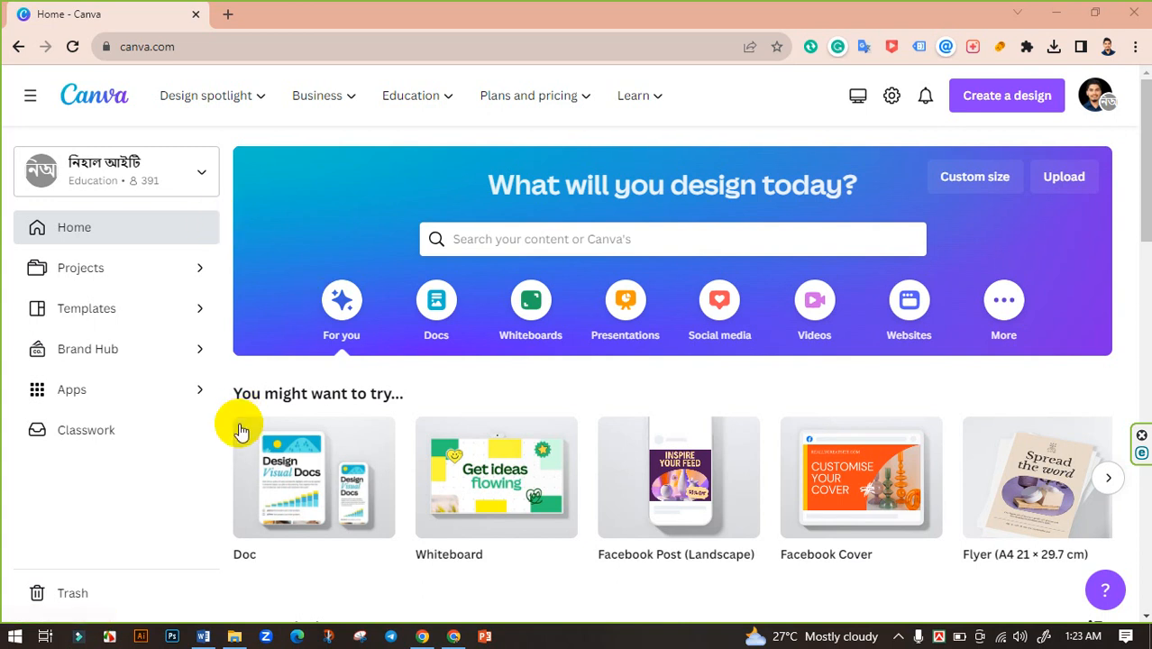
- Switch to the Word document of Google display ad sizes and highlight the 320×50 mobile leaderboard entry
left_click(202, 637)
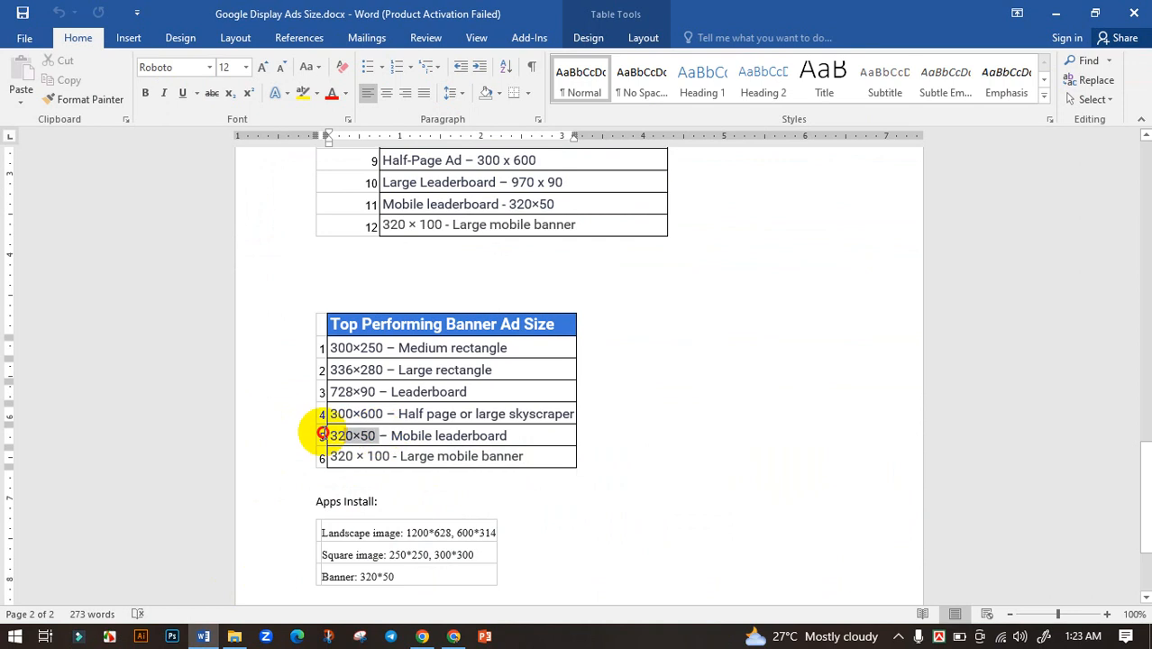
left_click(322, 435)
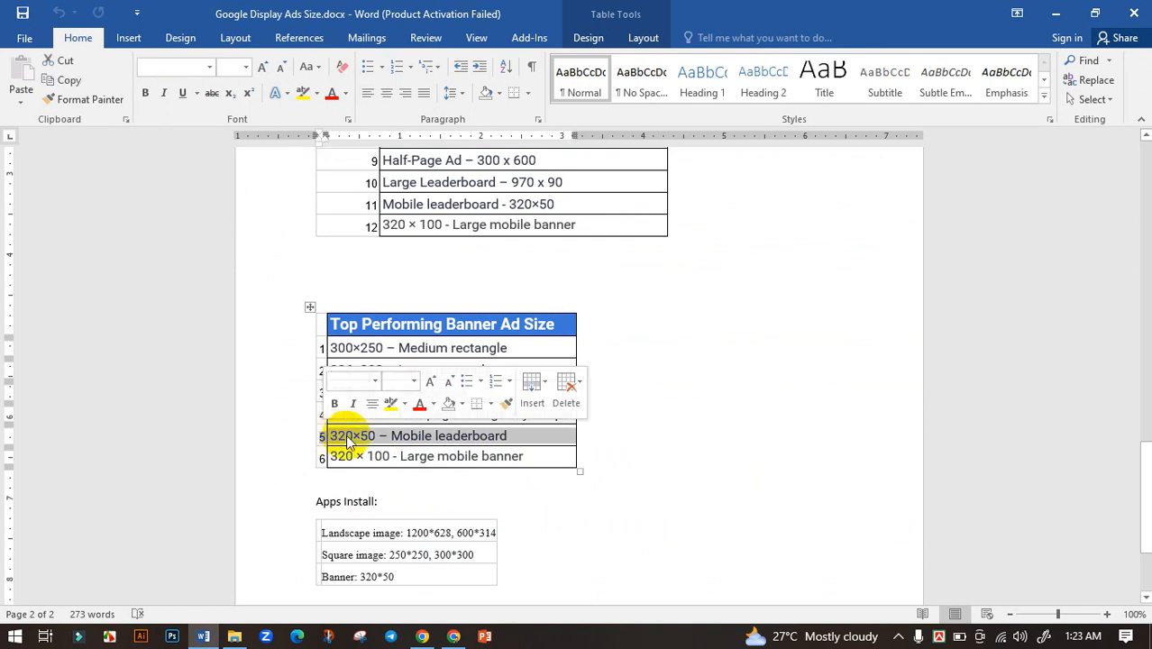
left_click(347, 435)
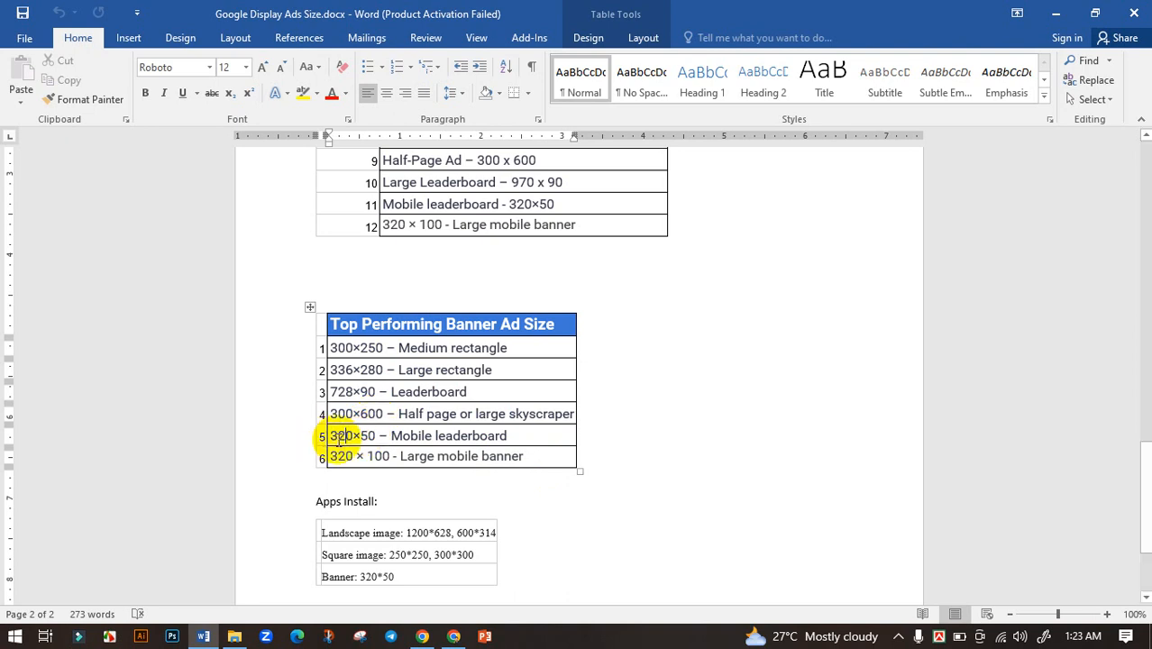
left_click_drag(332, 436, 370, 436)
left_click(361, 437)
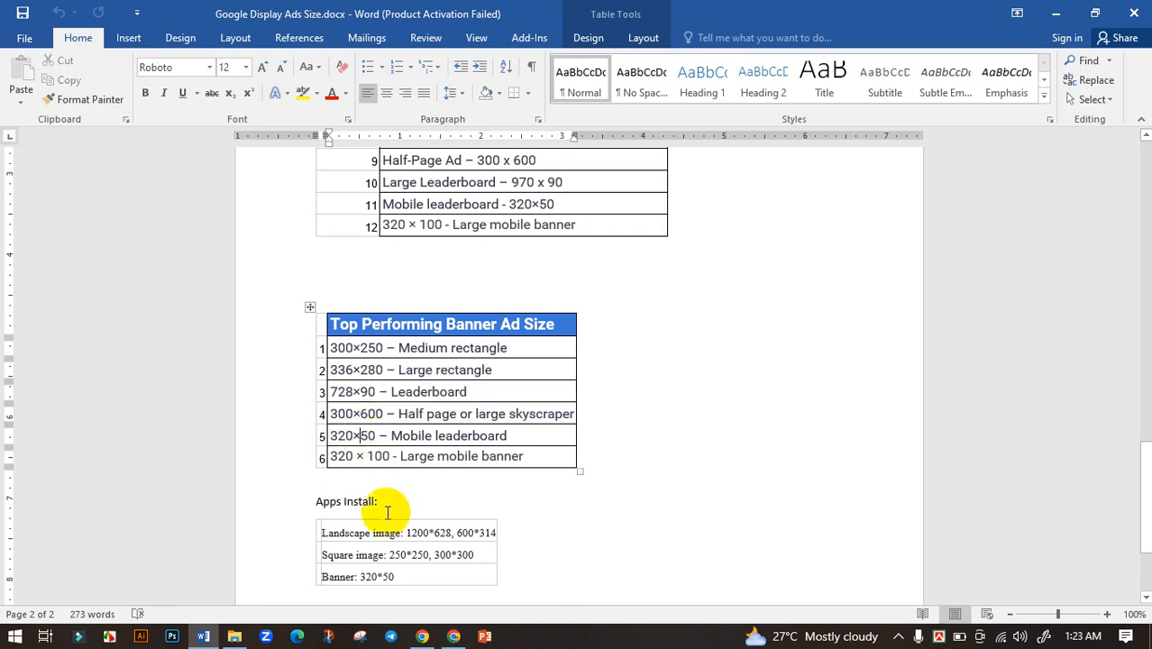
- Switch to Canva and create a new custom-size design of 320 × 50 px
left_click(450, 637)
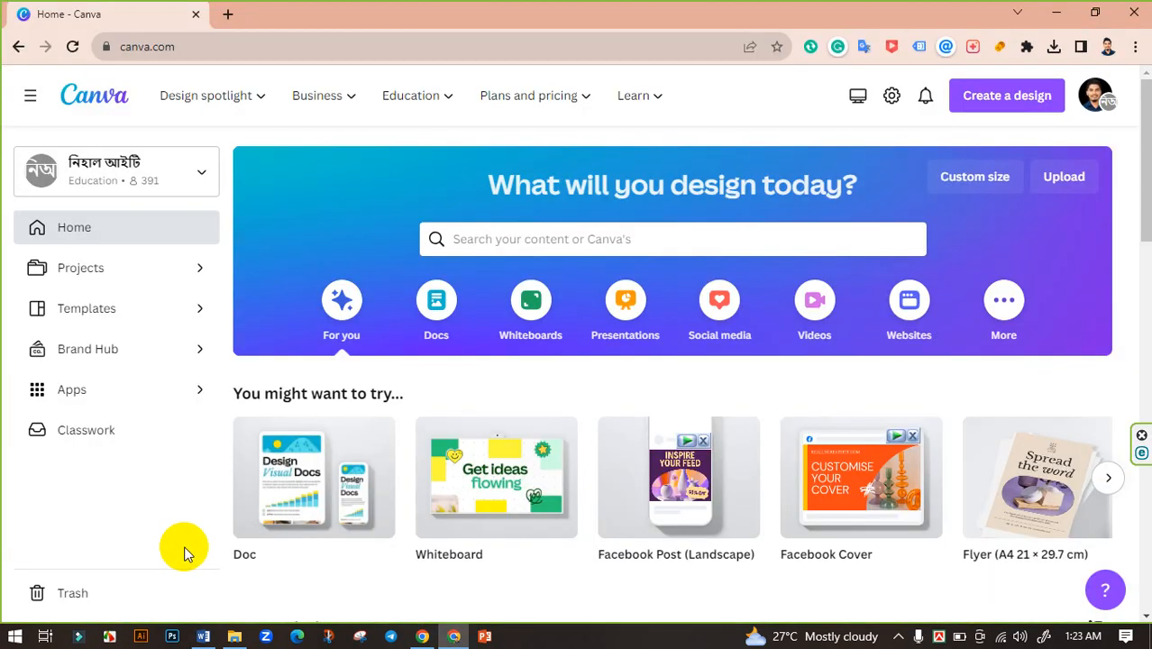
left_click(988, 185)
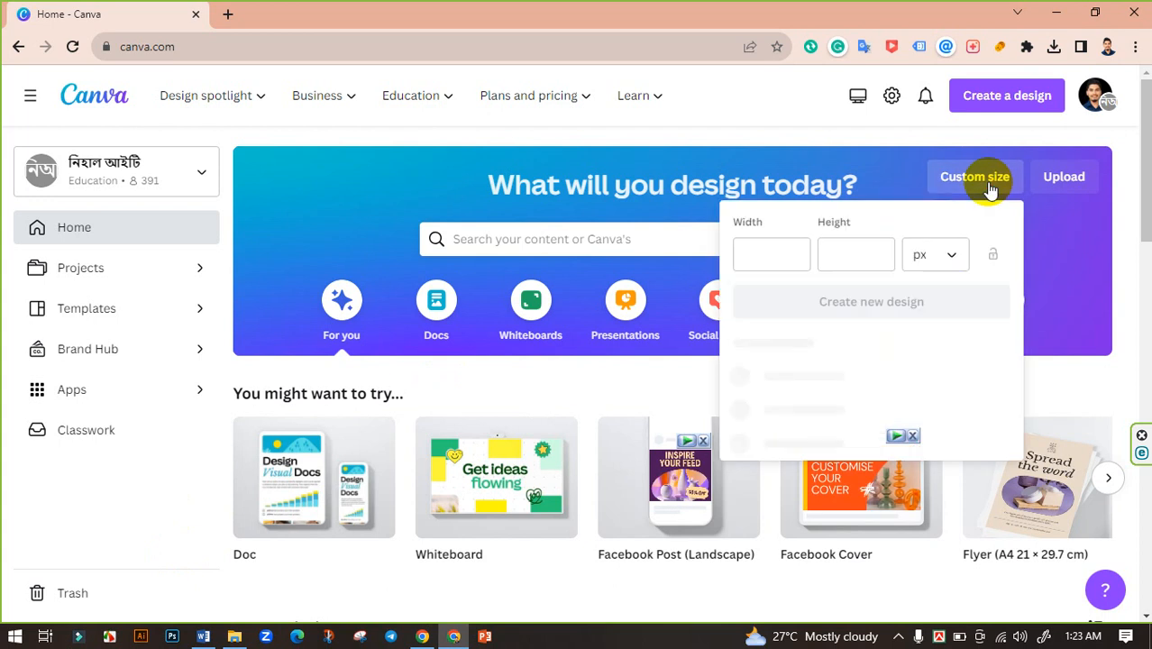
left_click(792, 246)
type("3")
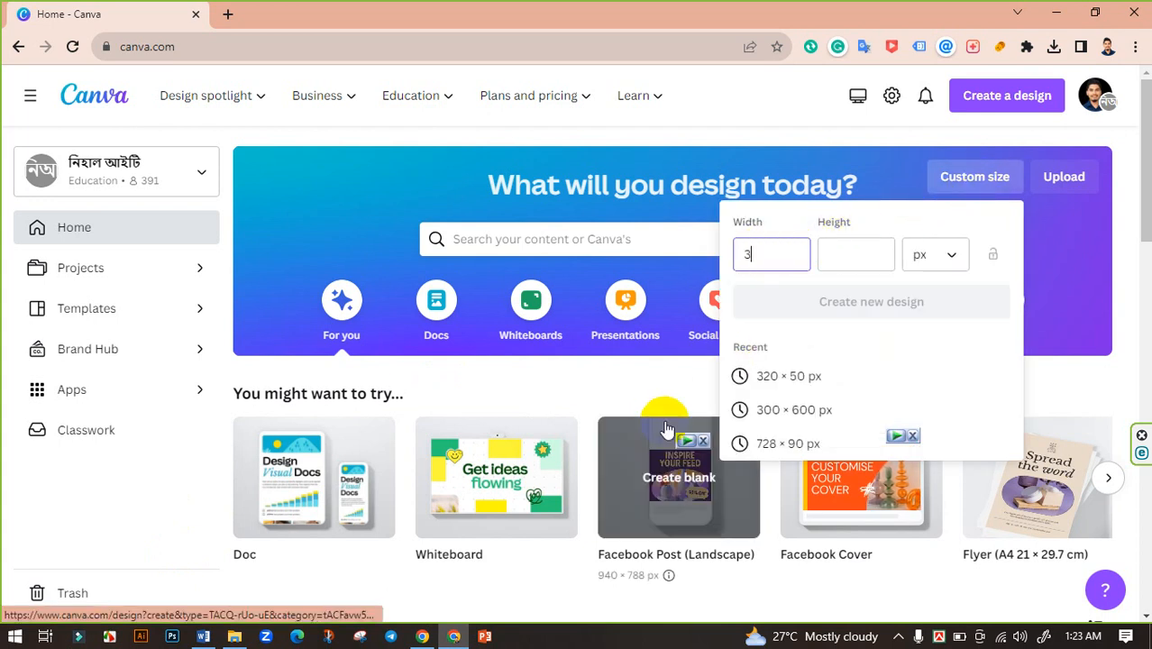
type("20")
left_click(853, 251)
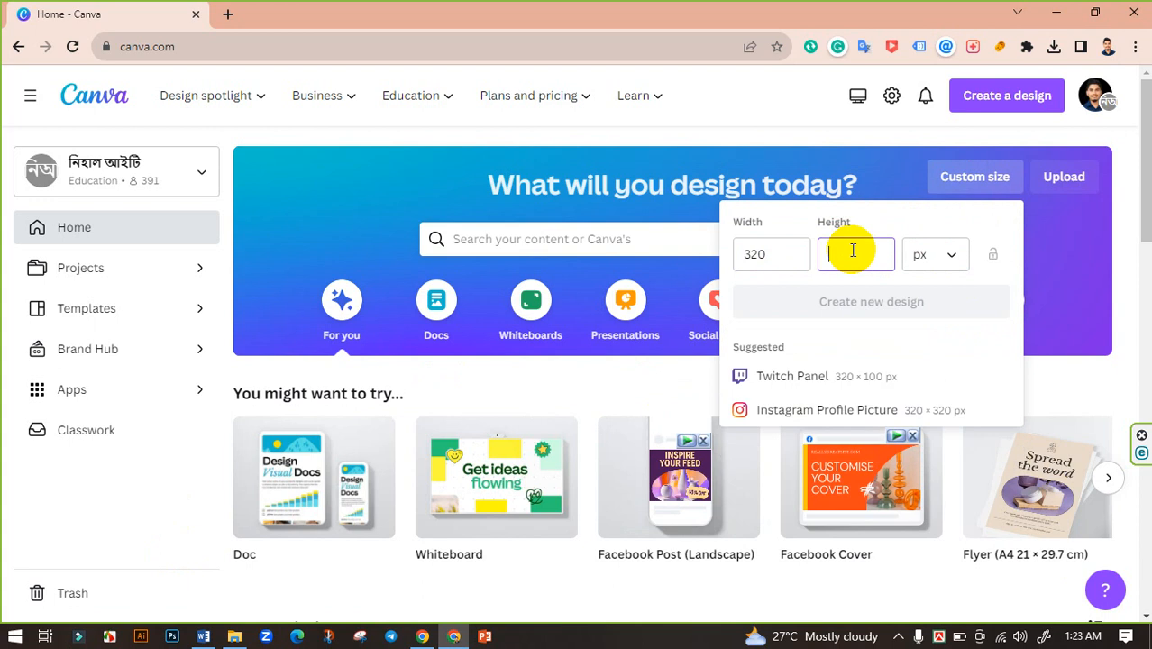
type("50")
left_click(887, 302)
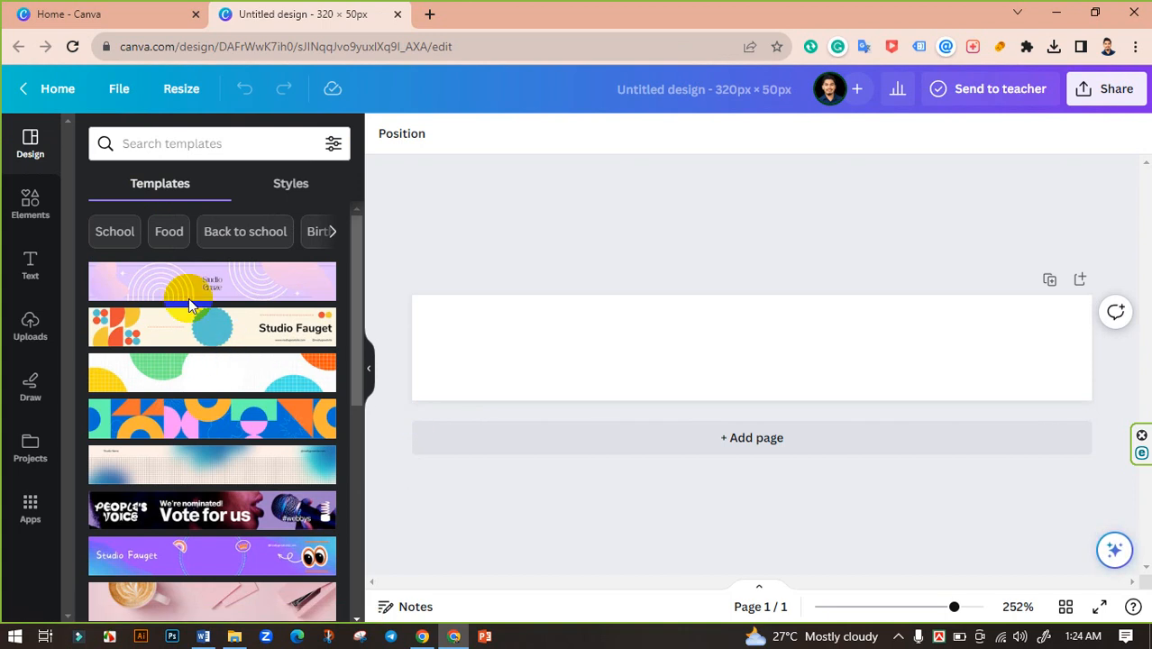
- Browse the suggested templates and apply the Pastel Green Pastel Purple White Photo Collage Canva Banner to the page
scroll(247, 367, "down", 1)
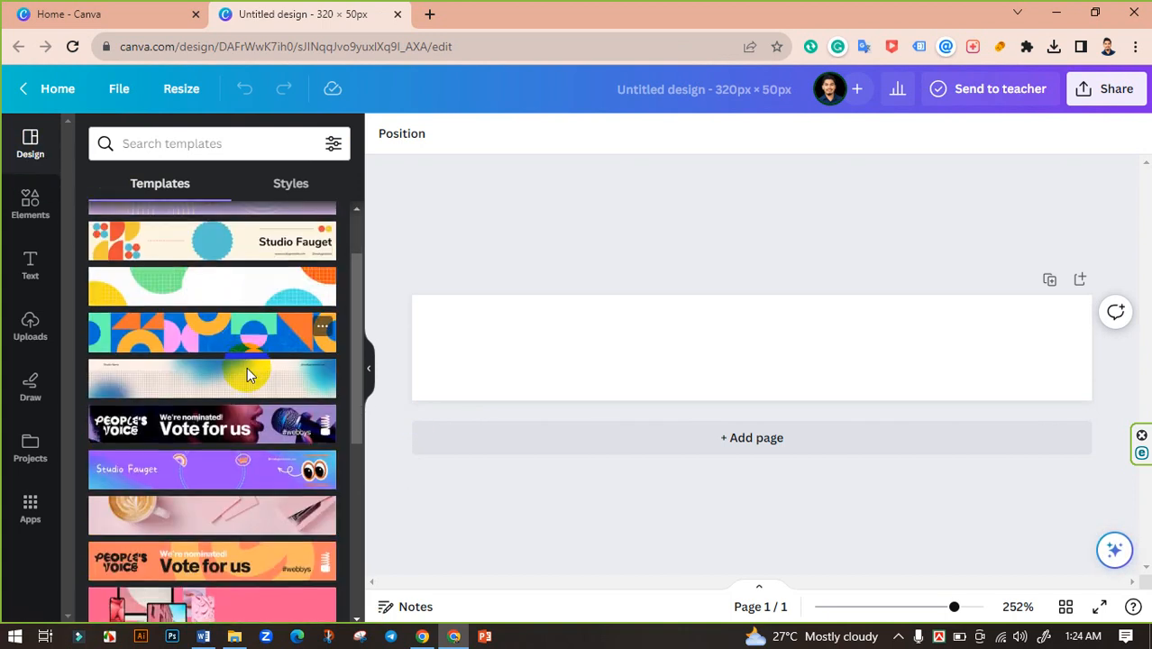
scroll(247, 367, "down", 4)
scroll(241, 293, "down", 1)
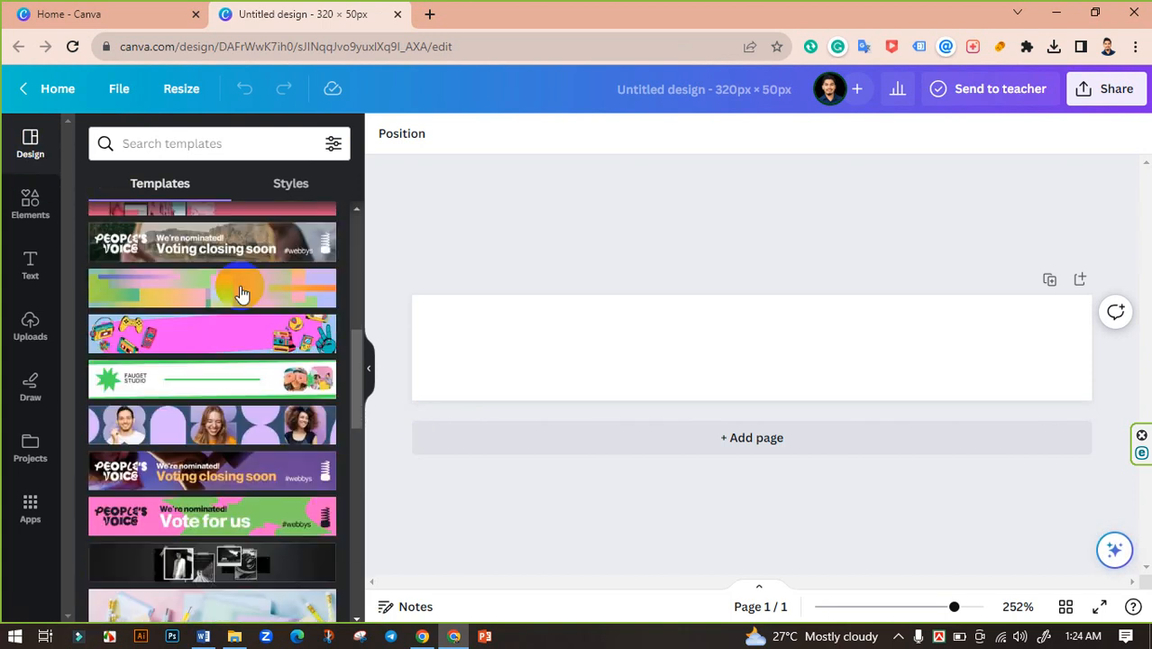
scroll(237, 343, "down", 4)
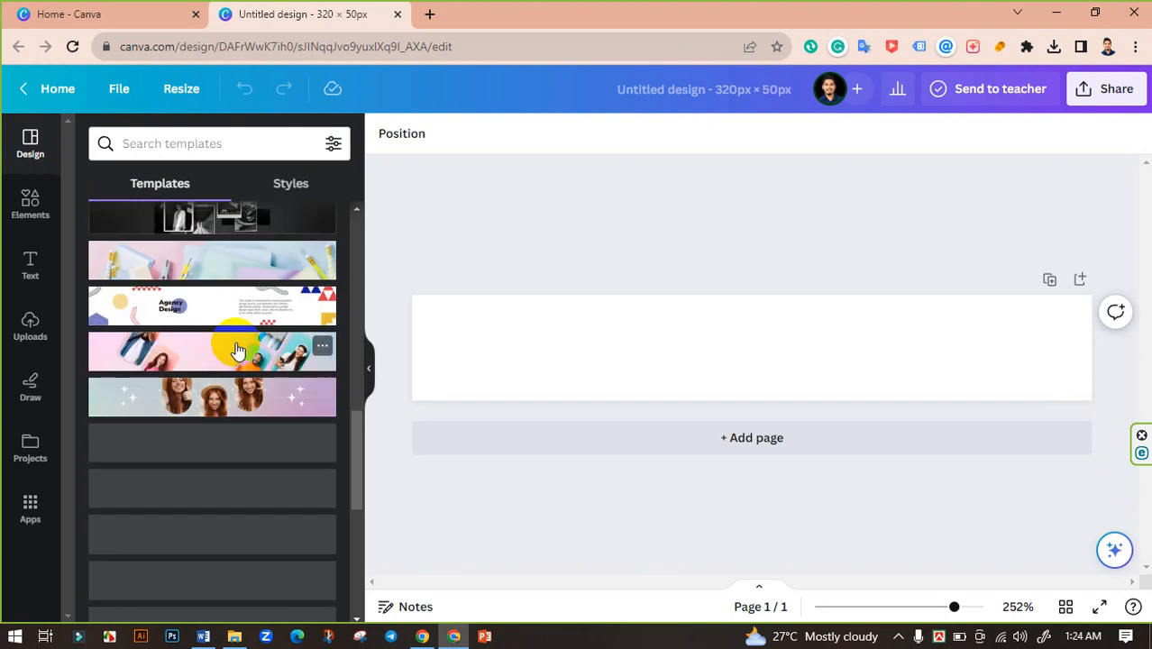
scroll(237, 350, "down", 4)
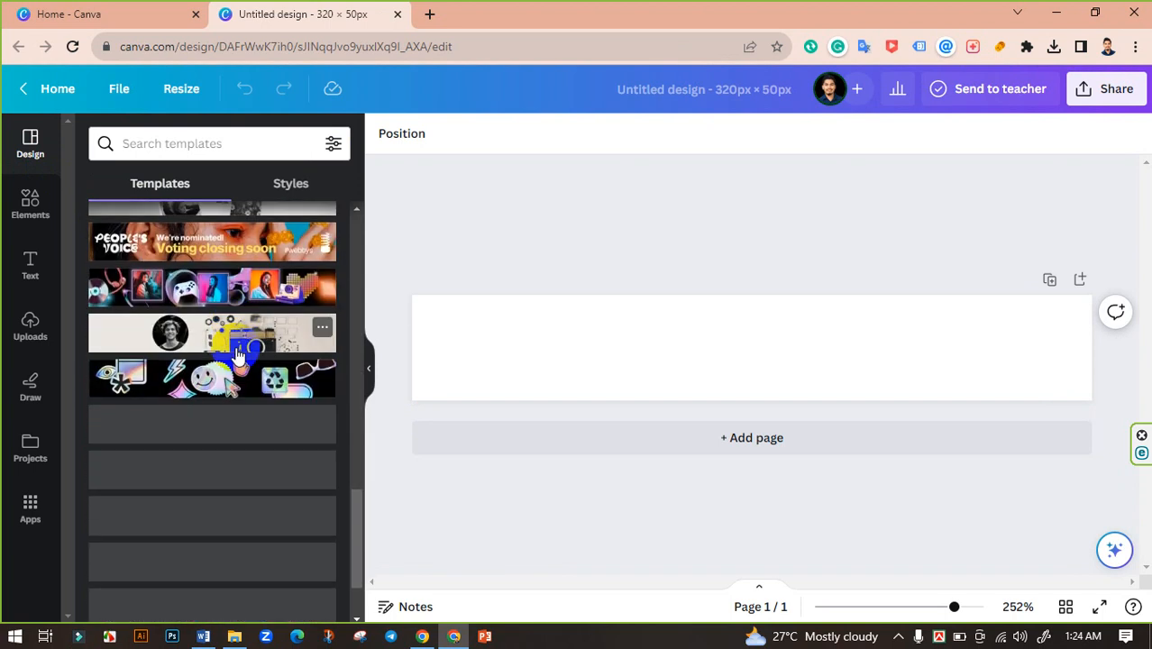
scroll(229, 352, "up", 2)
scroll(217, 338, "up", 1)
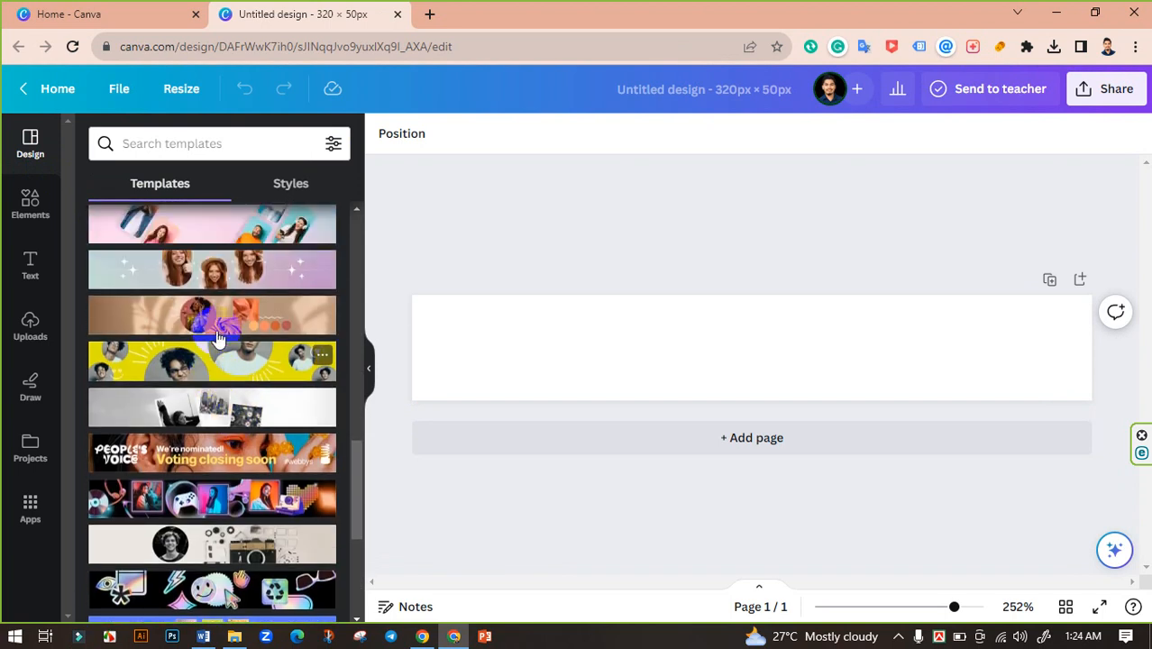
scroll(217, 338, "up", 1)
left_click(251, 320)
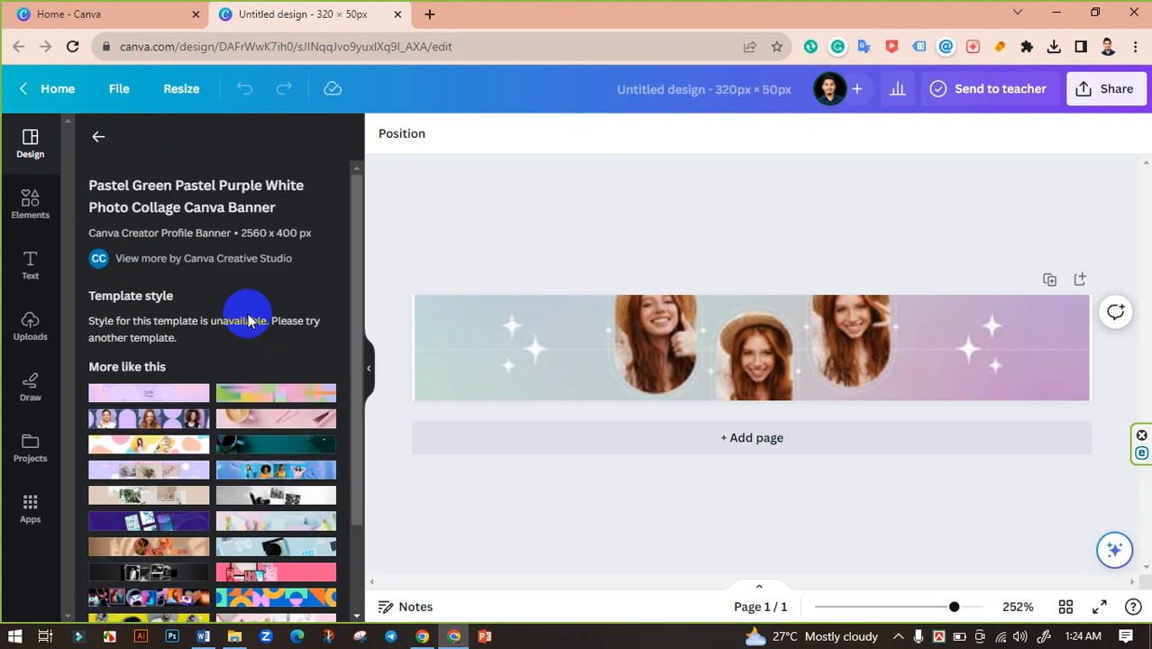
- Delete the group of white sparkles at the left end of the banner
left_click(442, 374)
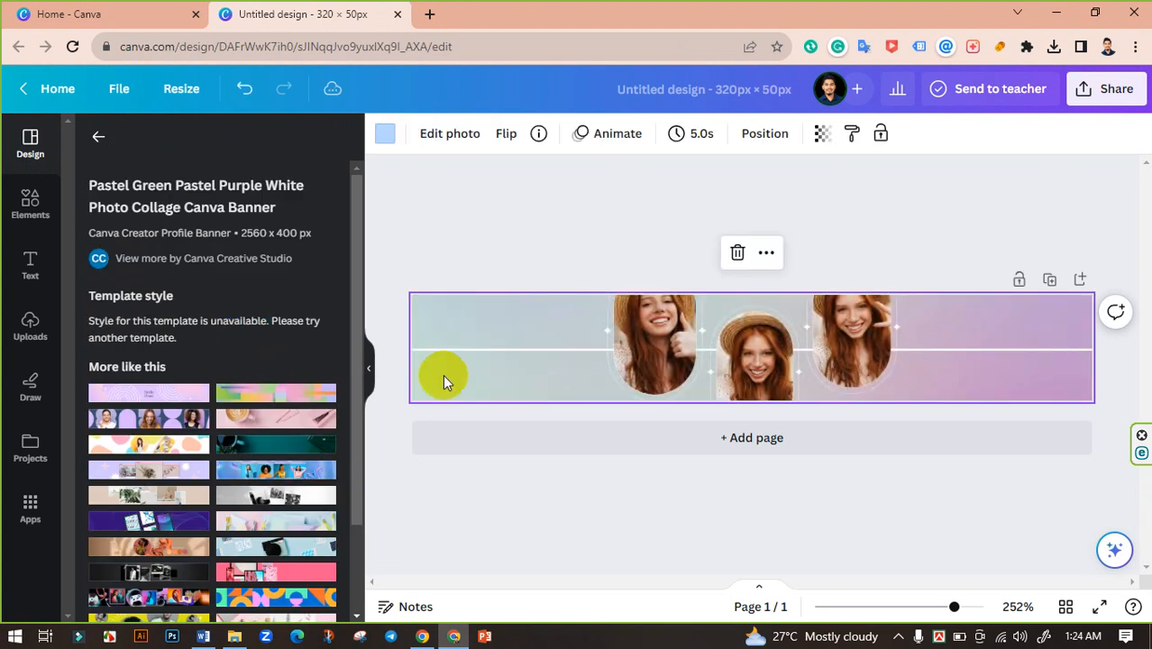
left_click(965, 610)
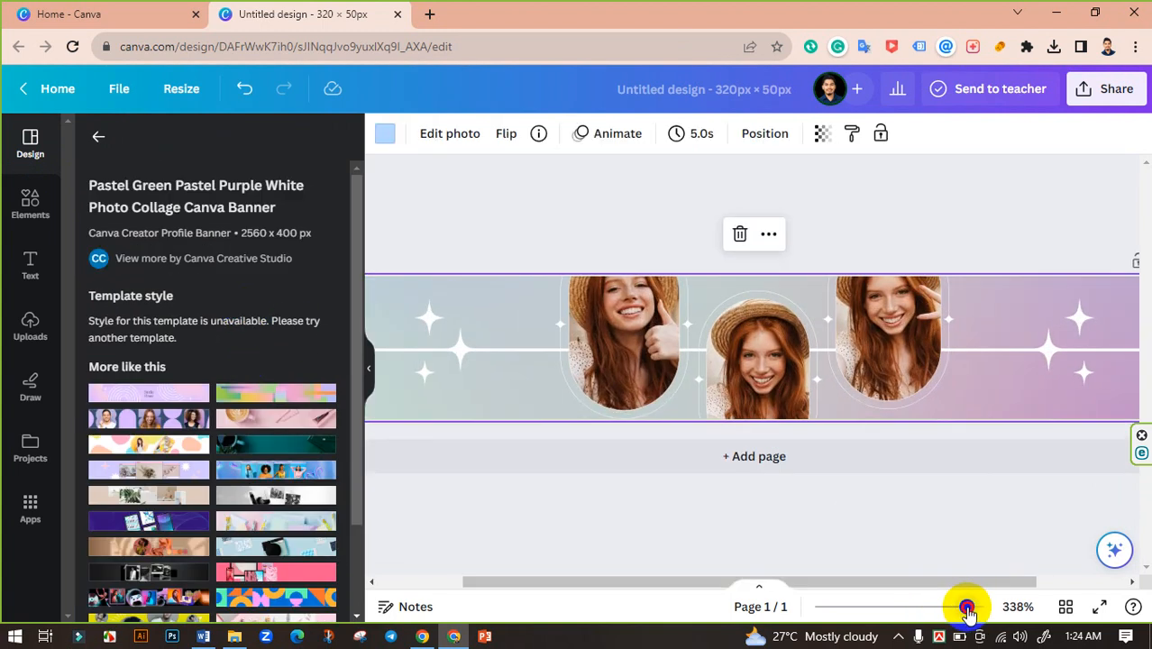
left_click(374, 363)
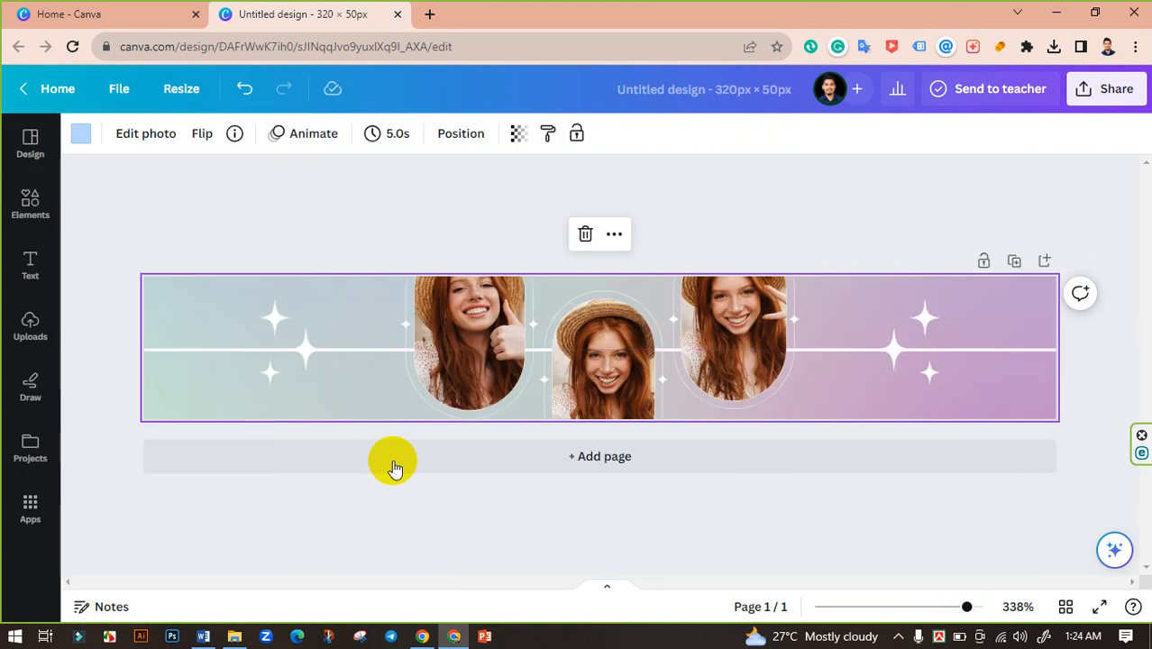
left_click(343, 366)
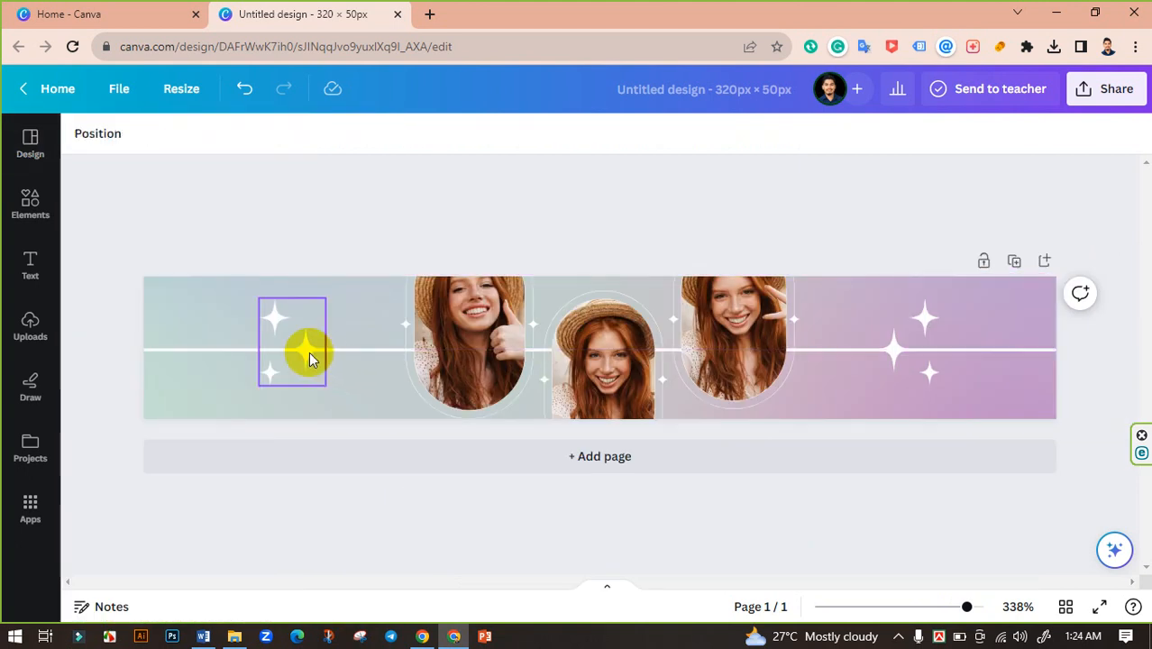
left_click(307, 354)
key("Delete")
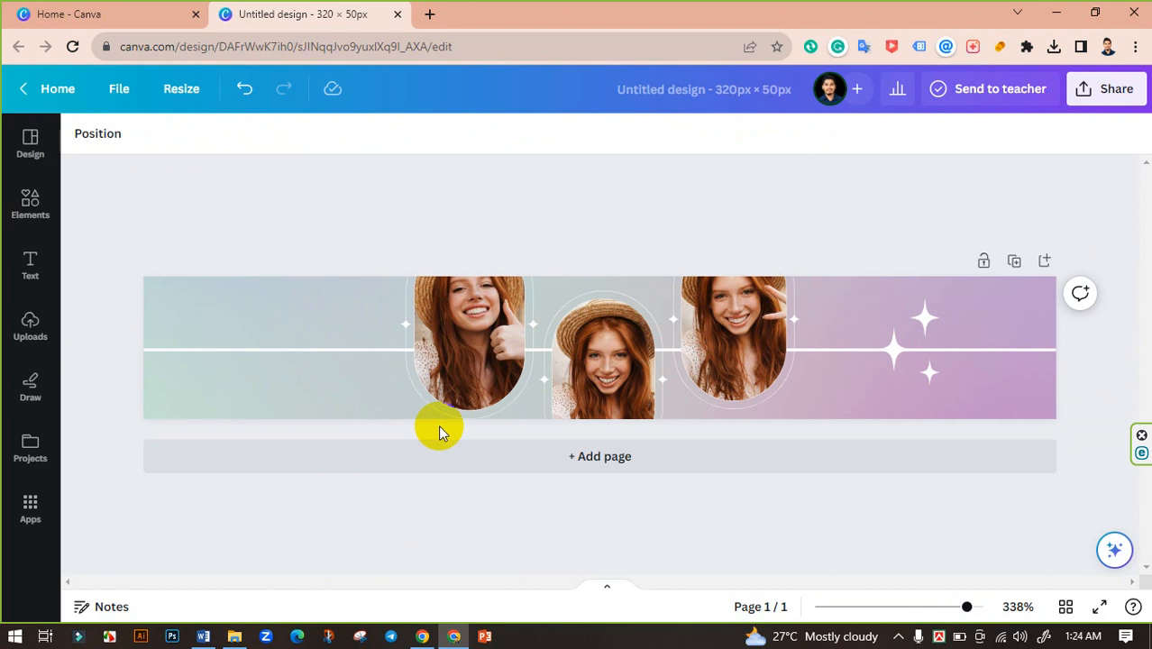
- Shorten the horizontal white line so it runs only from the rightmost photo to the banner's right edge
left_click(307, 348)
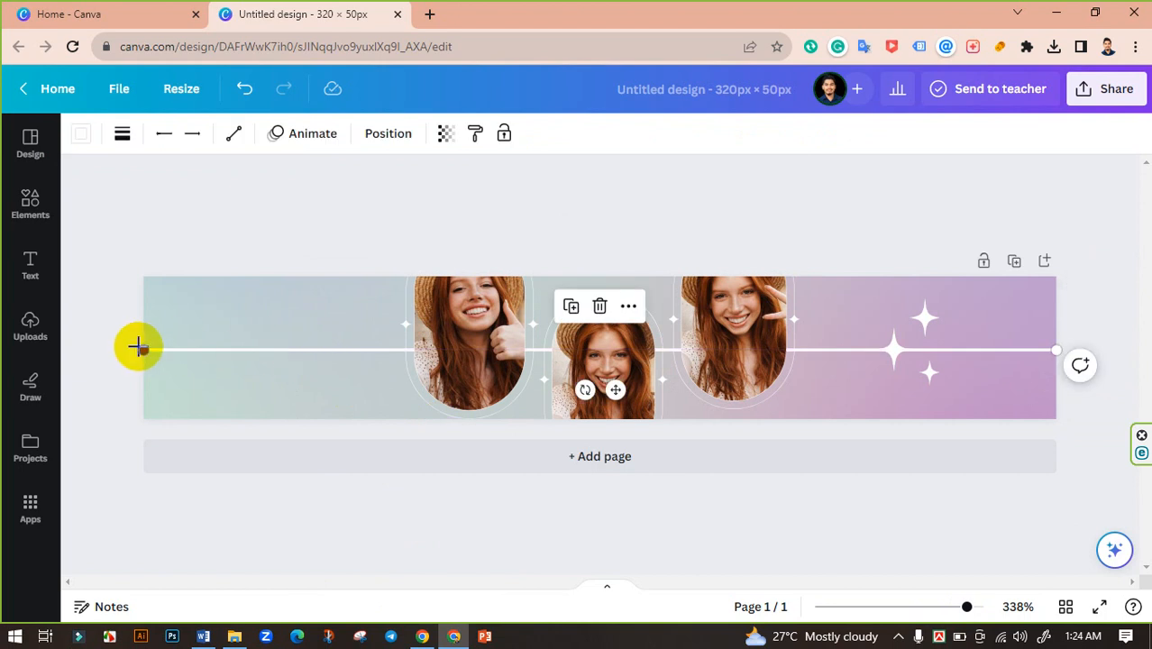
left_click_drag(141, 348, 788, 371)
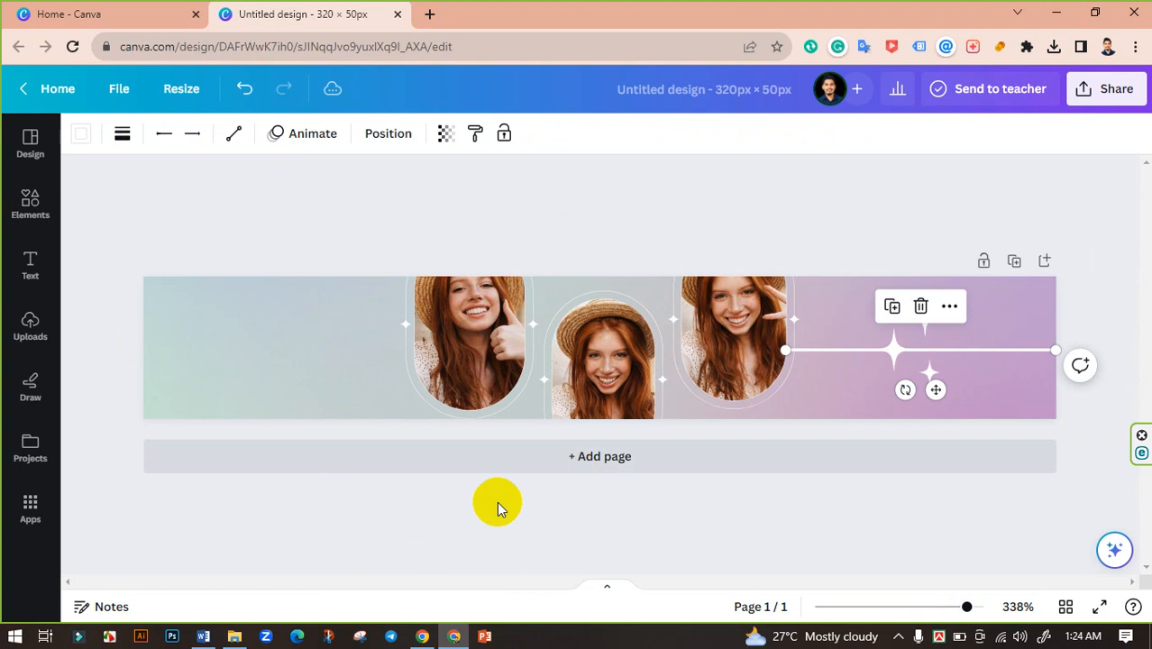
left_click(497, 501)
- Duplicate the thumbs-up photo frame twice and place the copies side by side in the empty left part of the banner
left_click(470, 366)
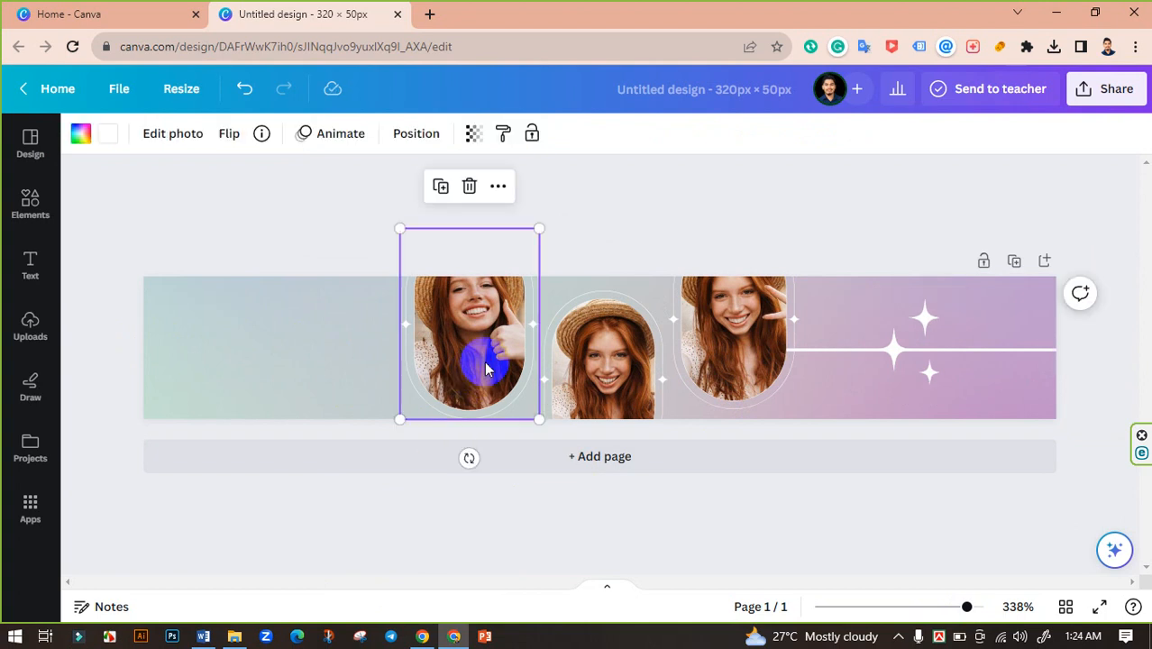
left_click_drag(485, 368, 187, 417)
key("Delete")
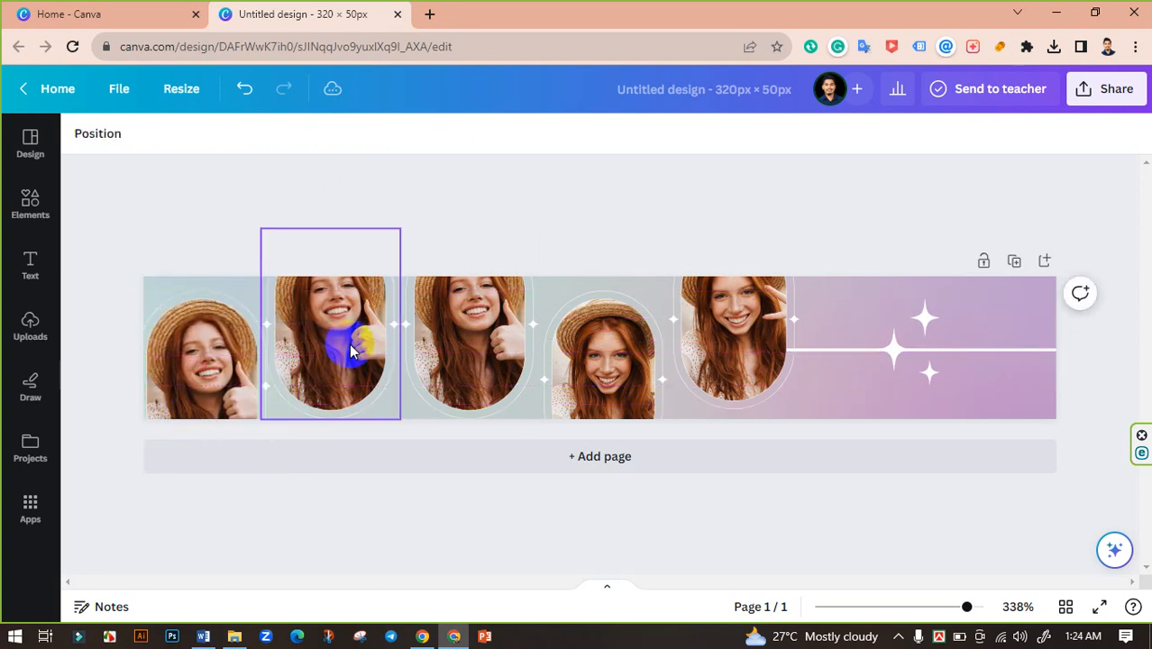
left_click(364, 345)
mouse_move(362, 342)
left_mouse_down()
mouse_move(372, 341)
mouse_move(362, 342)
left_mouse_up()
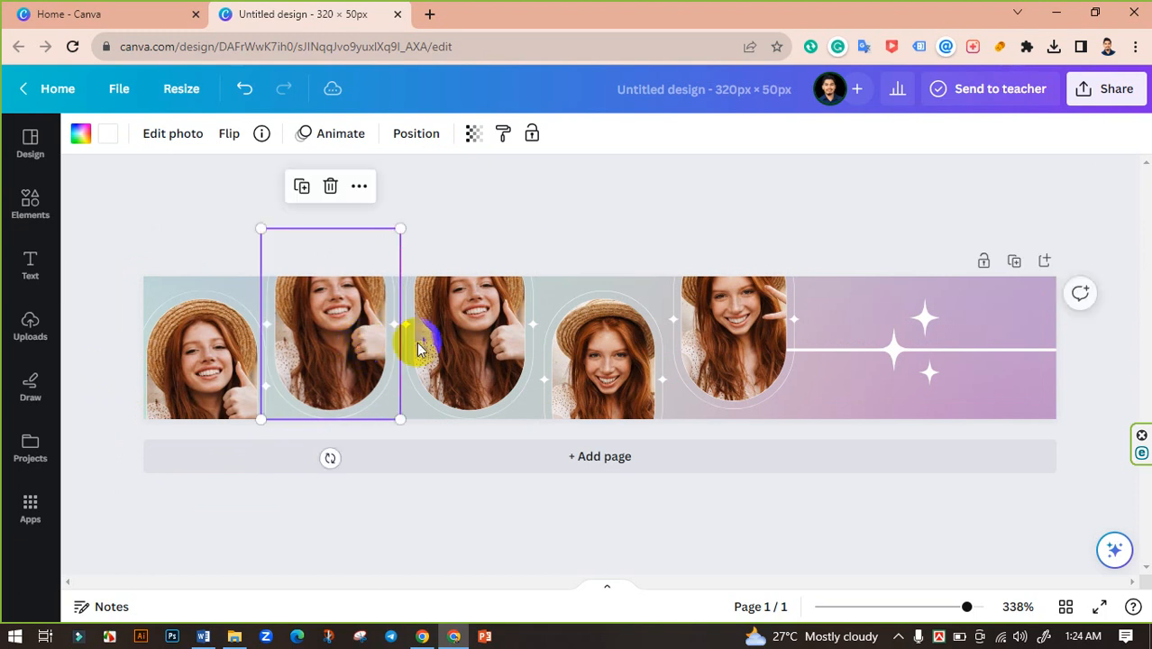
- Move the second photo from the left down so its frame top aligns with the banner's top edge
left_click(458, 367)
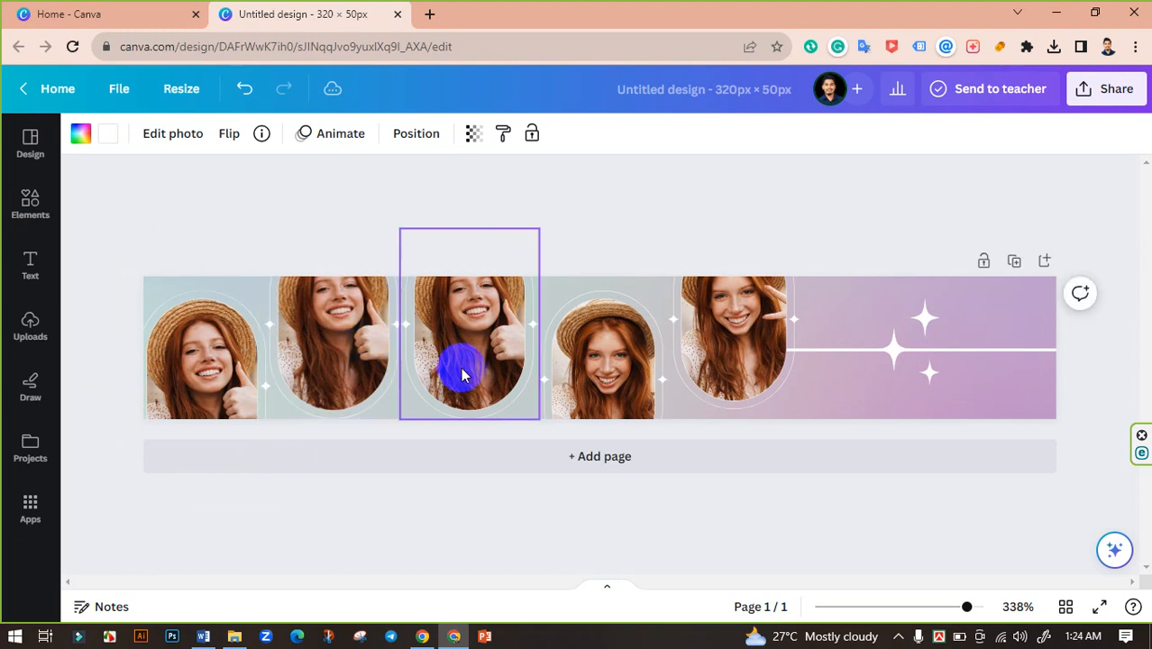
left_click(403, 308)
left_click(482, 213)
left_click(464, 317)
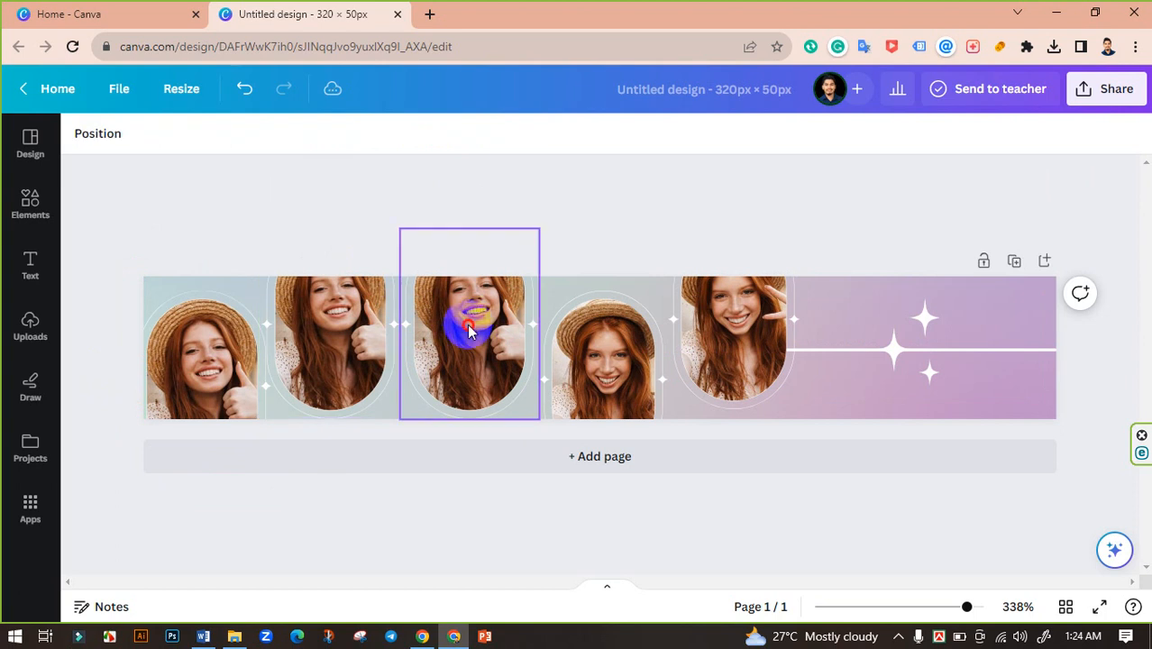
left_click(304, 334, "shift")
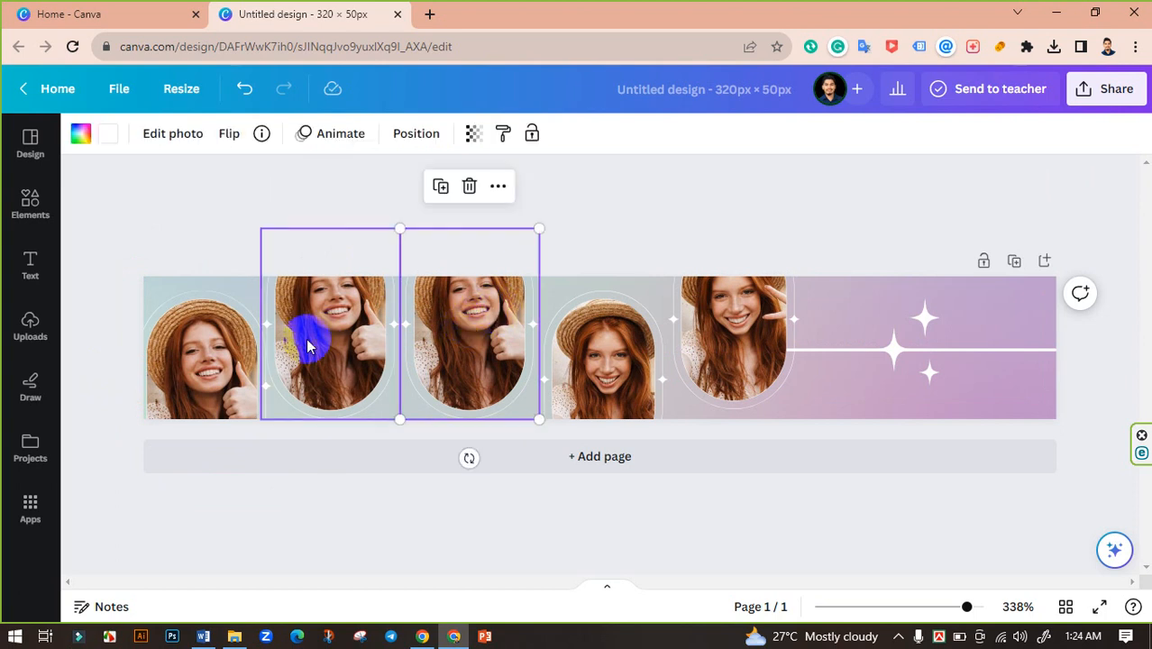
left_click_drag(317, 331, 317, 373)
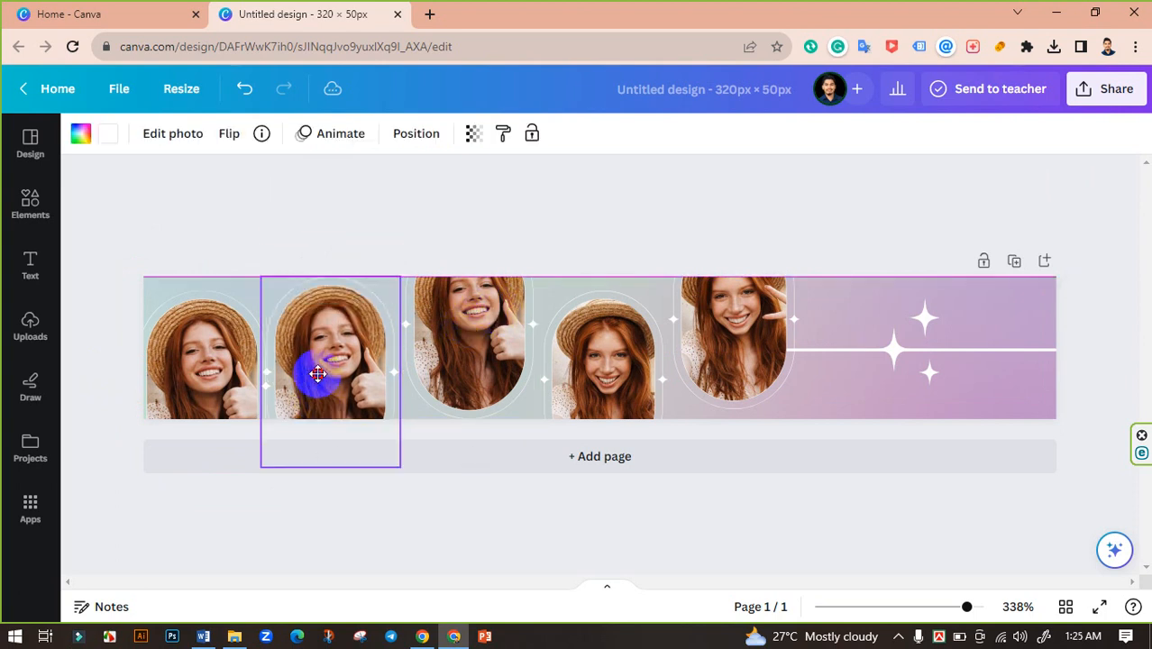
- Move the leftmost photo up to align vertically with the third photo
left_click(186, 501)
left_click(236, 411)
left_click_drag(243, 371, 252, 316)
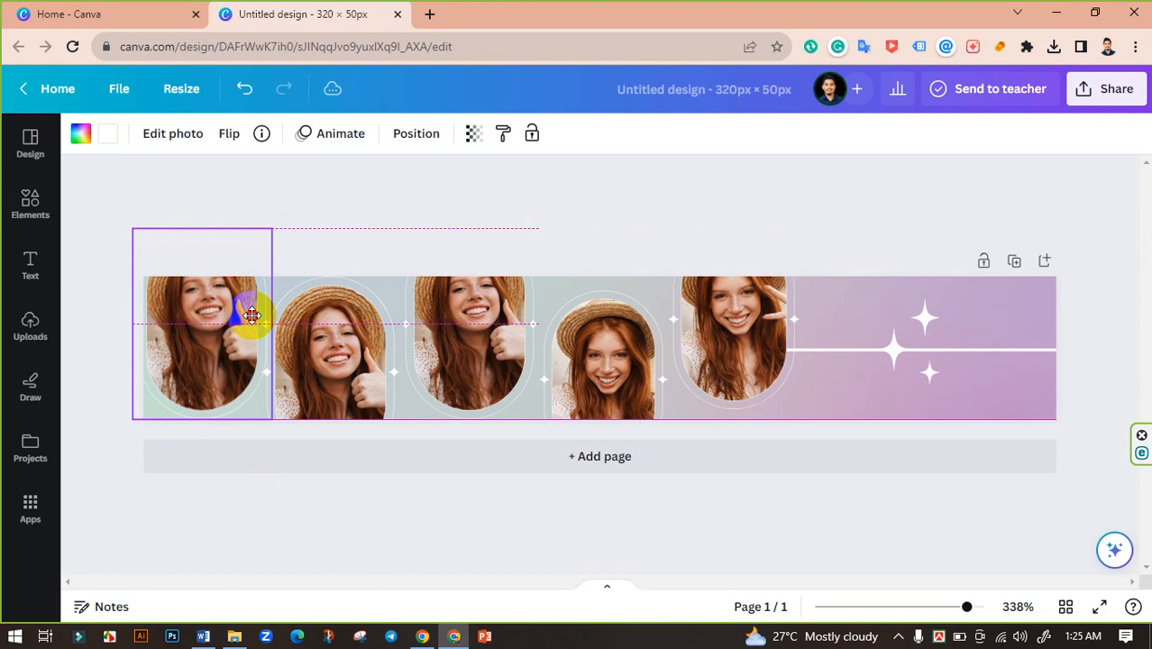
left_click_drag(253, 316, 252, 317)
left_click(441, 504)
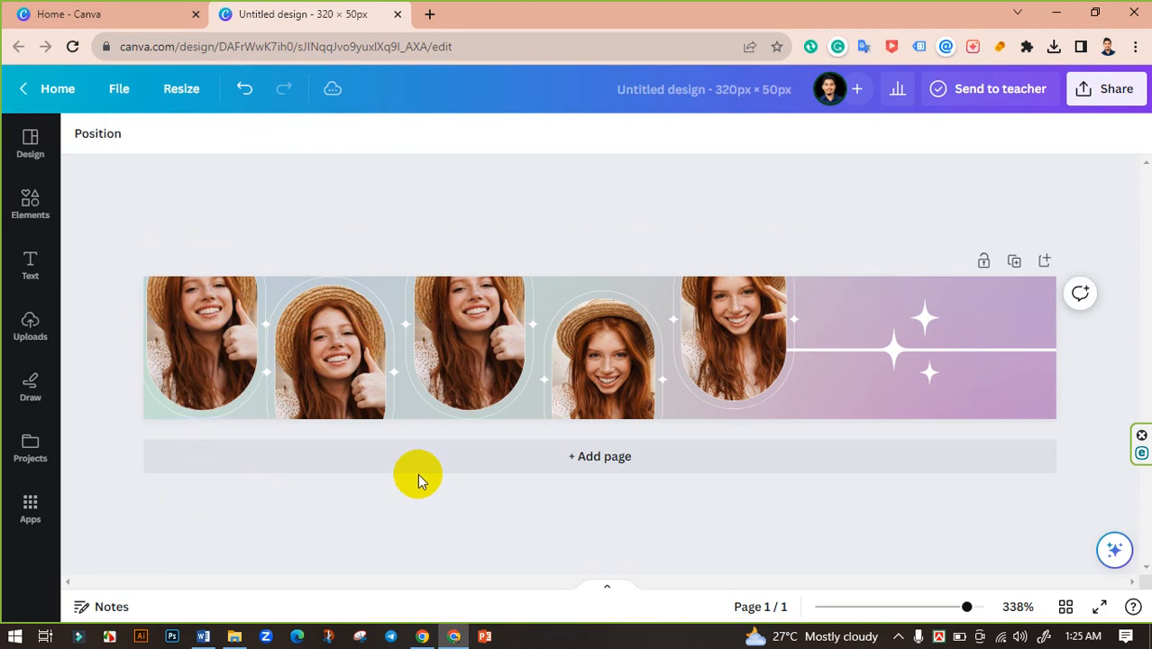
- Lower the second photo from the left slightly further and nudge it right between its neighbouring photos
left_click(354, 392)
mouse_move(343, 368)
left_mouse_down()
mouse_move(342, 381)
mouse_move(339, 369)
left_mouse_up()
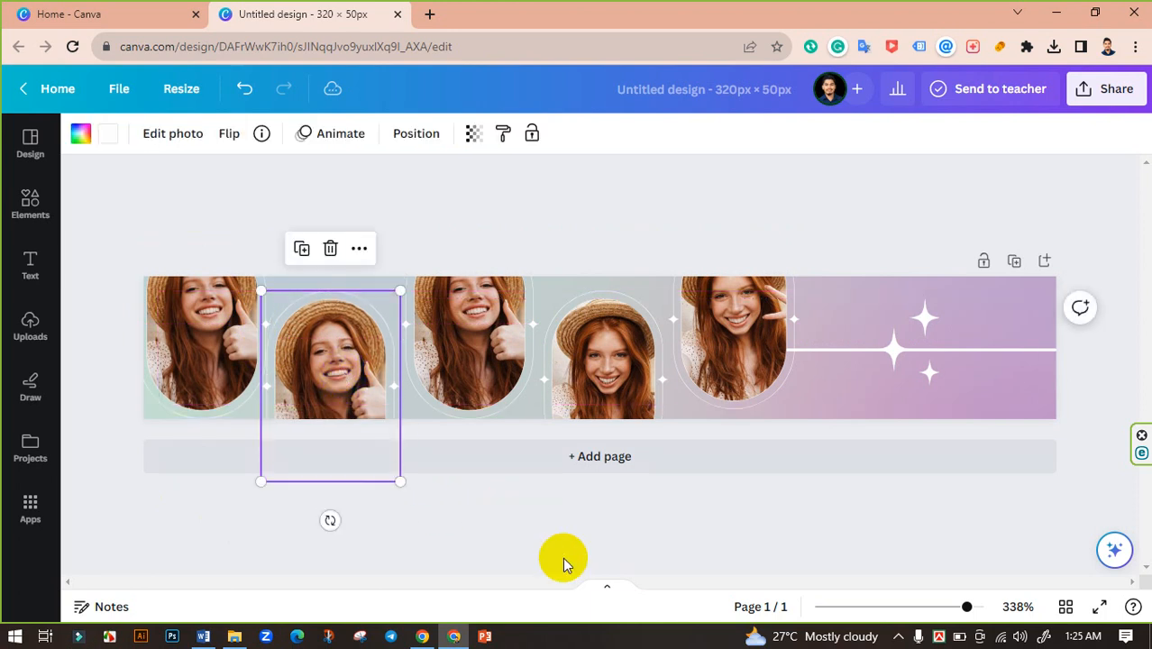
left_click(200, 510)
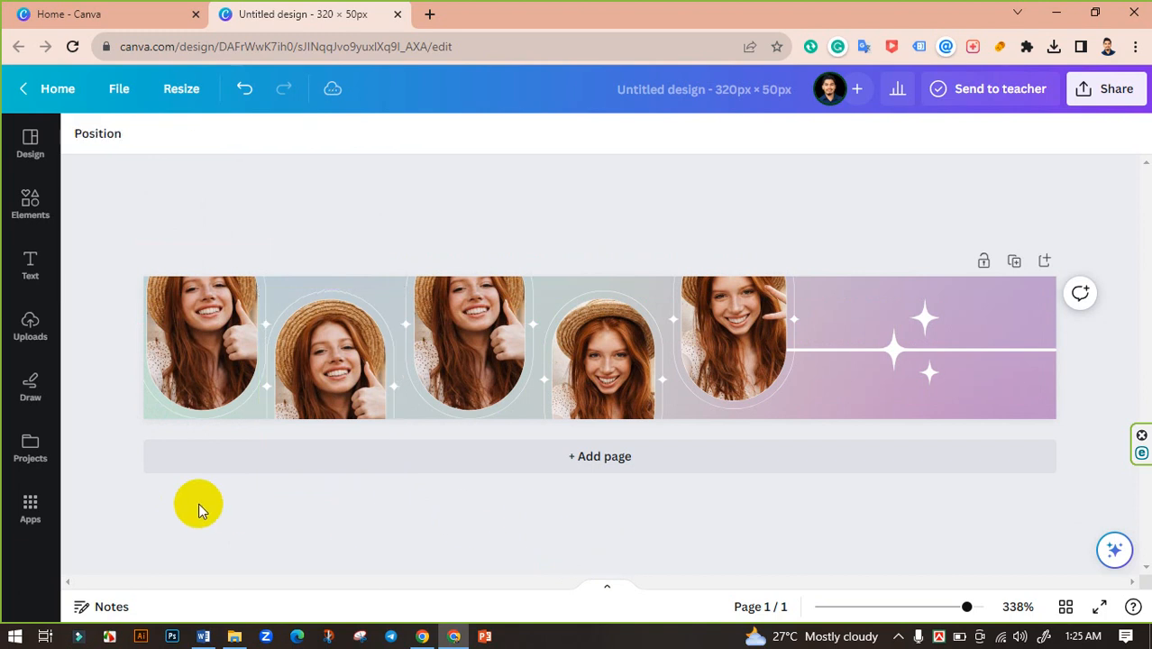
left_click(328, 393)
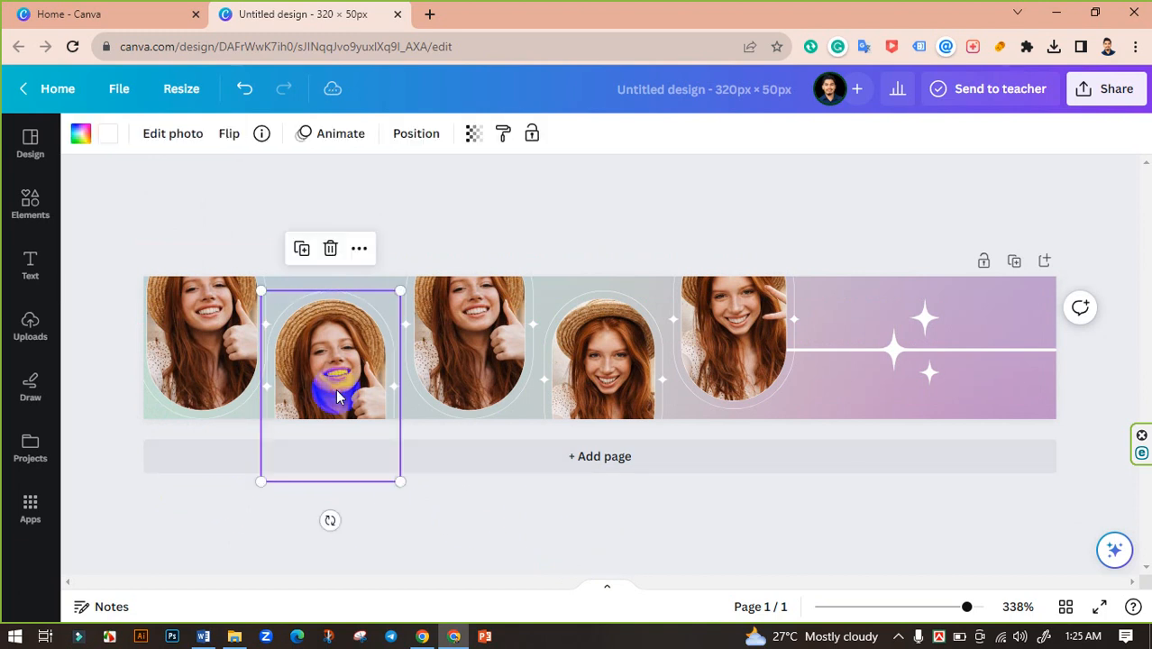
key("Right")
key("Right")
key("Right")
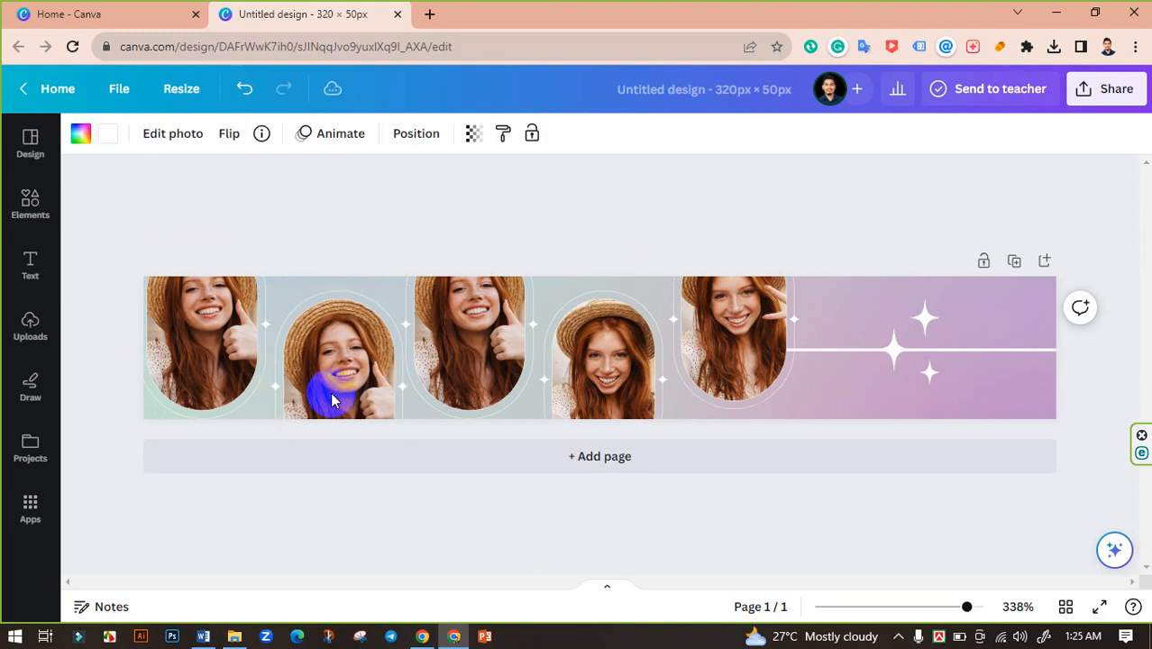
- Nudge the second, third and fifth photo frames sideways to even out the gaps along the collage row
key("Left")
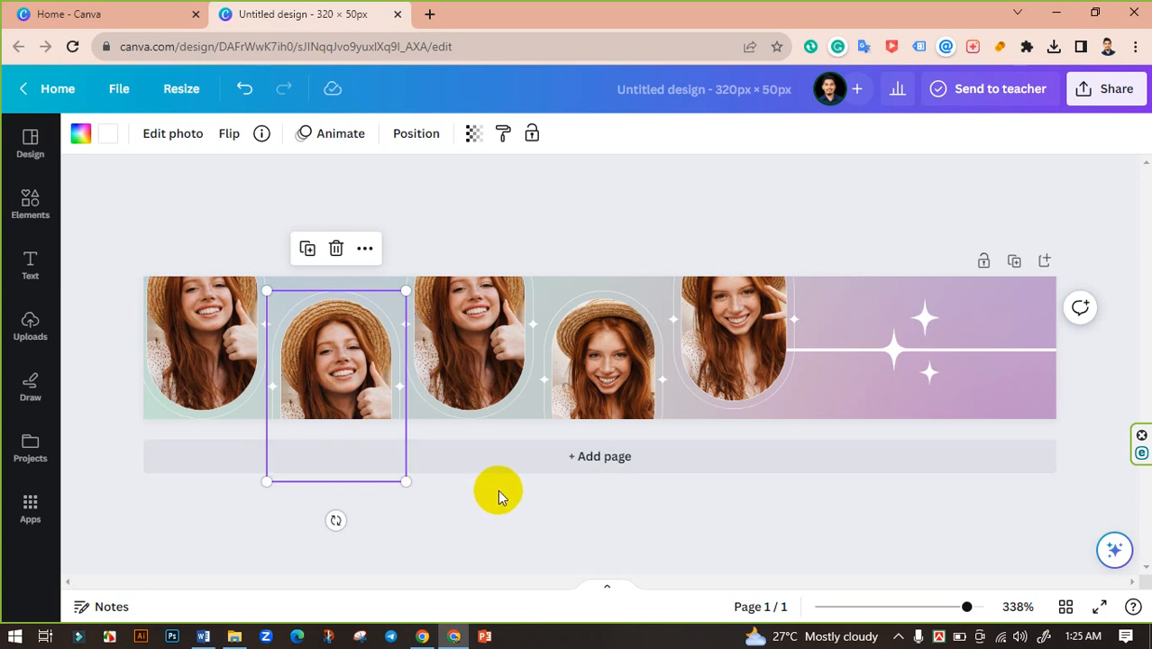
left_click(498, 489)
left_click(458, 361)
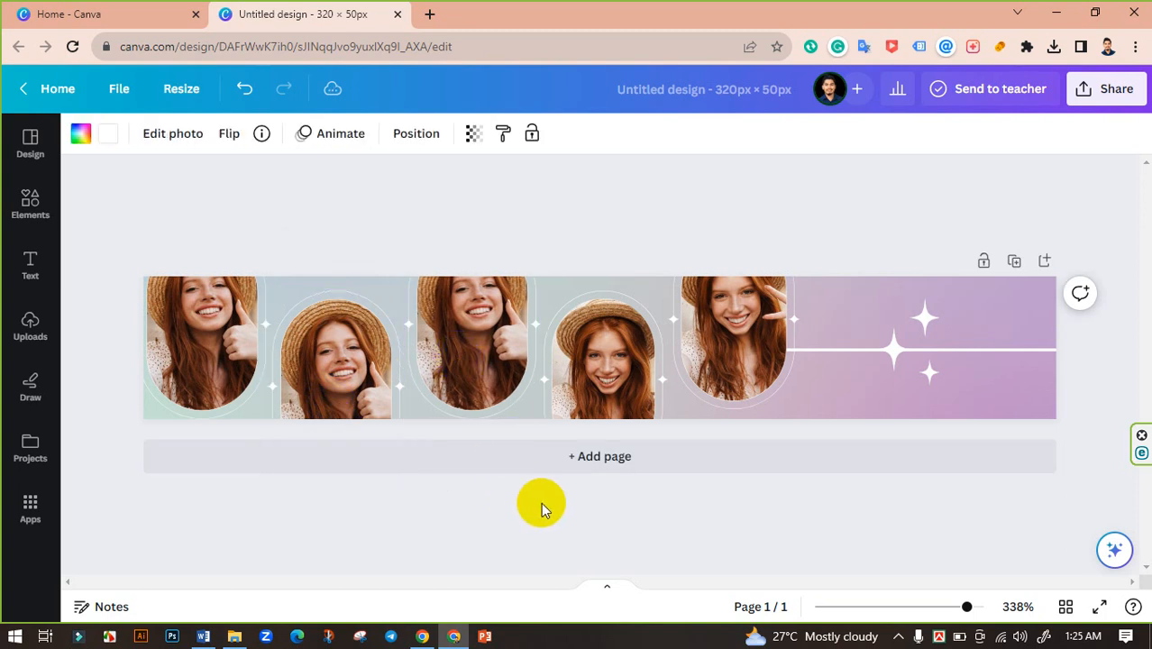
key("Right")
key("Right")
key("Left")
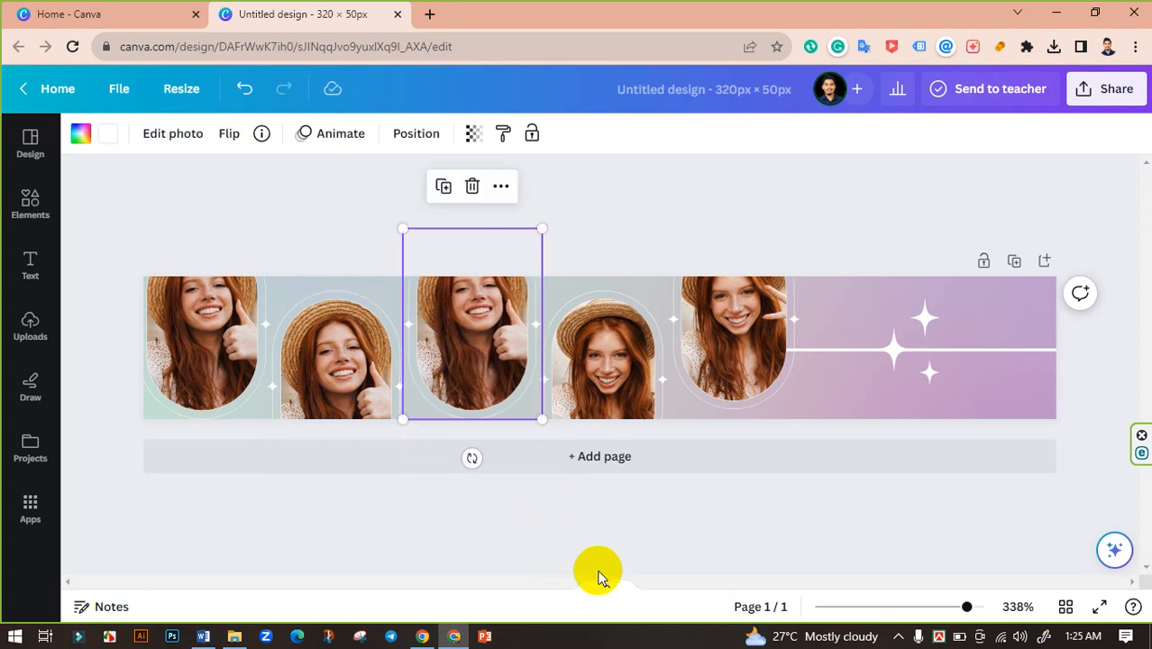
left_click(631, 545)
left_click(739, 388)
key("Left")
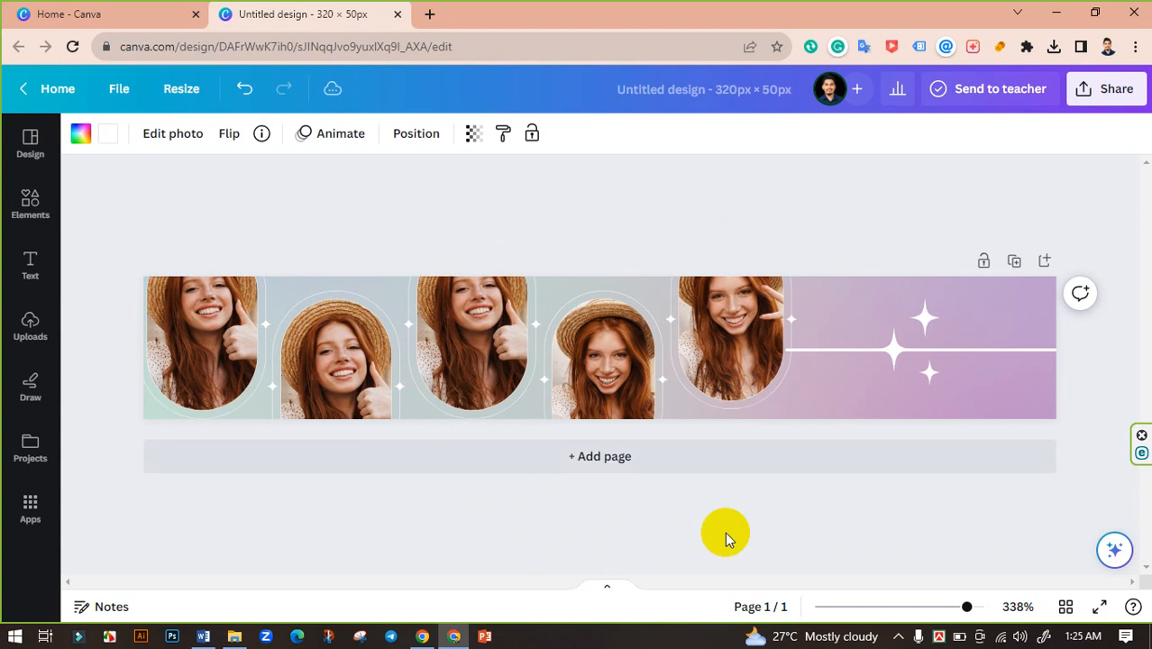
left_click(722, 560)
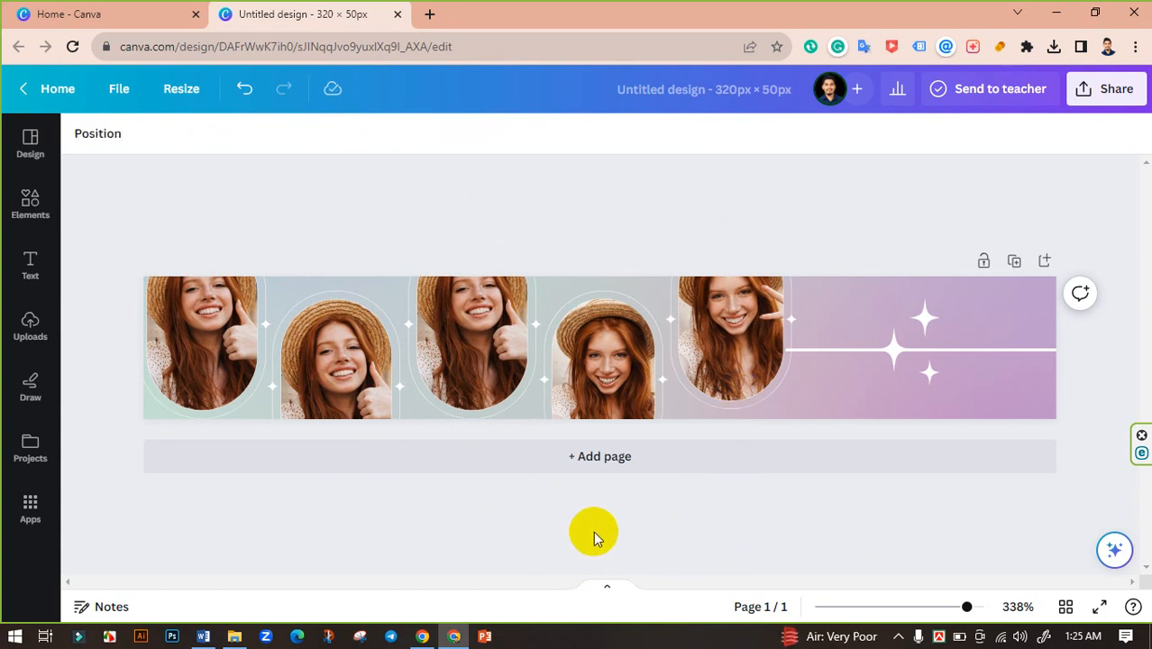
- Delete the images inside the third, fourth and fifth frames while keeping the frames themselves
left_click(446, 389)
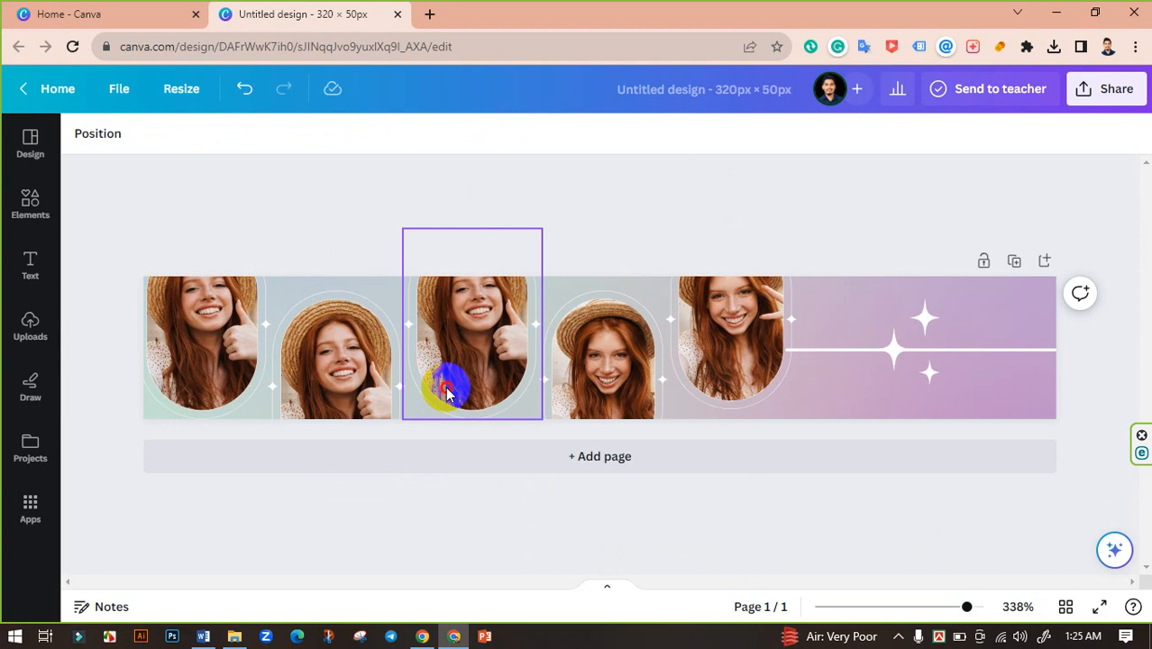
left_click(471, 186)
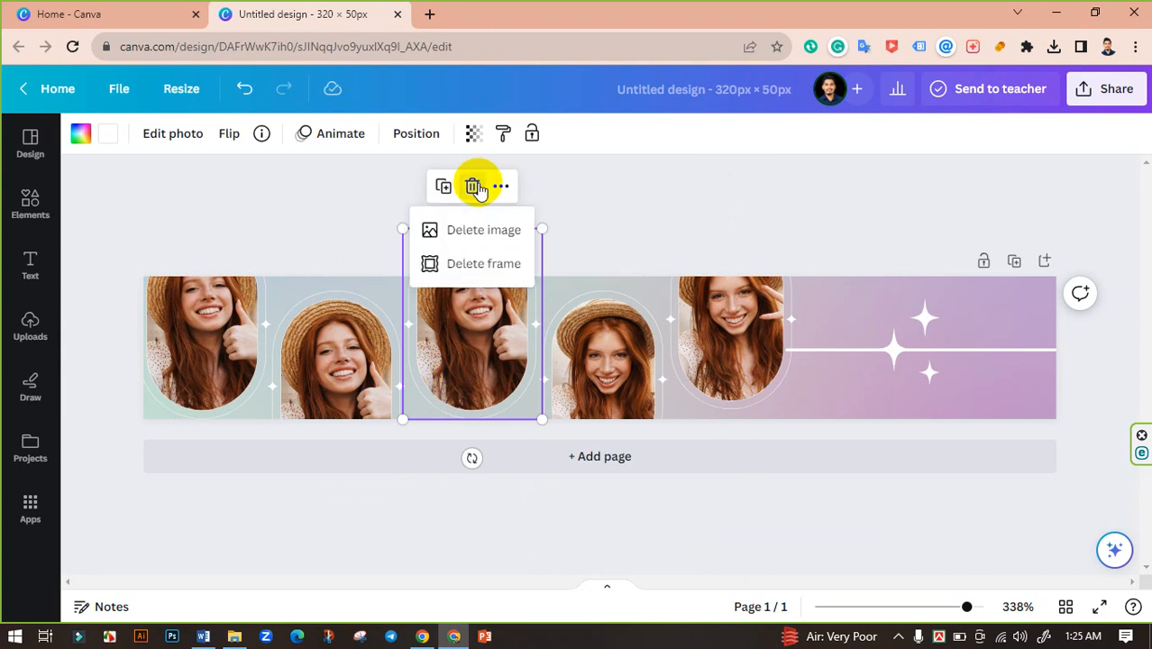
left_click(468, 233)
left_click(599, 322)
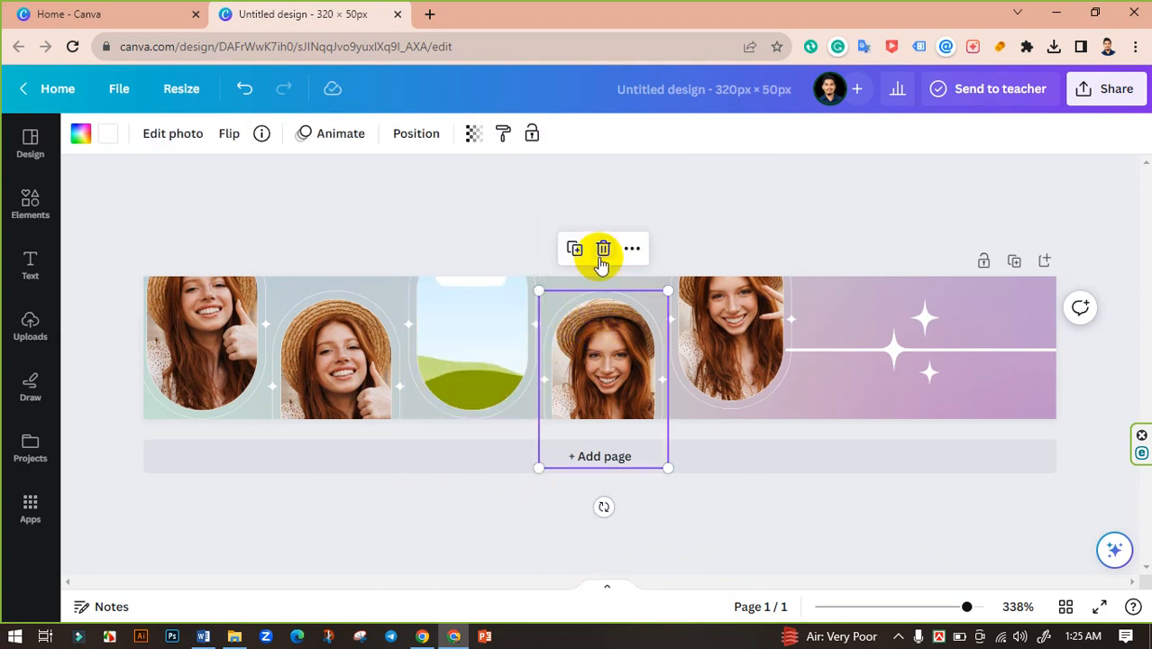
left_click(603, 254)
left_click(599, 290)
left_click(725, 302)
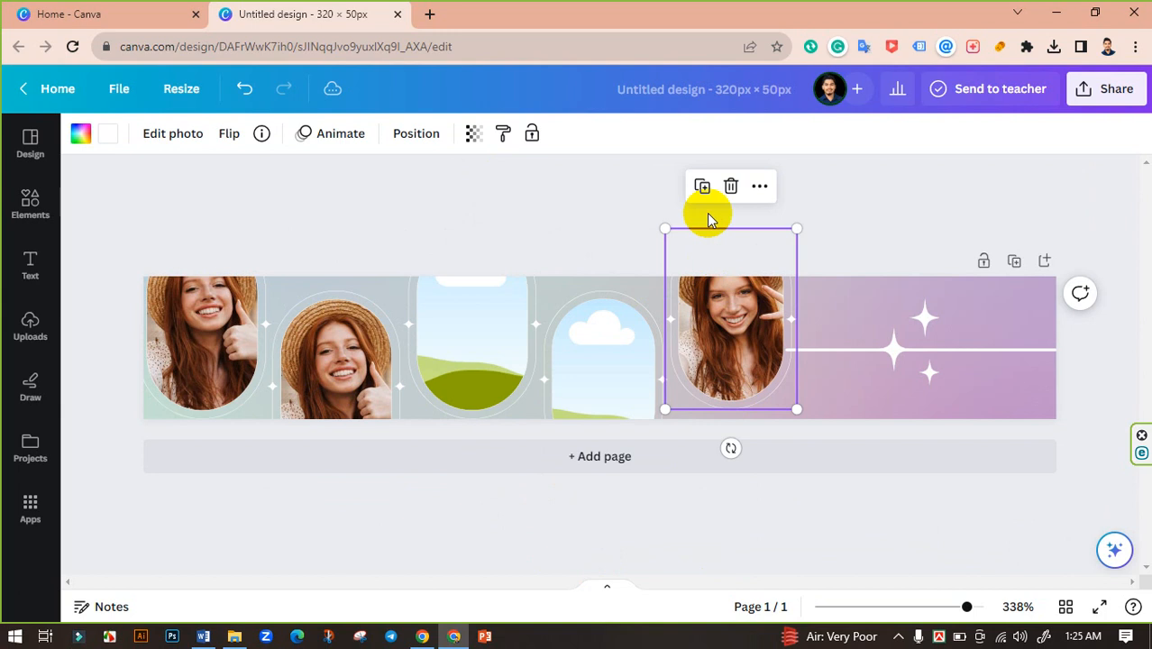
left_click(730, 186)
left_click(739, 228)
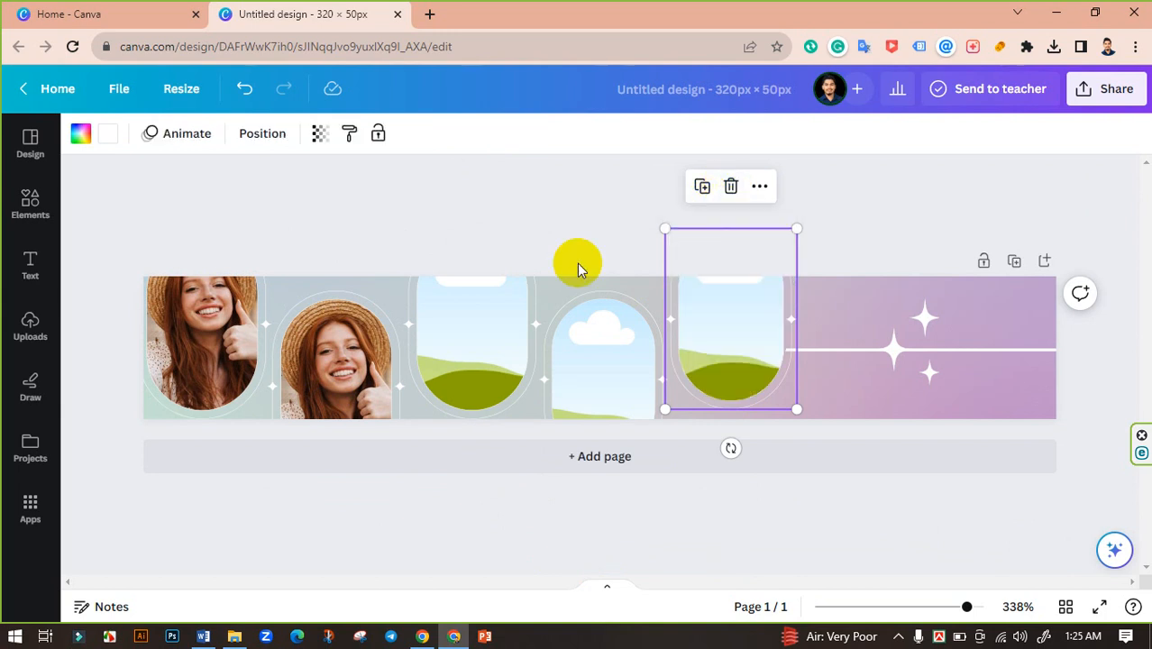
- Delete the images inside the second and leftmost frames, keeping both frames on the banner
left_click(301, 361)
left_click(348, 251)
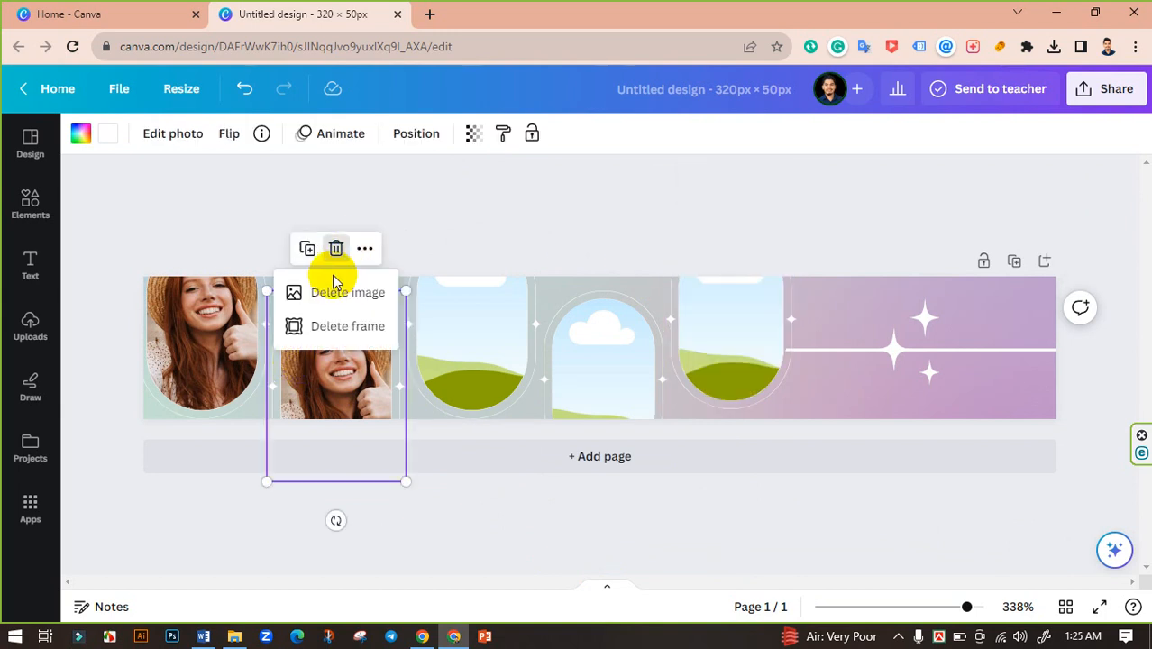
left_click(322, 291)
left_click(219, 257)
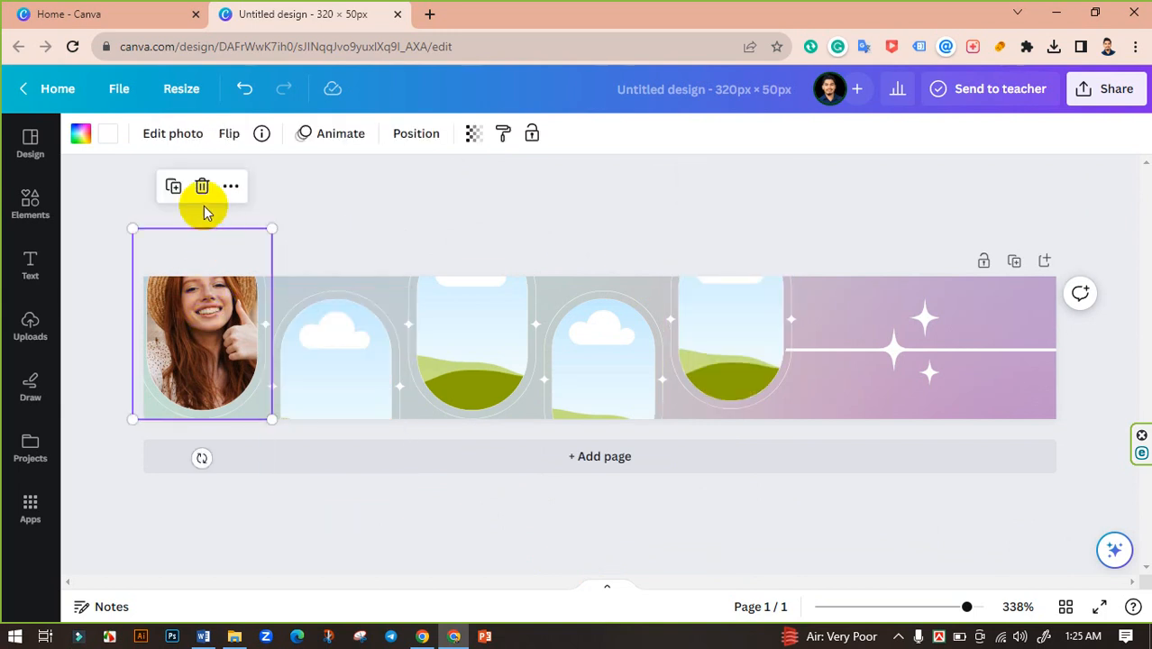
left_click(202, 185)
left_click(221, 231)
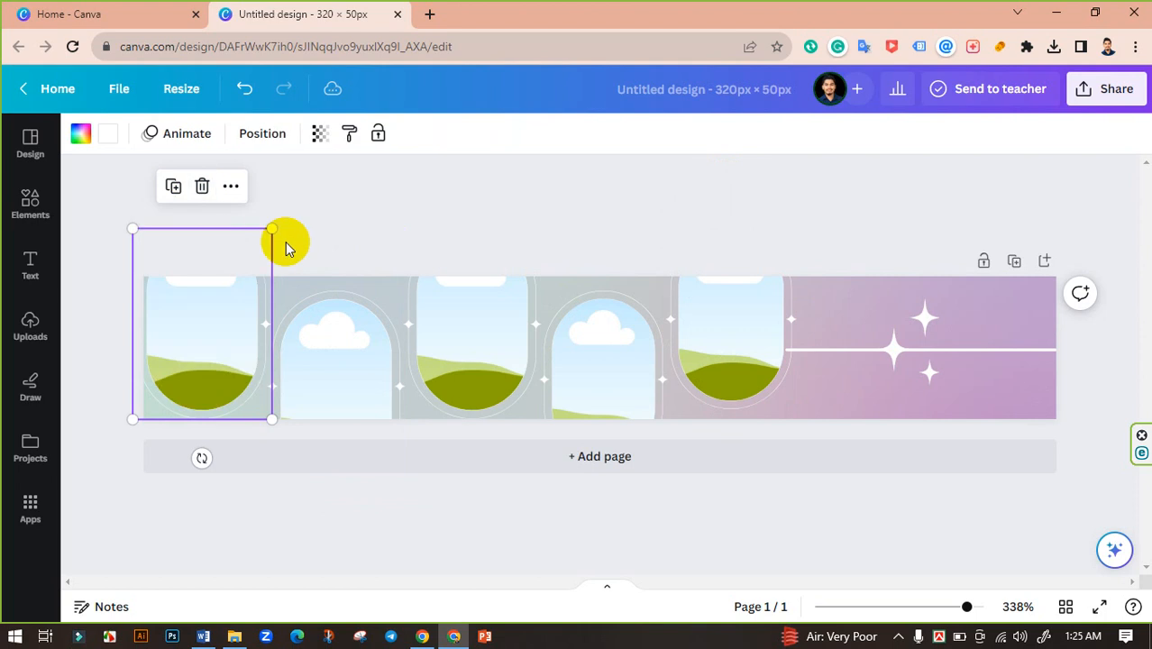
left_click(337, 244)
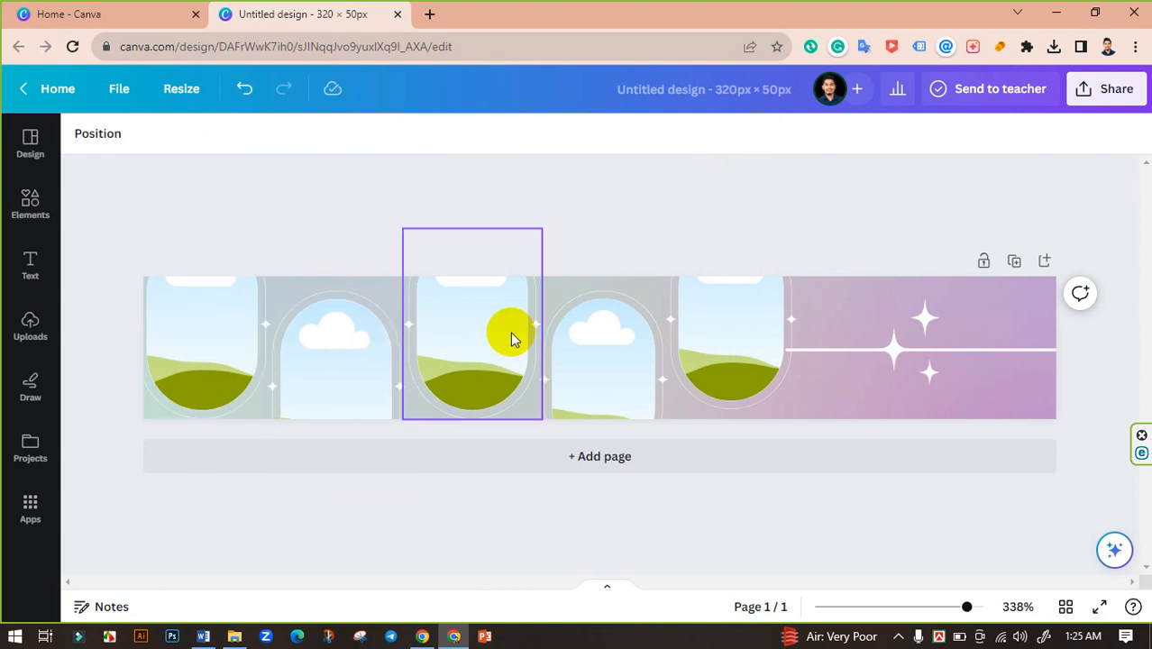
left_click(399, 243)
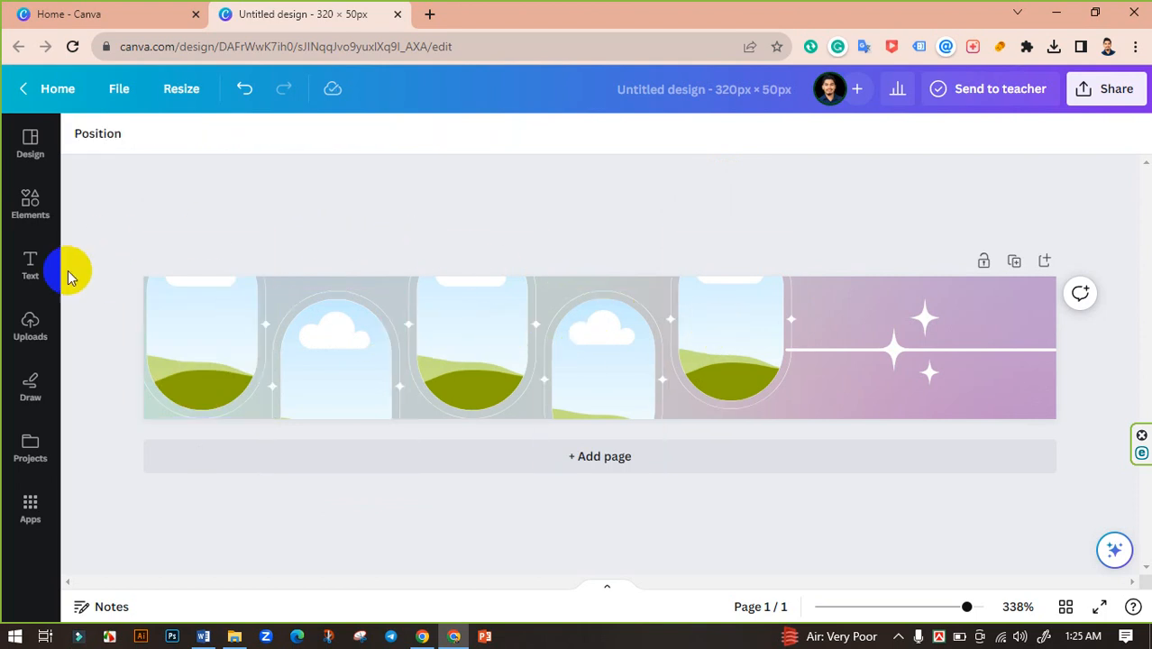
- Upload five menswear photos from Downloads: the red, pink, orange and teal ones and 310e1aa2-69ec-41ce-8c8f-dfde88f9a4f0.jpg
left_click(29, 323)
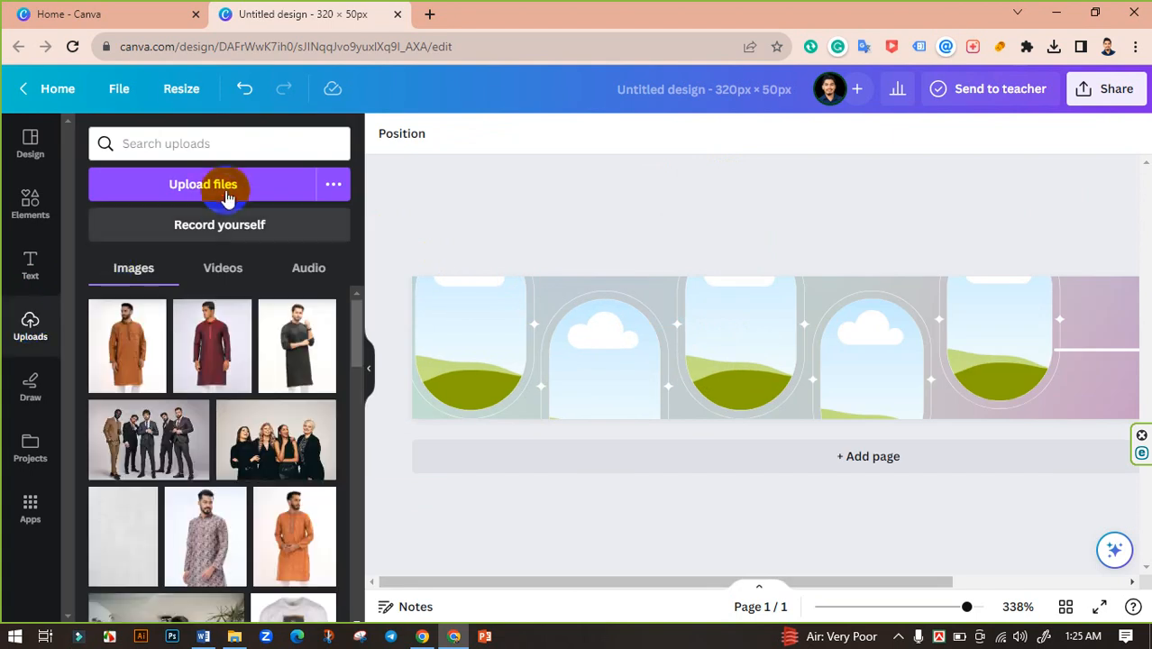
left_click(226, 190)
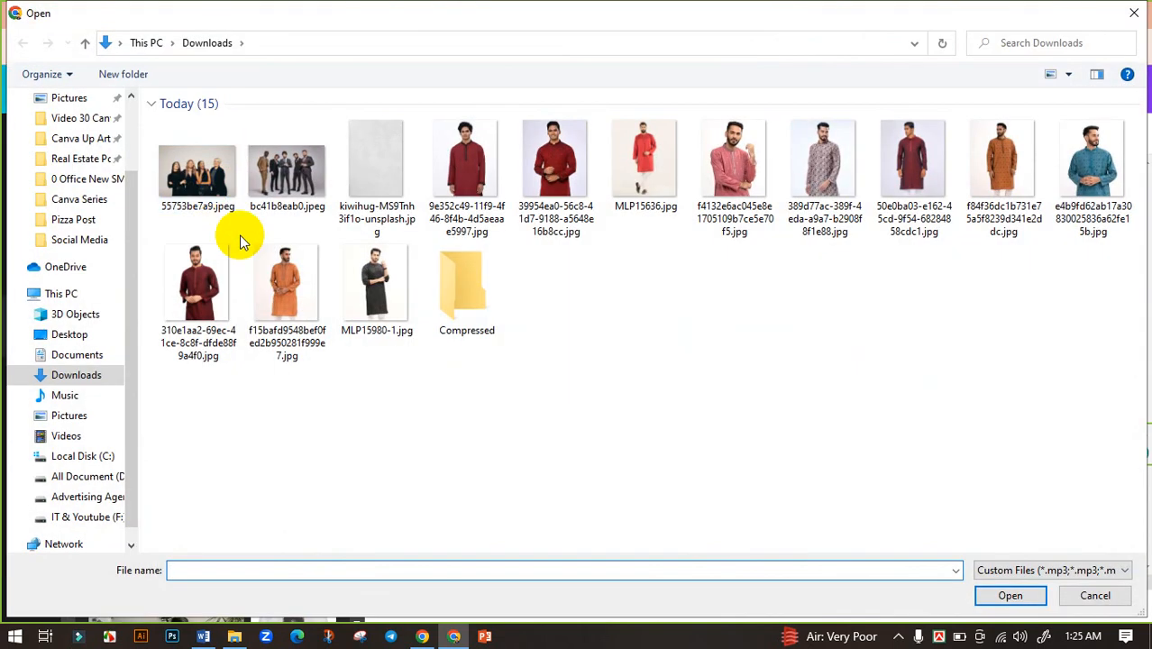
left_click(458, 153)
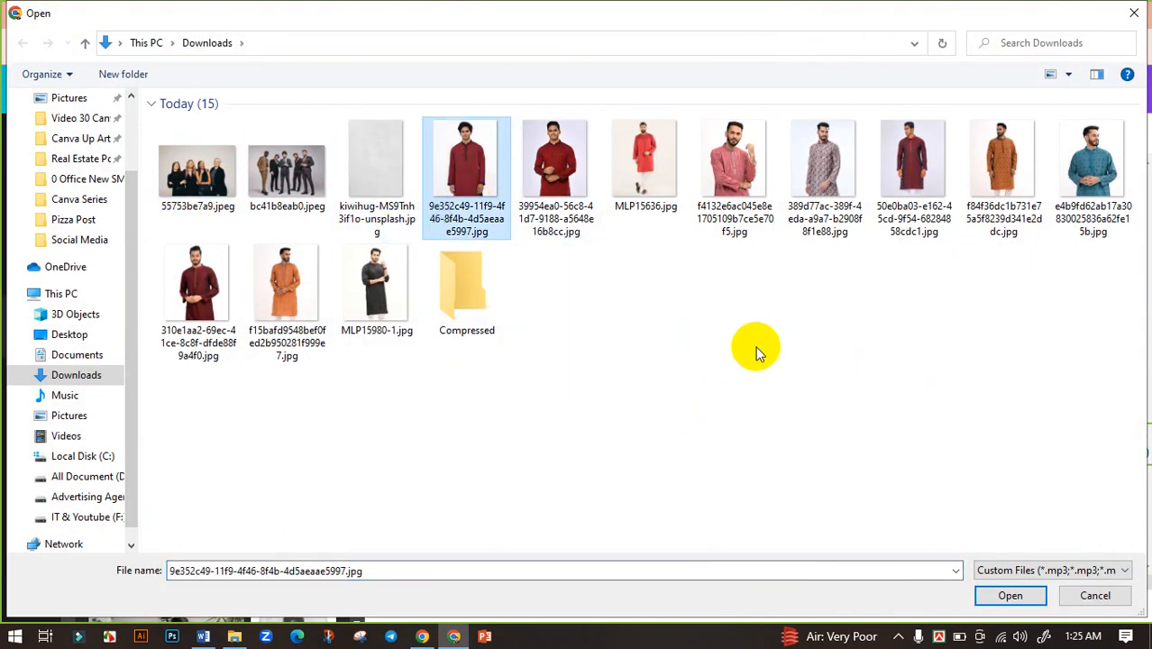
left_click(730, 171, "ctrl")
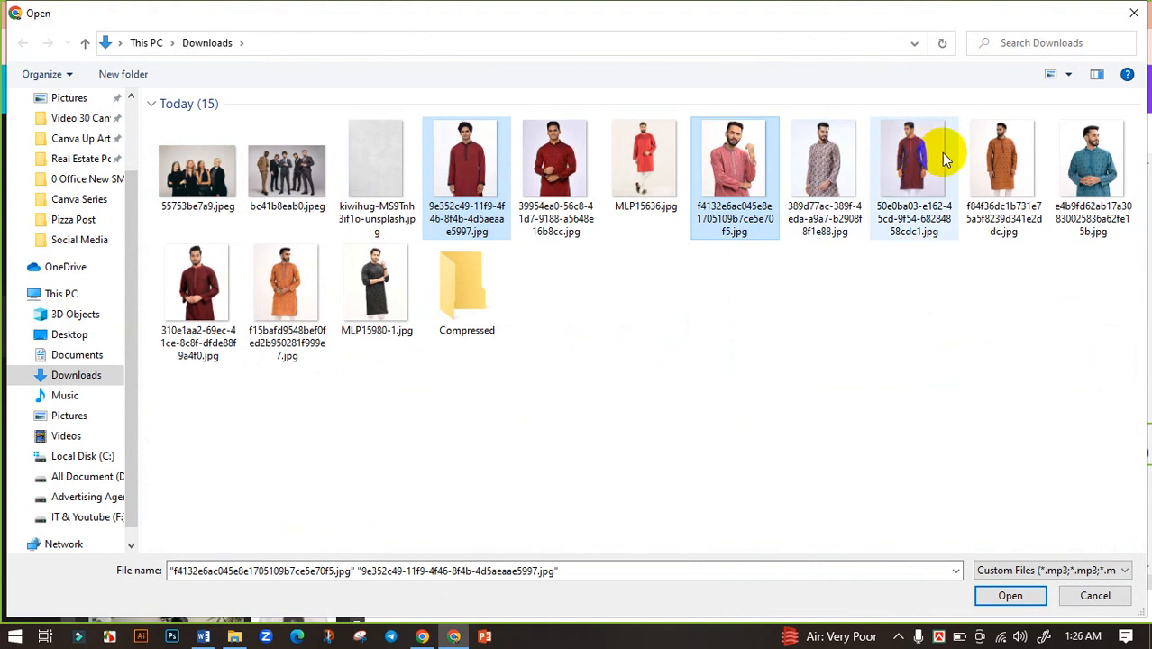
left_click(1009, 167, "ctrl")
left_click(1090, 163, "ctrl")
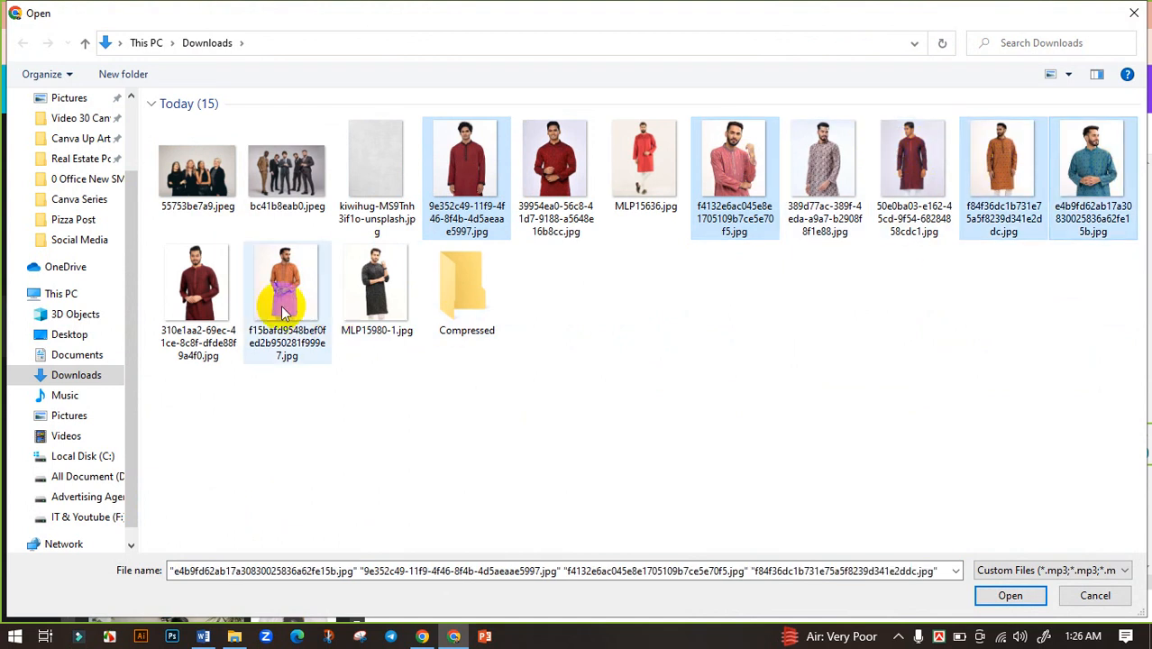
left_click(202, 290, "ctrl")
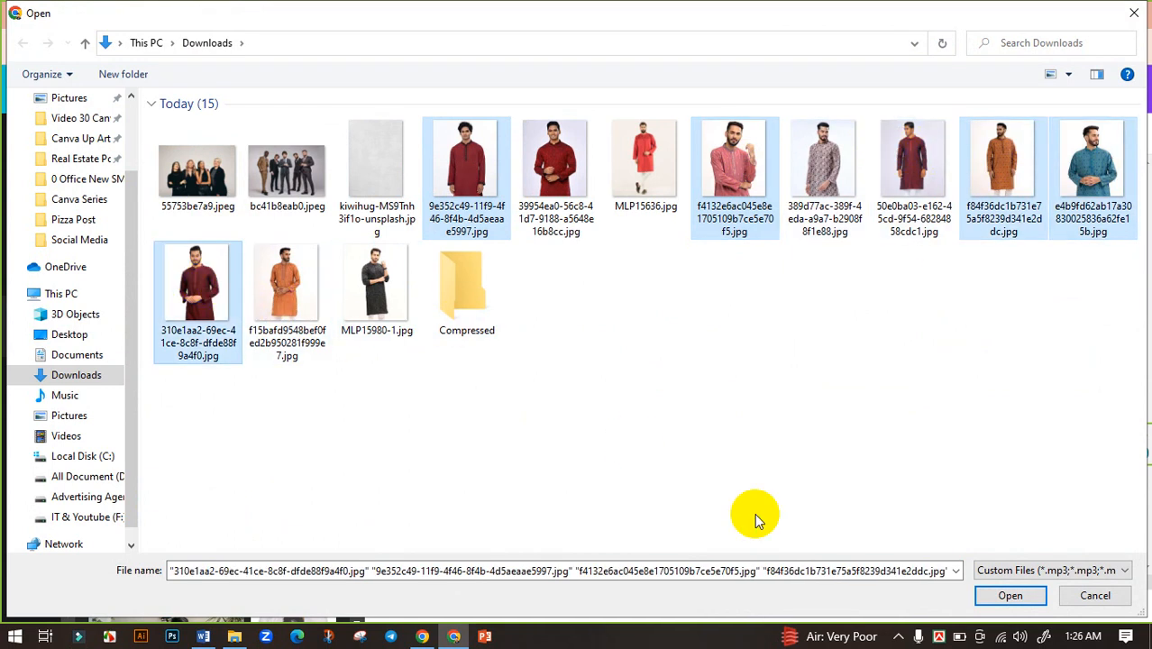
left_click(1016, 596)
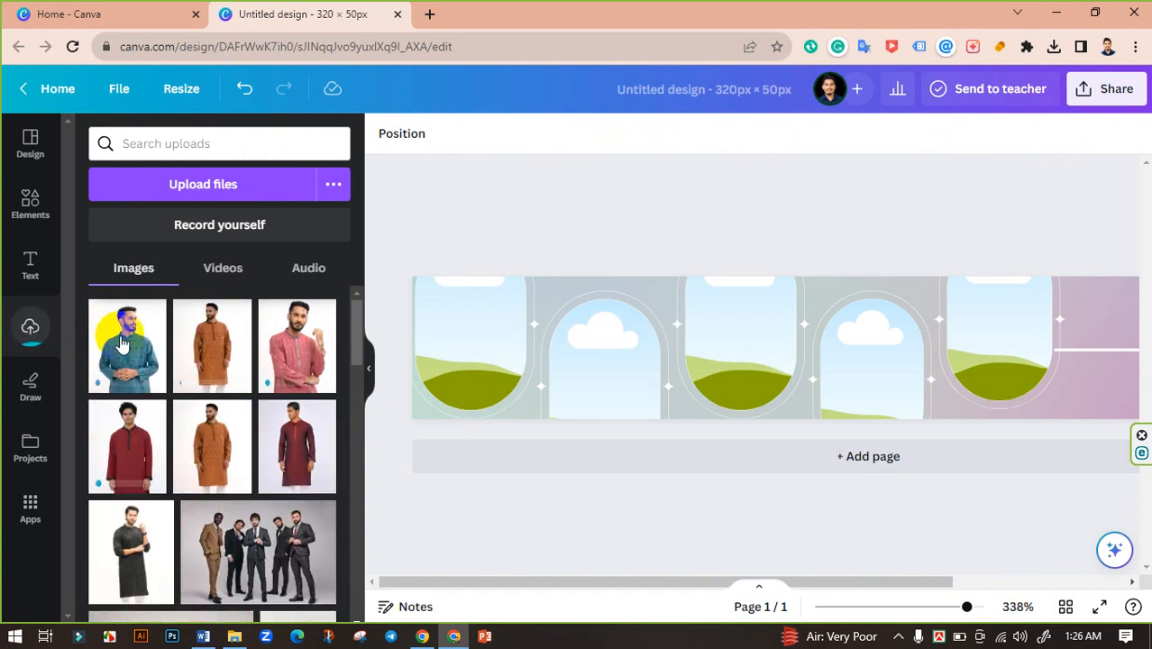
- Place the uploaded photo of the man in dark maroon in the leftmost frame, enlarging and repositioning it within the crop
left_click_drag(126, 345, 437, 361)
double_click(462, 306)
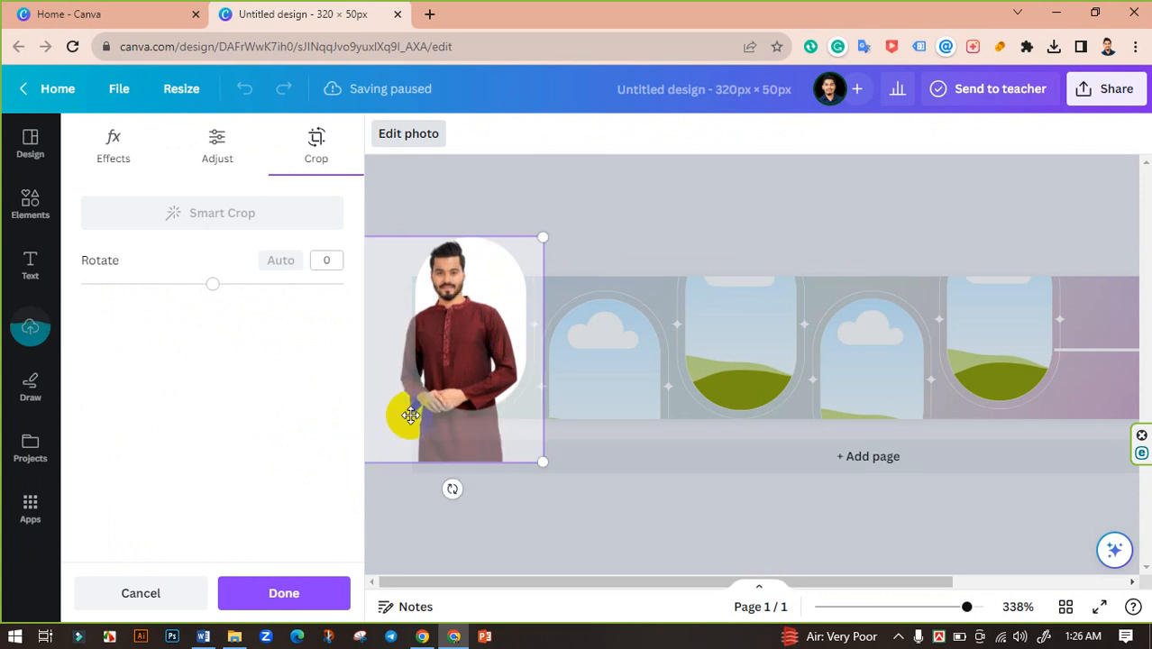
left_click_drag(480, 363, 494, 422)
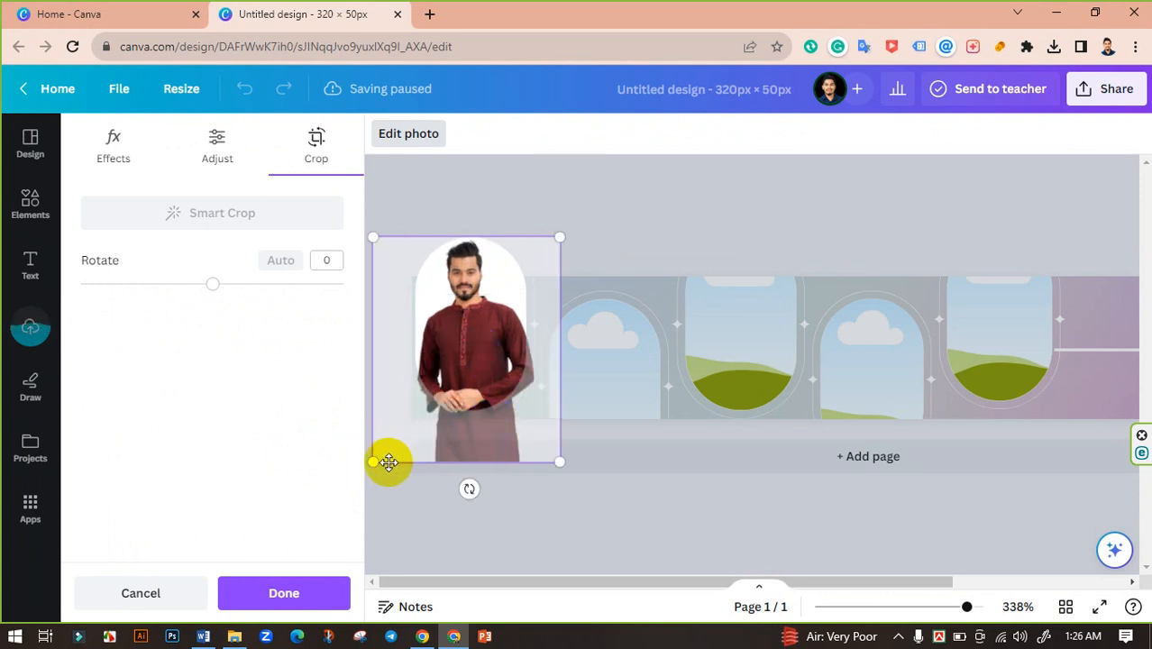
left_click_drag(376, 466, 334, 489)
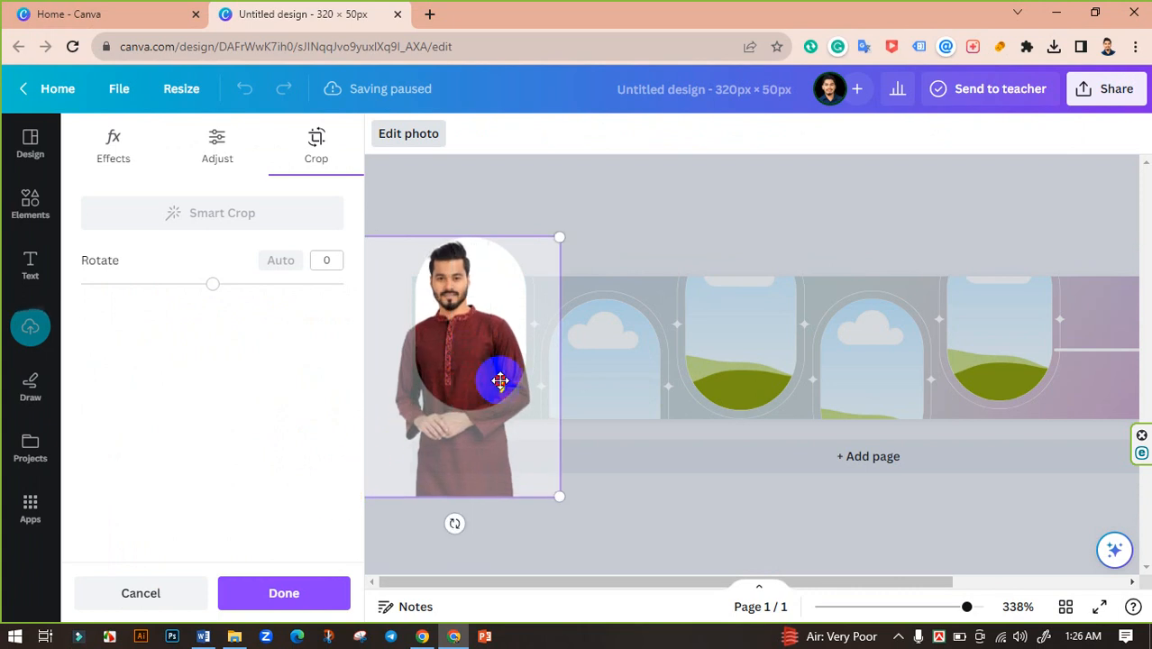
left_click_drag(501, 380, 498, 434)
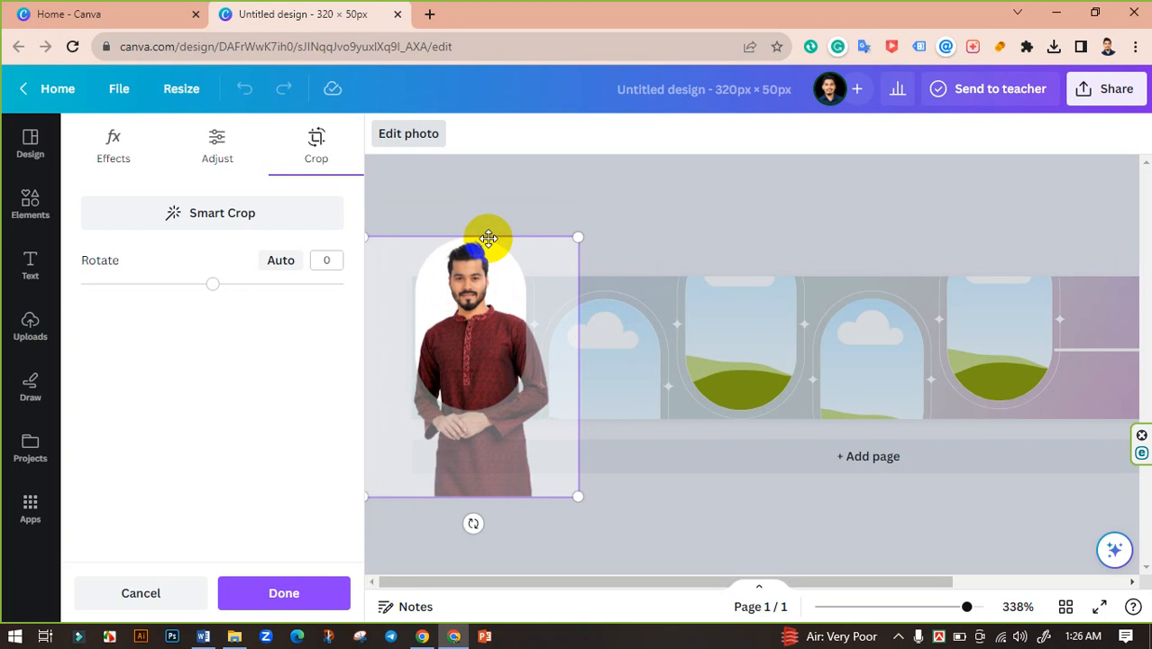
left_click(554, 221)
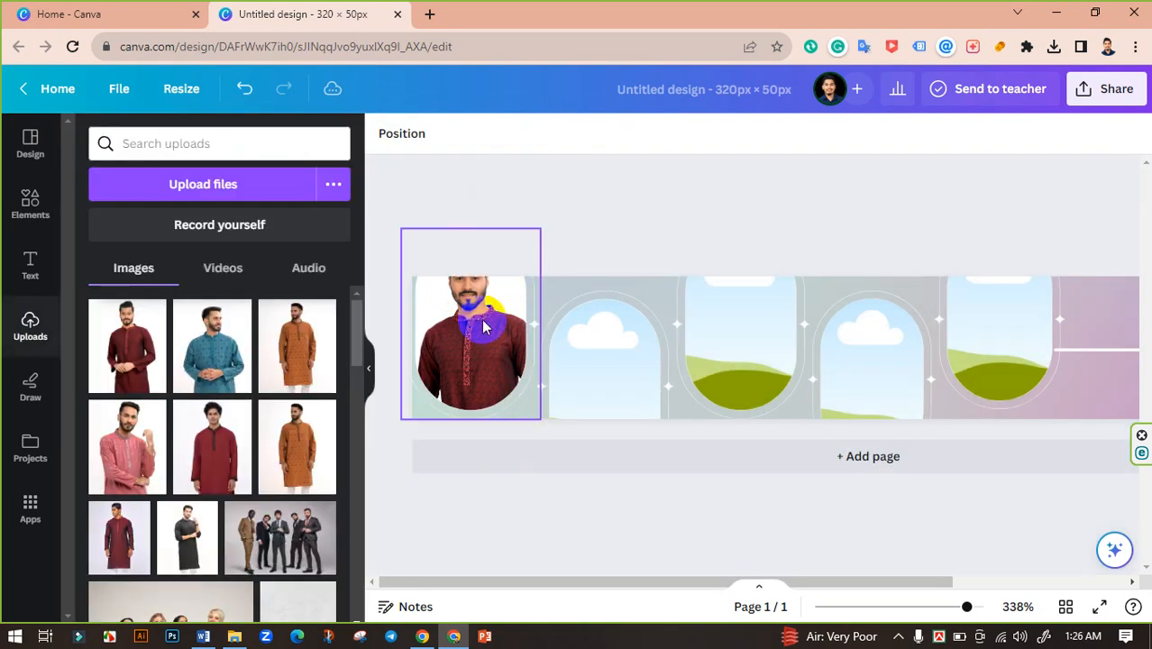
double_click(483, 326)
left_click(548, 213)
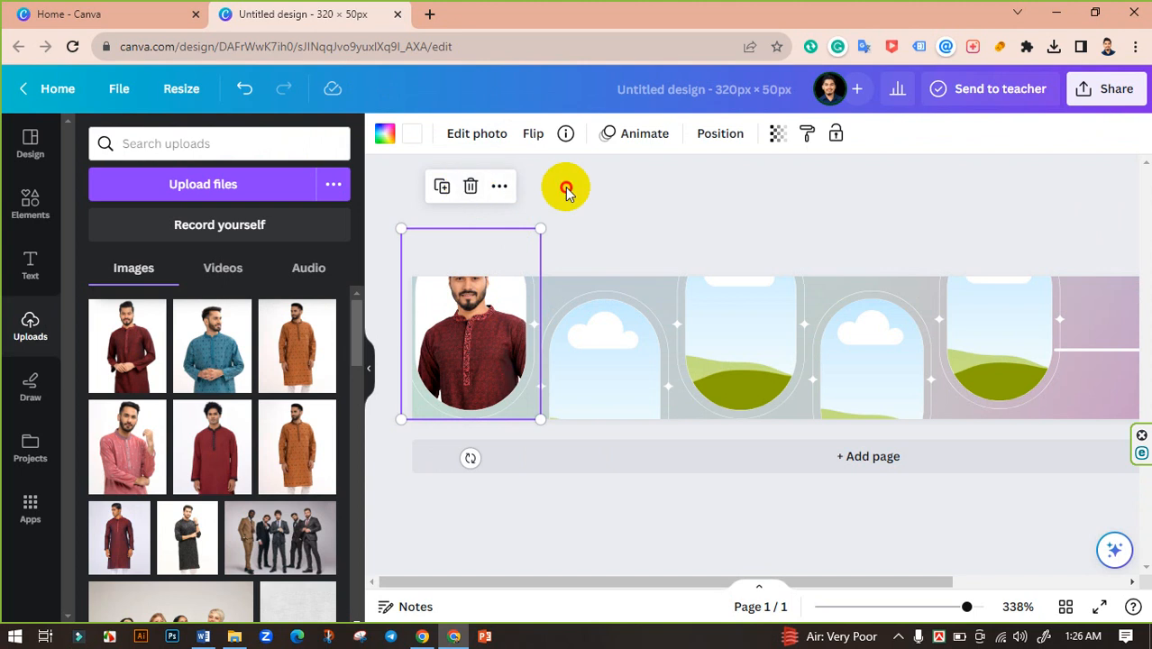
- Move the leftmost framed photo down, scale it down and reposition it so the whole oval fits within the banner's height
left_click(491, 320)
left_click_drag(500, 311, 495, 344)
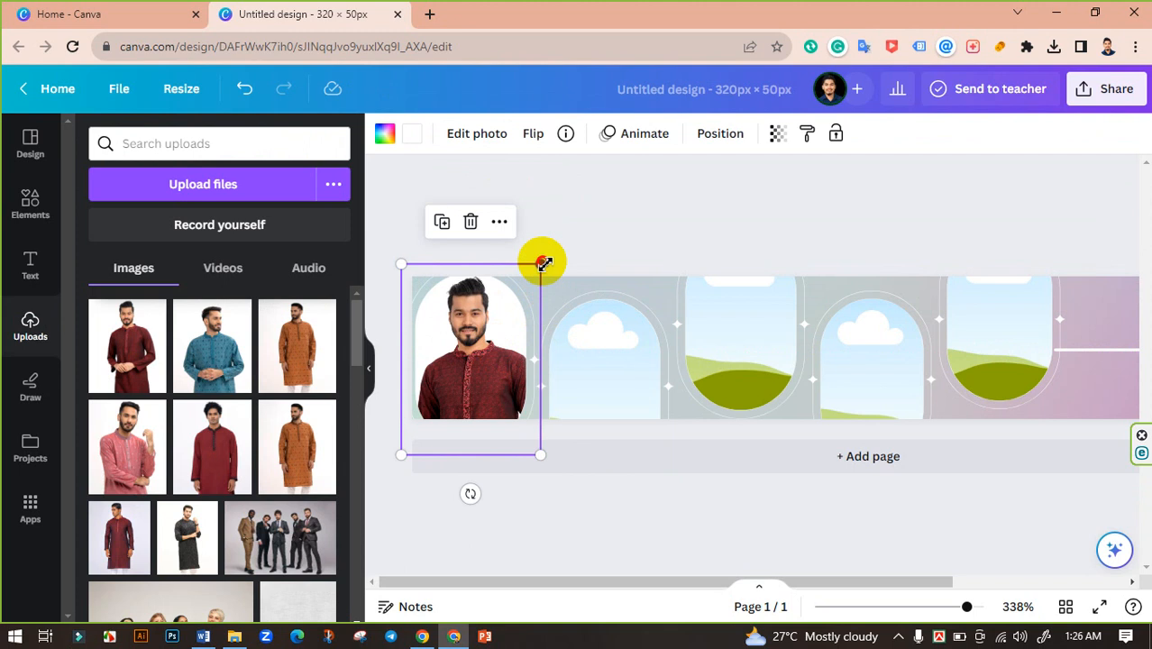
left_click_drag(544, 263, 532, 284)
left_click(559, 234)
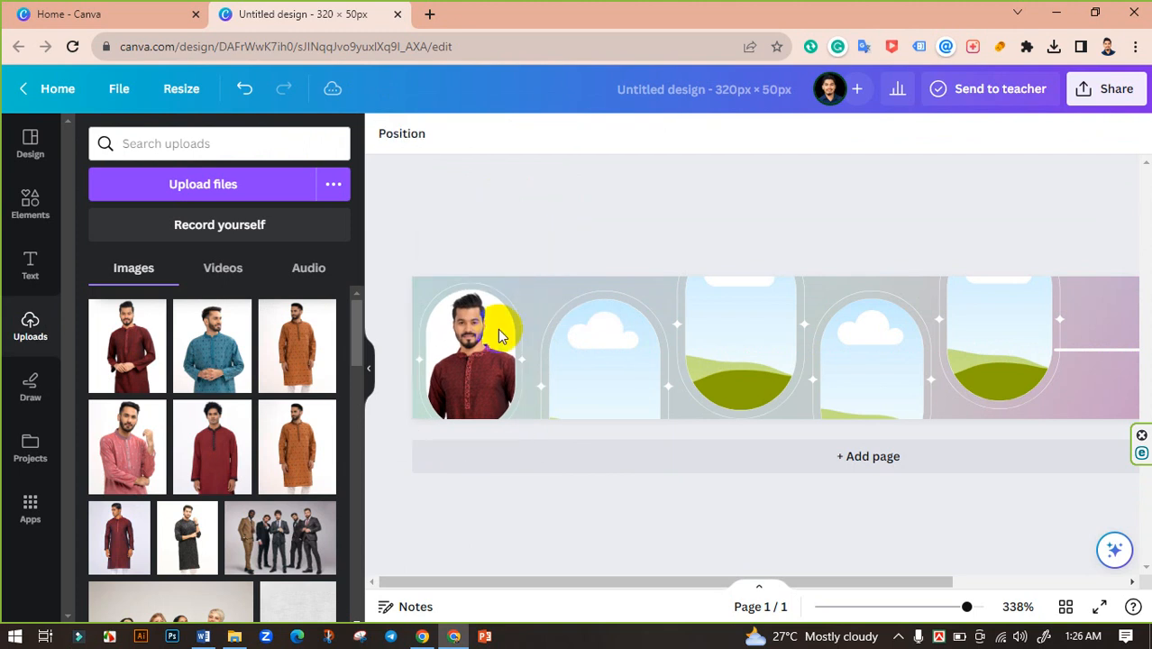
left_click(468, 368)
left_click_drag(471, 365, 469, 372)
- Delete the four empty photo frames beside the framed portrait
left_click(610, 321)
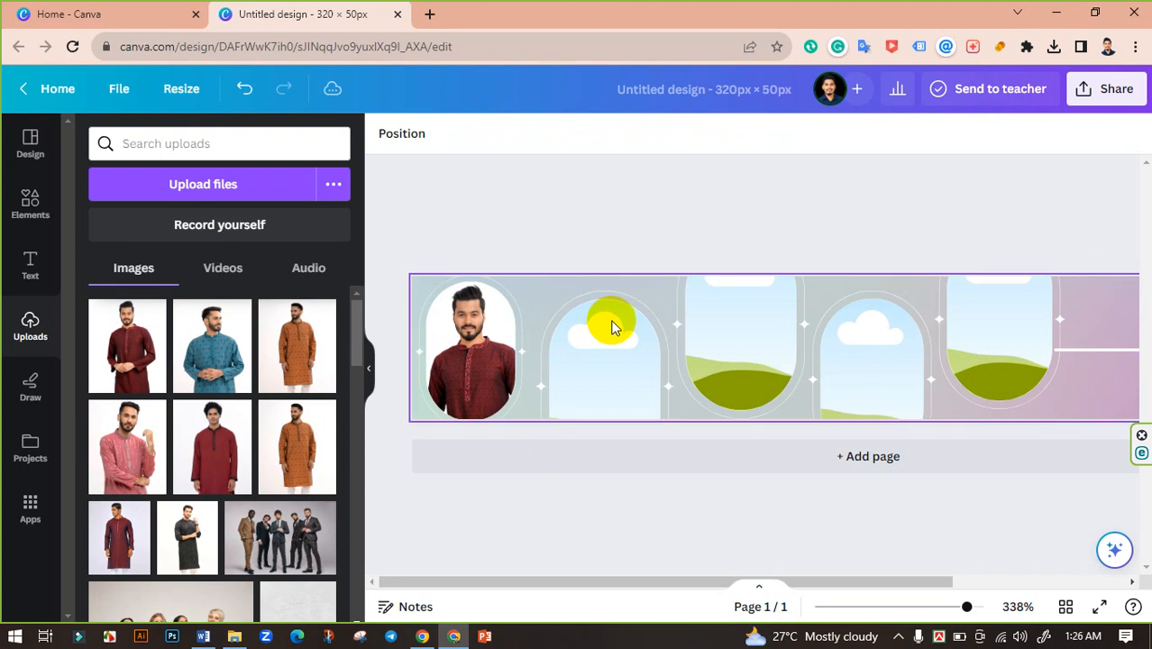
left_click(607, 322)
left_click_drag(607, 322, 873, 357)
key("Delete")
left_click(1001, 342)
key("Delete")
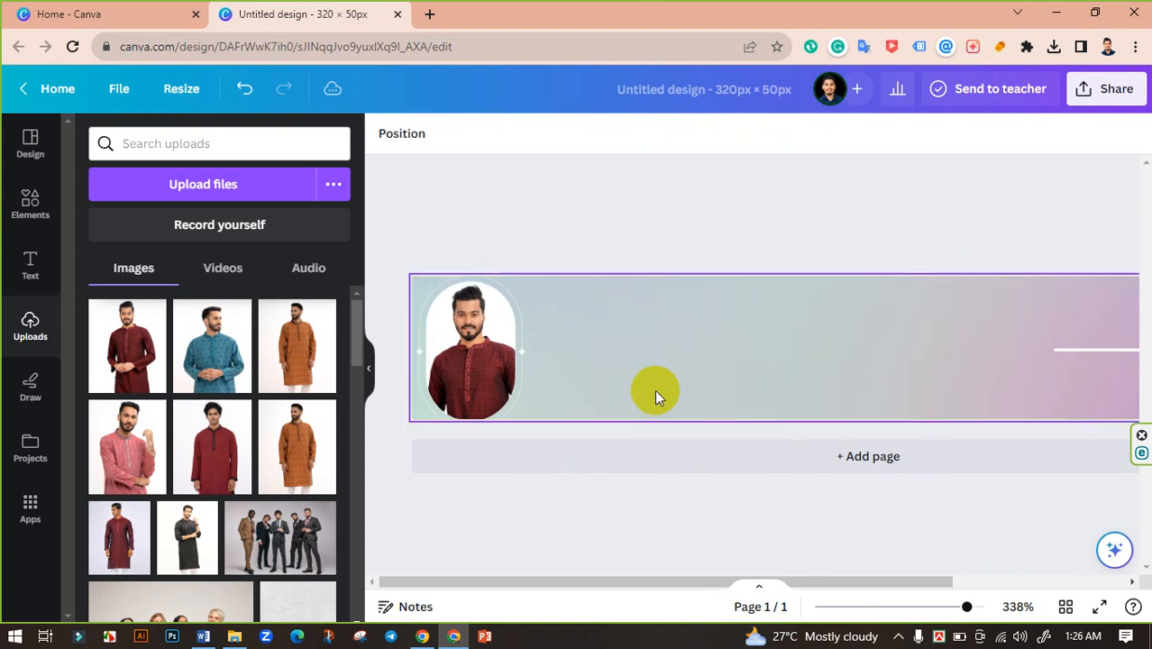
- Shrink the framed portrait slightly so it sits inside the banner with a small margin above and below
left_click(459, 349)
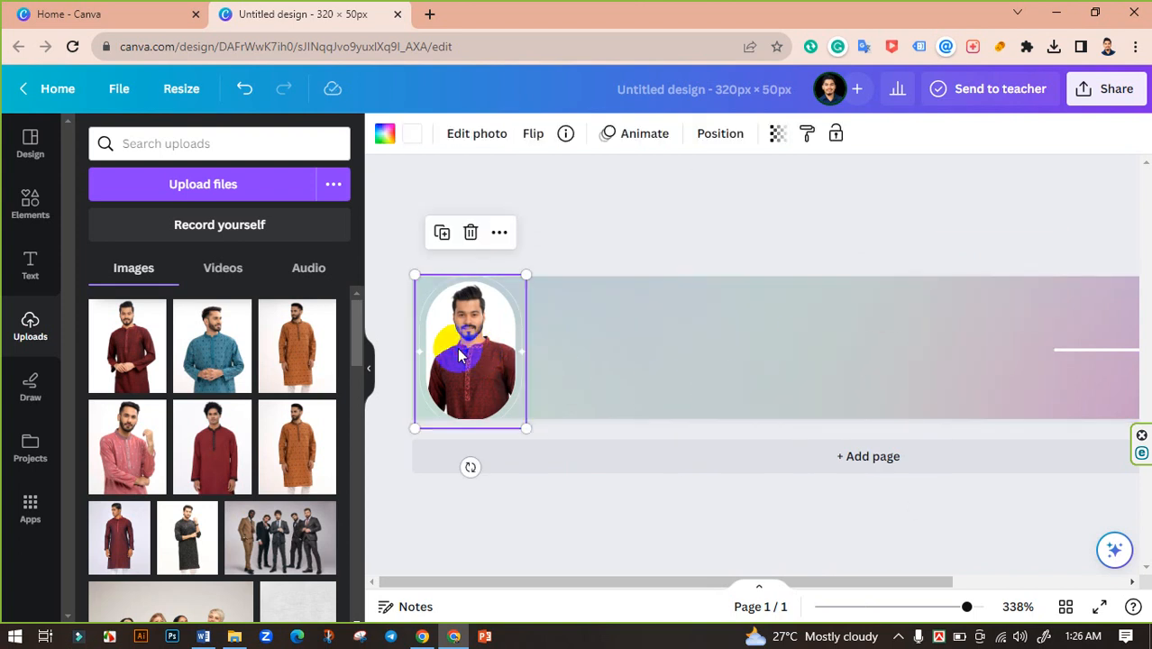
left_click_drag(526, 279, 528, 280)
left_click(545, 257)
- Duplicate the framed portrait into a row of six evenly spaced copies across the banner
left_click_drag(475, 344, 795, 370)
left_click(705, 376)
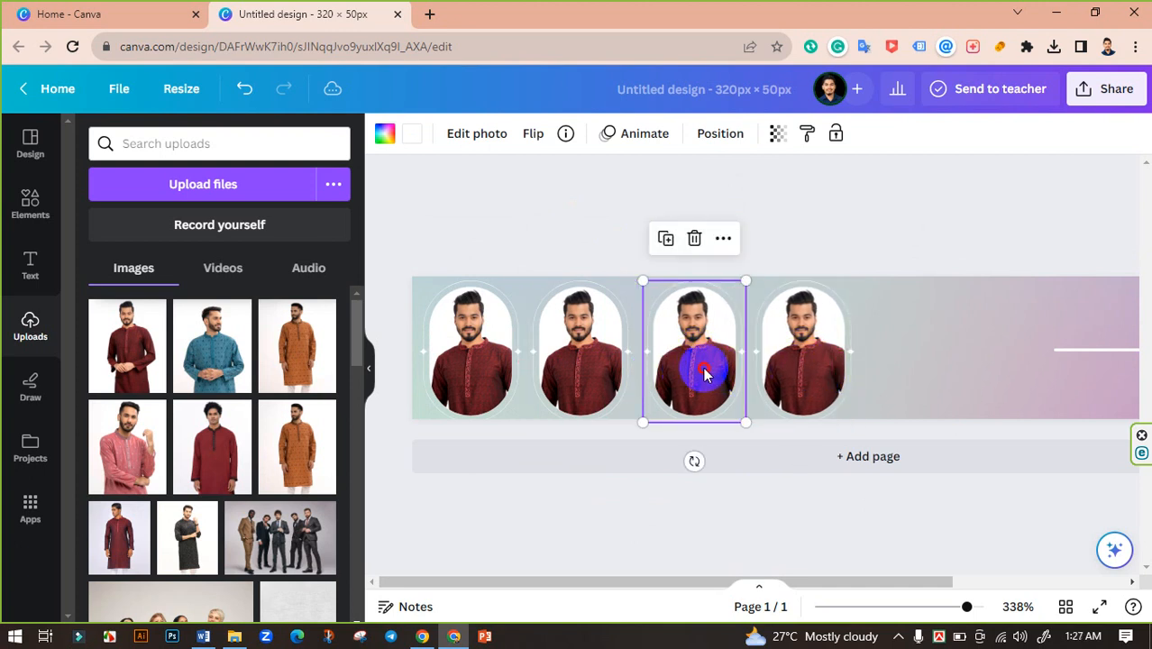
left_click_drag(706, 376, 703, 372)
left_click(817, 365)
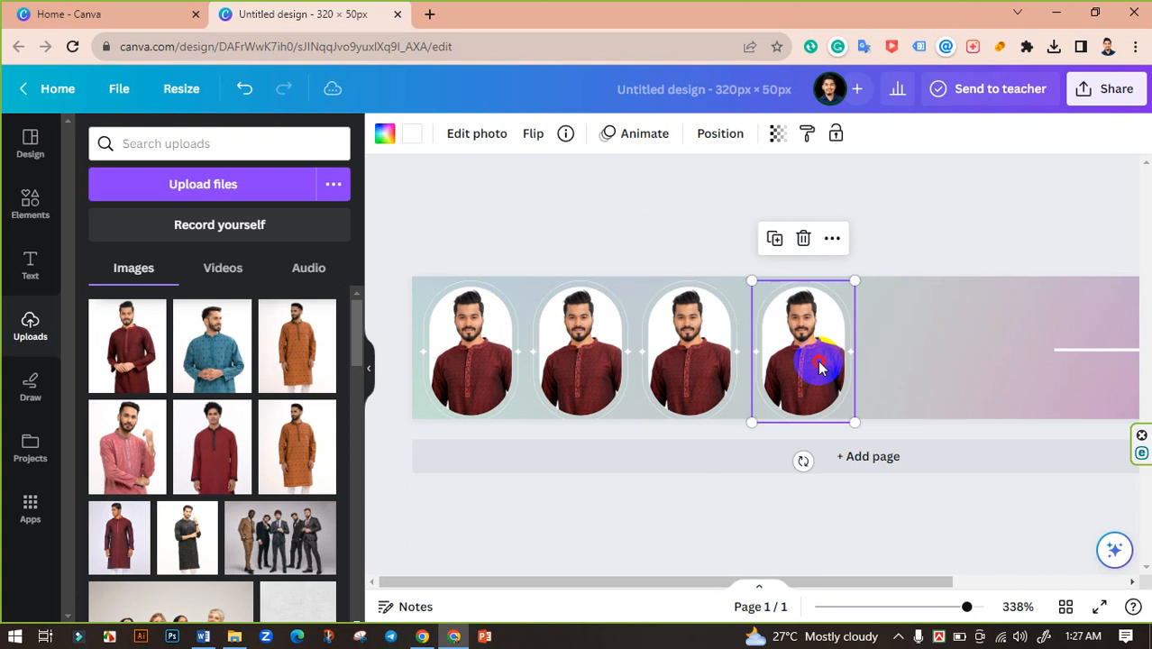
left_click_drag(818, 365, 1020, 362)
left_click(686, 543)
left_click(929, 361)
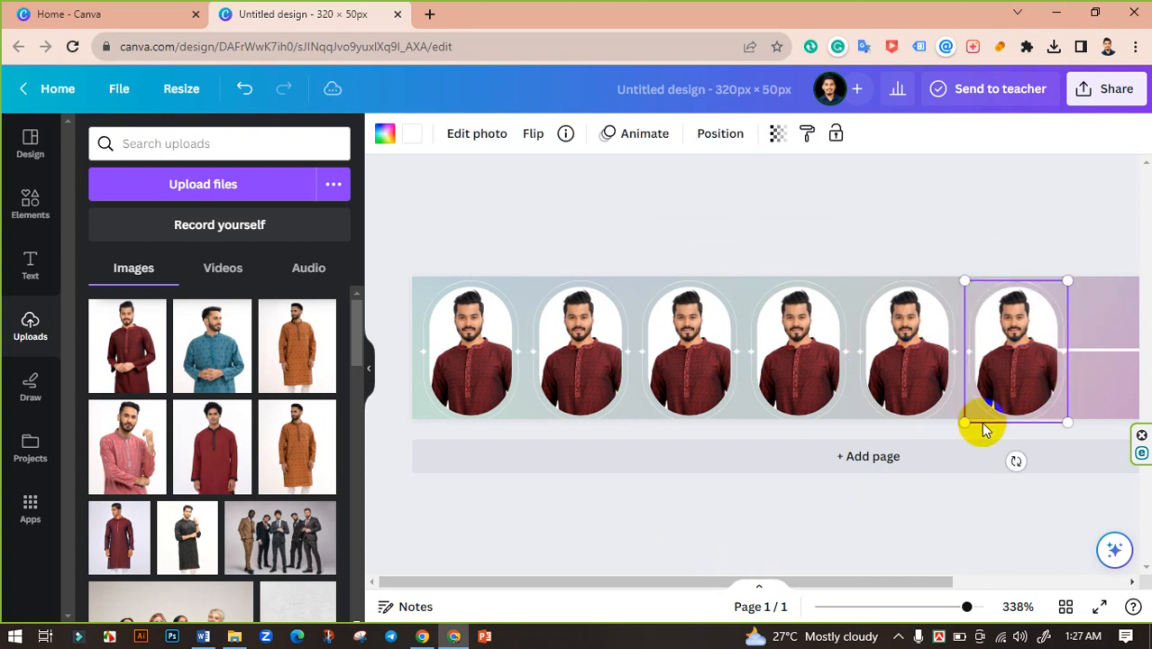
left_click(844, 509)
- Remove the photo from each of the five duplicated frames while keeping the empty oval frames
left_click(563, 311)
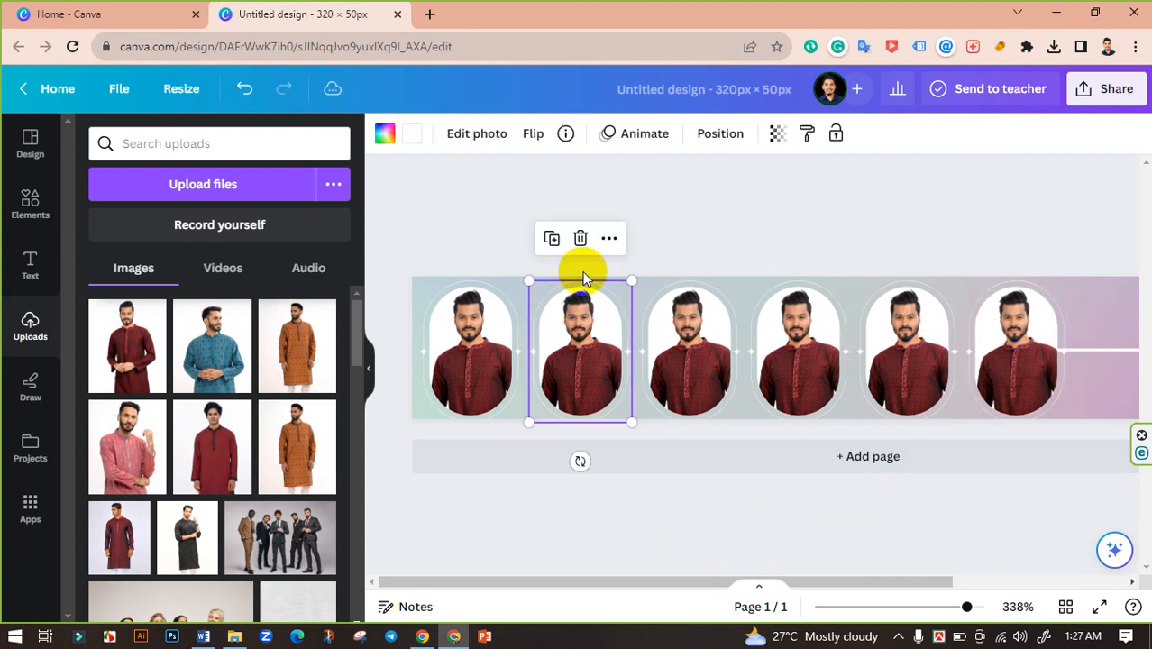
left_click(581, 238)
left_click(586, 280)
left_click(689, 324)
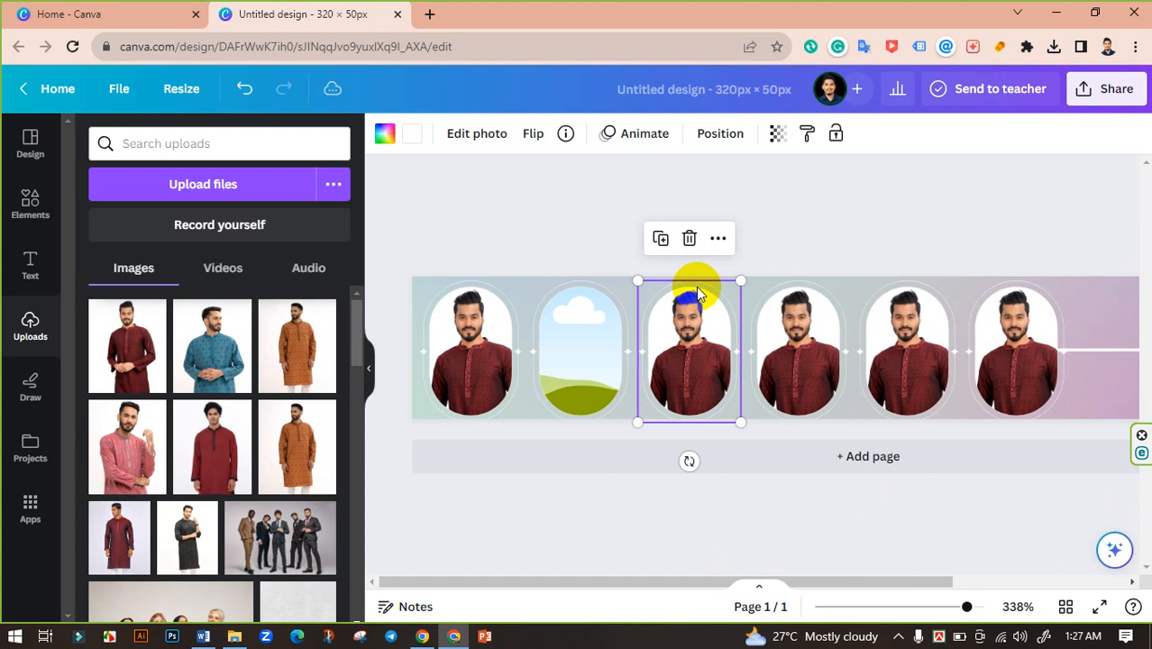
left_click(683, 239)
left_click(696, 280)
left_click(797, 324)
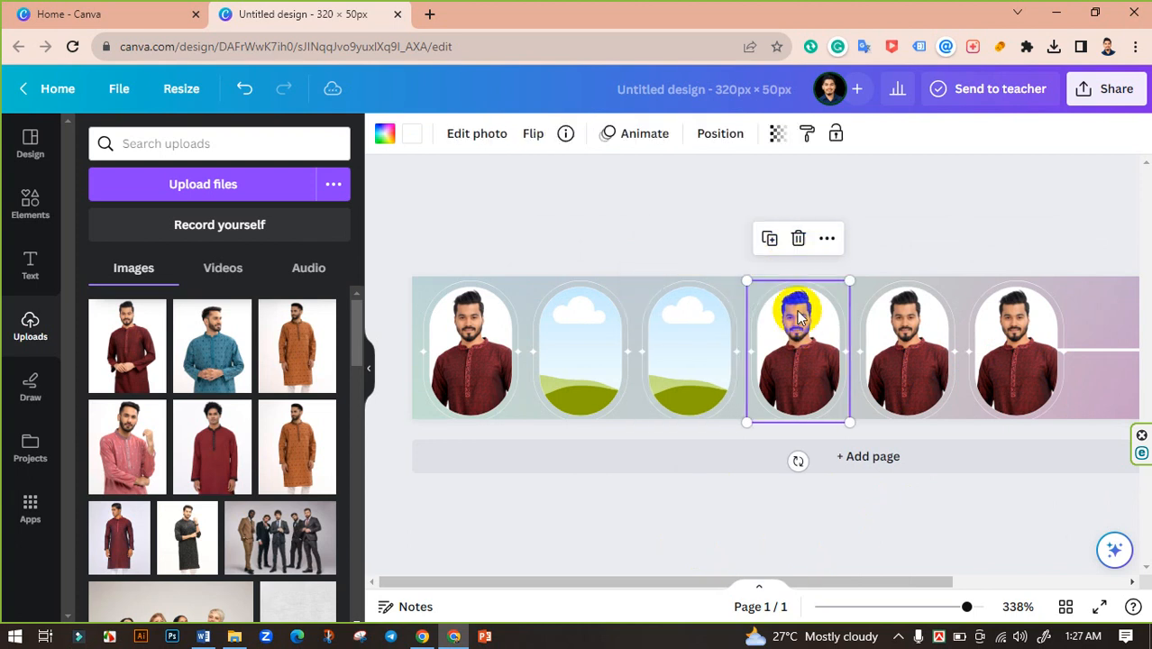
left_click(798, 239)
left_click(803, 280)
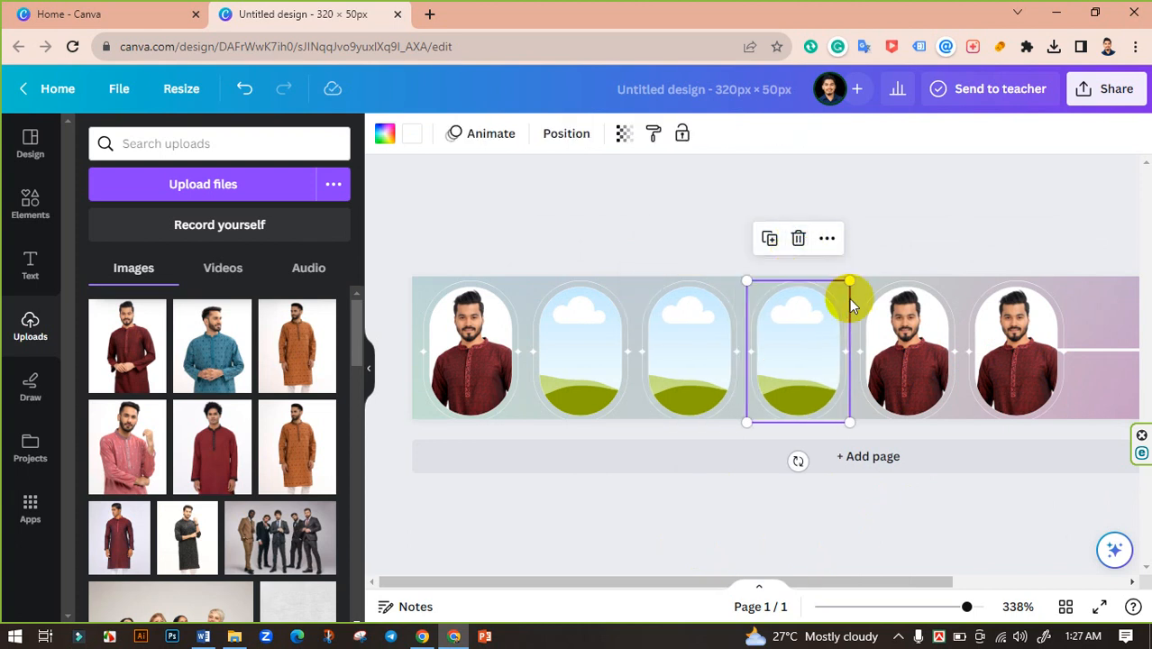
left_click(901, 309)
left_click(907, 240)
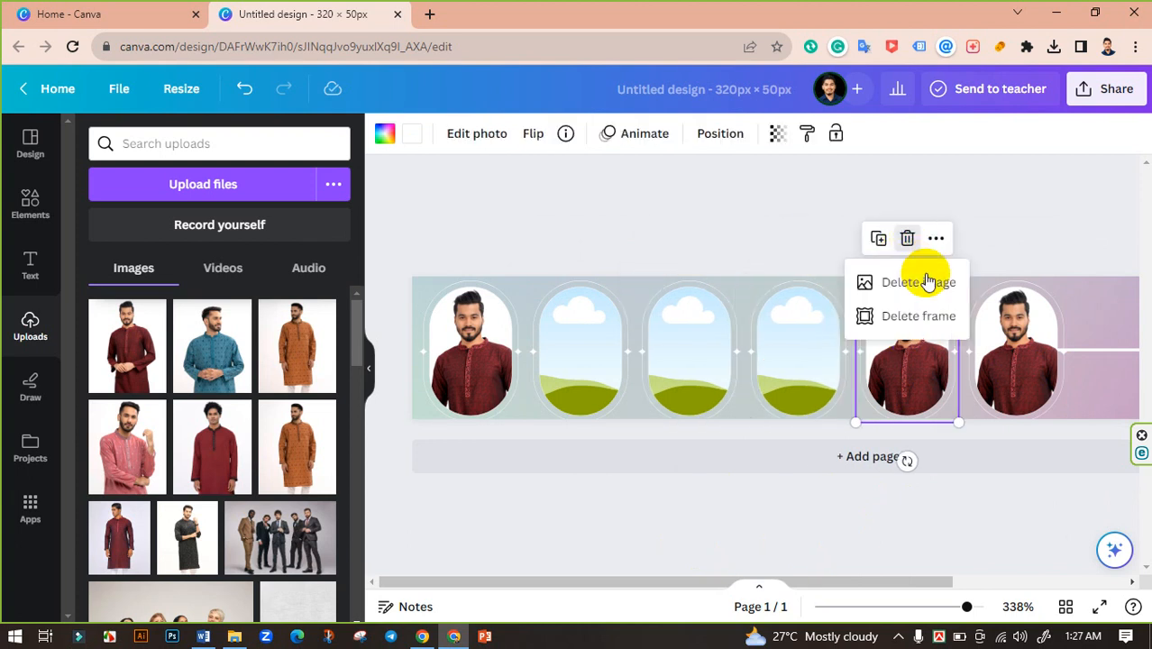
left_click(946, 282)
left_click(1014, 340)
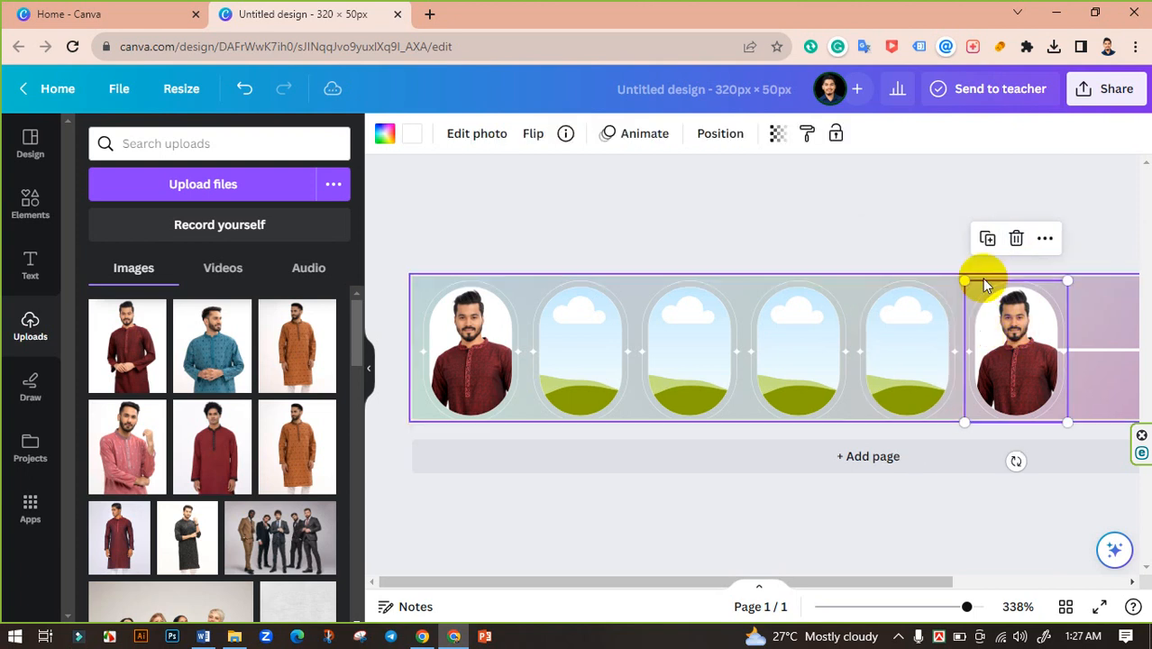
left_click(1015, 239)
left_click(975, 282)
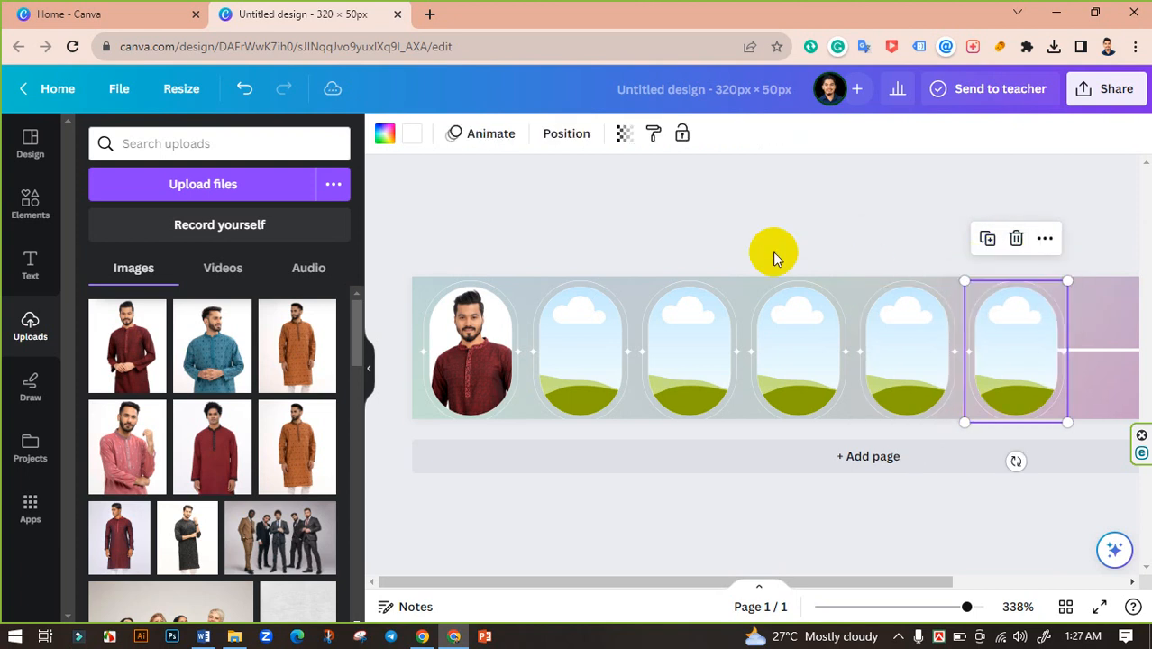
left_click(717, 247)
- Fill the second frame with the teal outfit photo and the third with the orange one, enlarging the orange photo within its crop
left_click_drag(221, 355, 532, 338)
left_click_drag(303, 353, 713, 365)
double_click(713, 365)
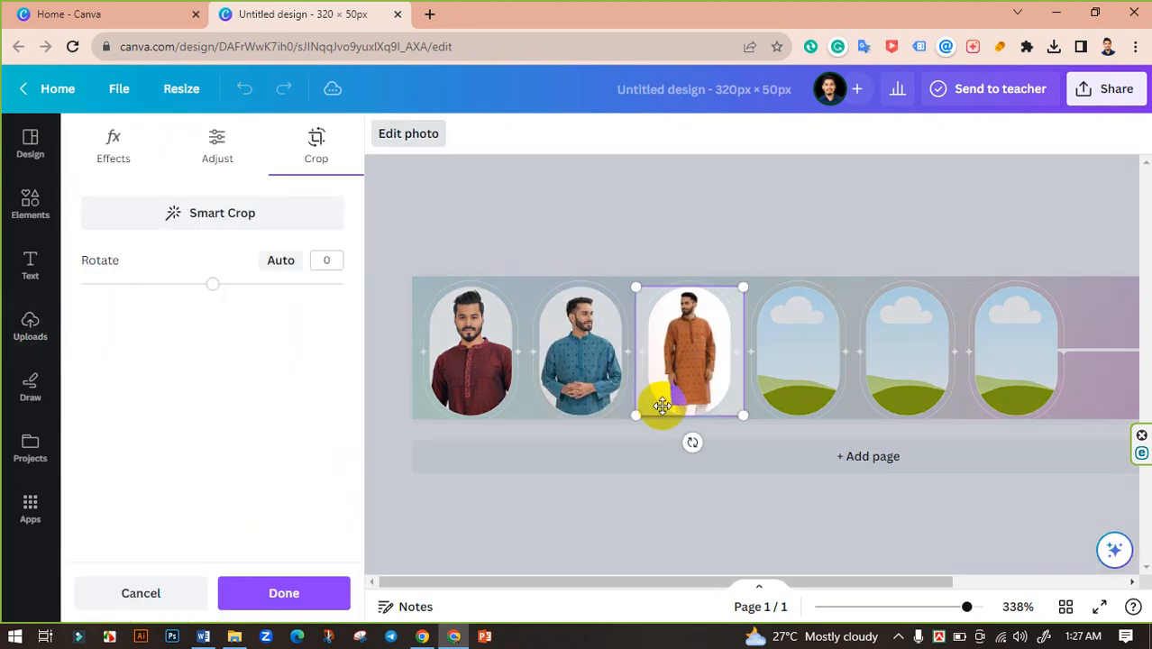
left_click_drag(633, 436, 571, 491)
left_click_drag(759, 379, 753, 388)
left_click(691, 212)
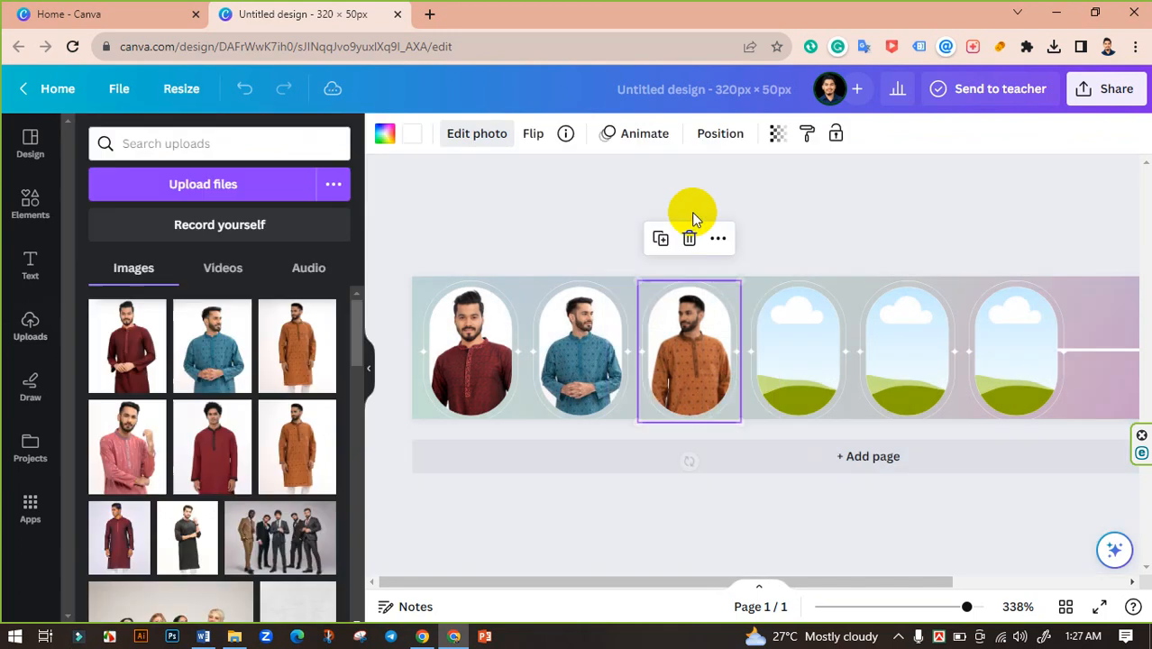
- Nudge the orange outfit photo slightly left within its crop to centre the man in the oval
left_click(694, 336)
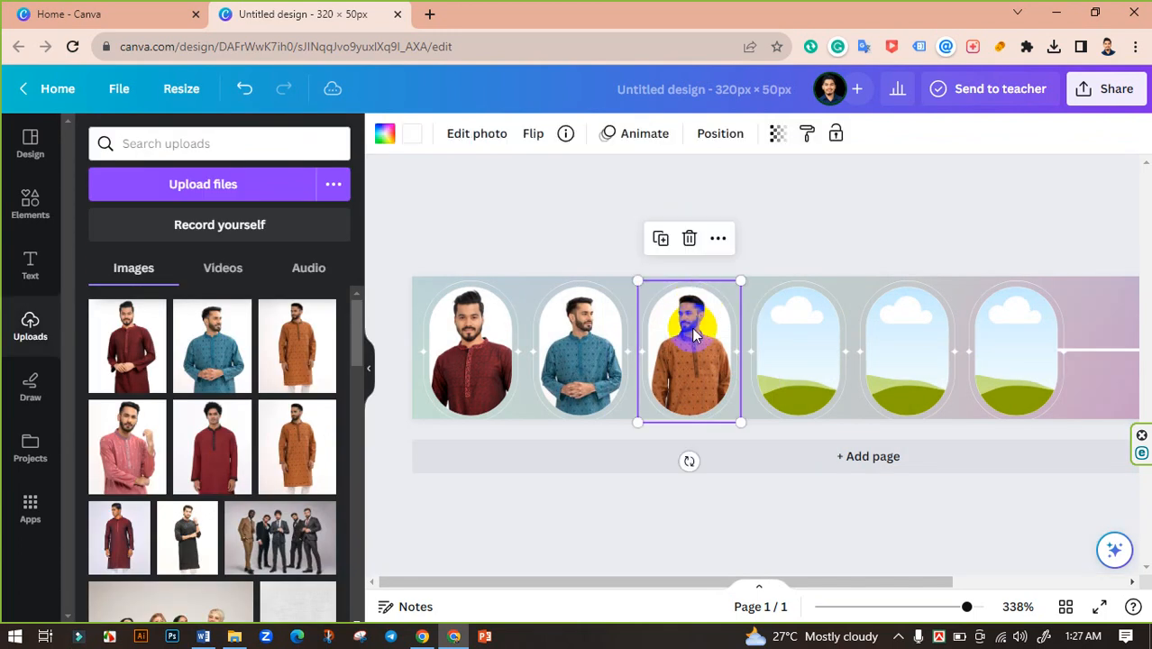
double_click(698, 349)
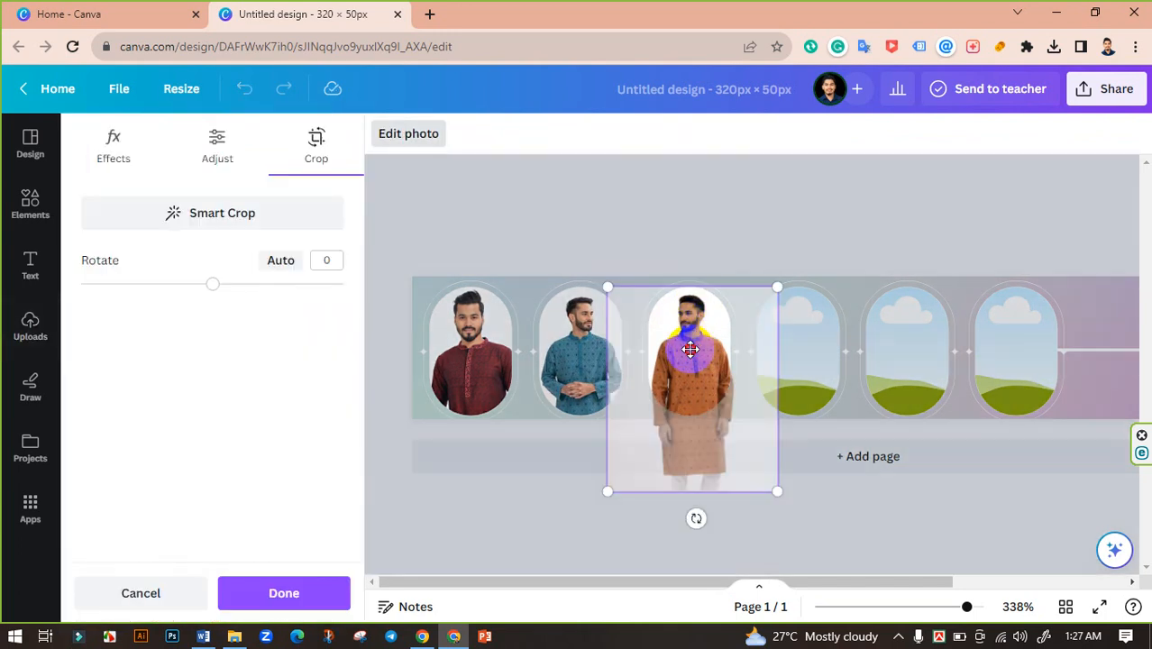
left_click_drag(689, 350, 685, 342)
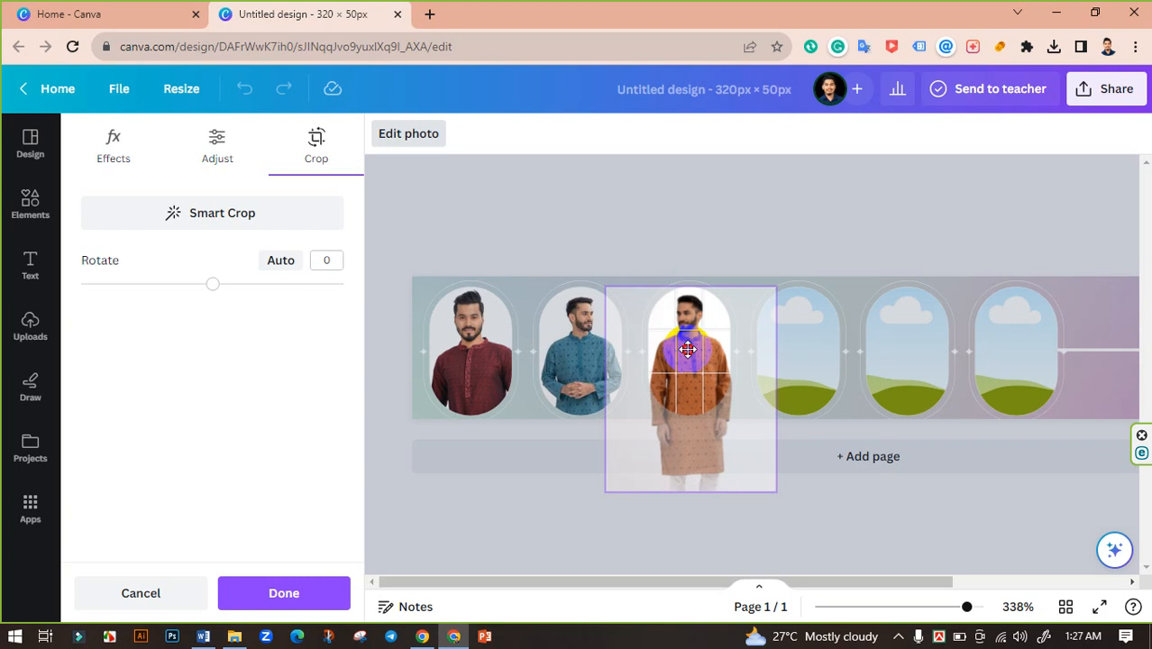
left_click(688, 213)
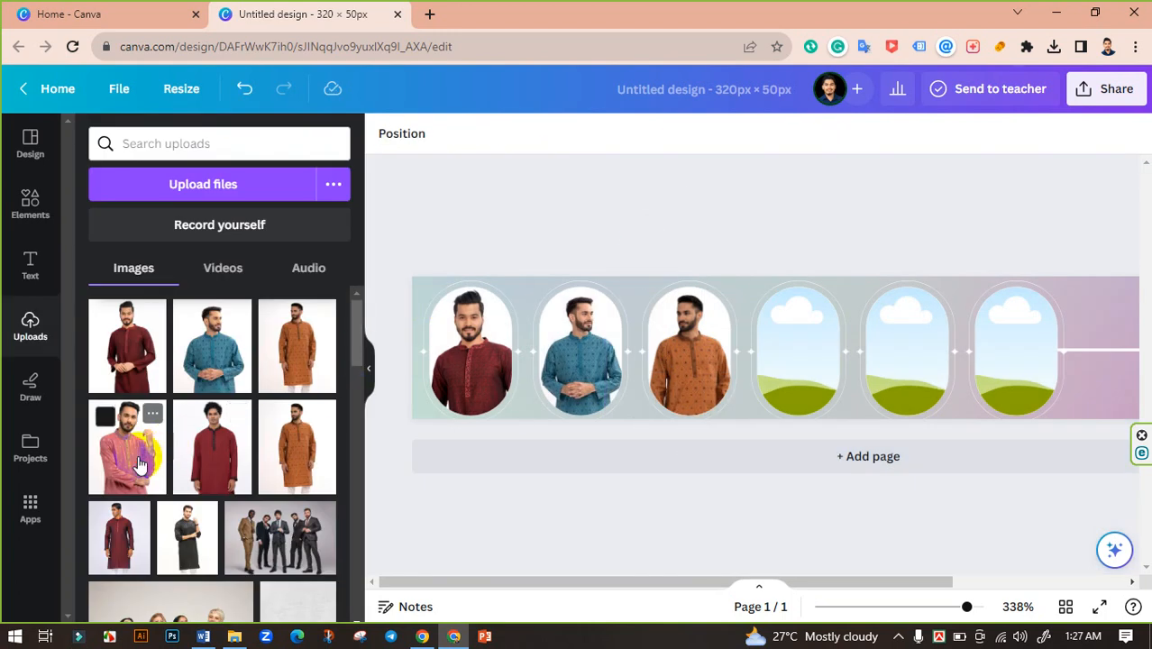
- Place the pink outfit photo in the fourth frame and the curly-haired man's maroon one in the fifth, enlarging the latter within its crop
left_click_drag(323, 431, 799, 356)
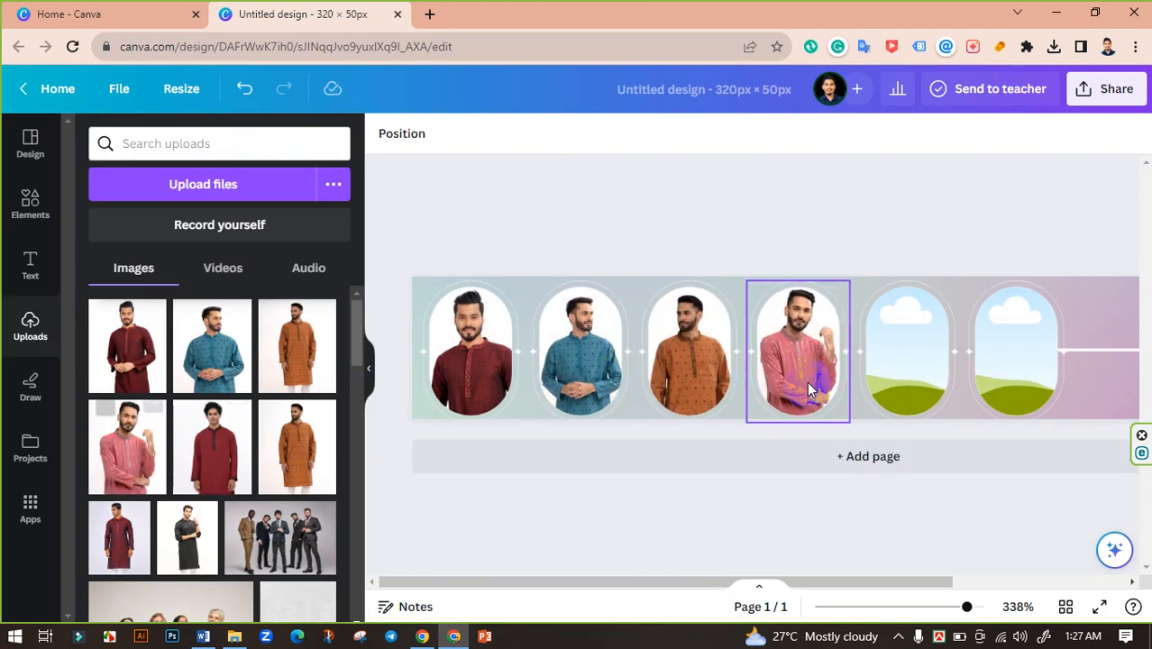
left_click_drag(230, 448, 924, 397)
double_click(923, 397)
left_click_drag(856, 415, 811, 451)
left_click_drag(904, 379, 921, 379)
left_click(825, 259)
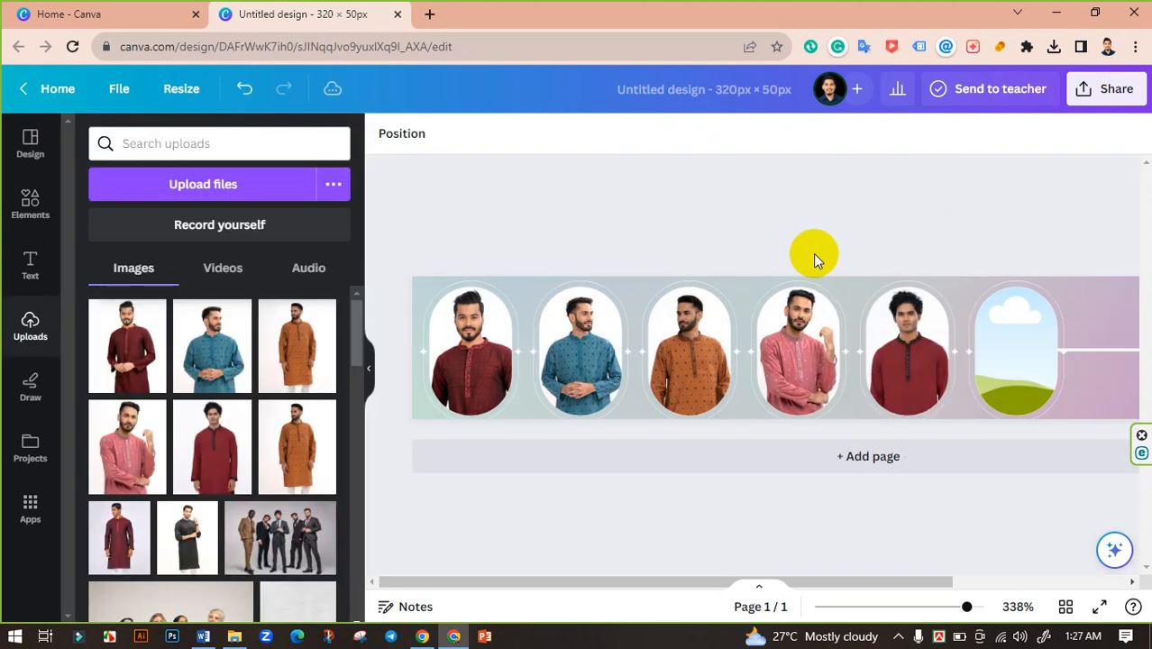
- Enlarge the fifth frame's photo a little more and recentre the man within the oval crop
left_click(865, 417)
double_click(865, 417)
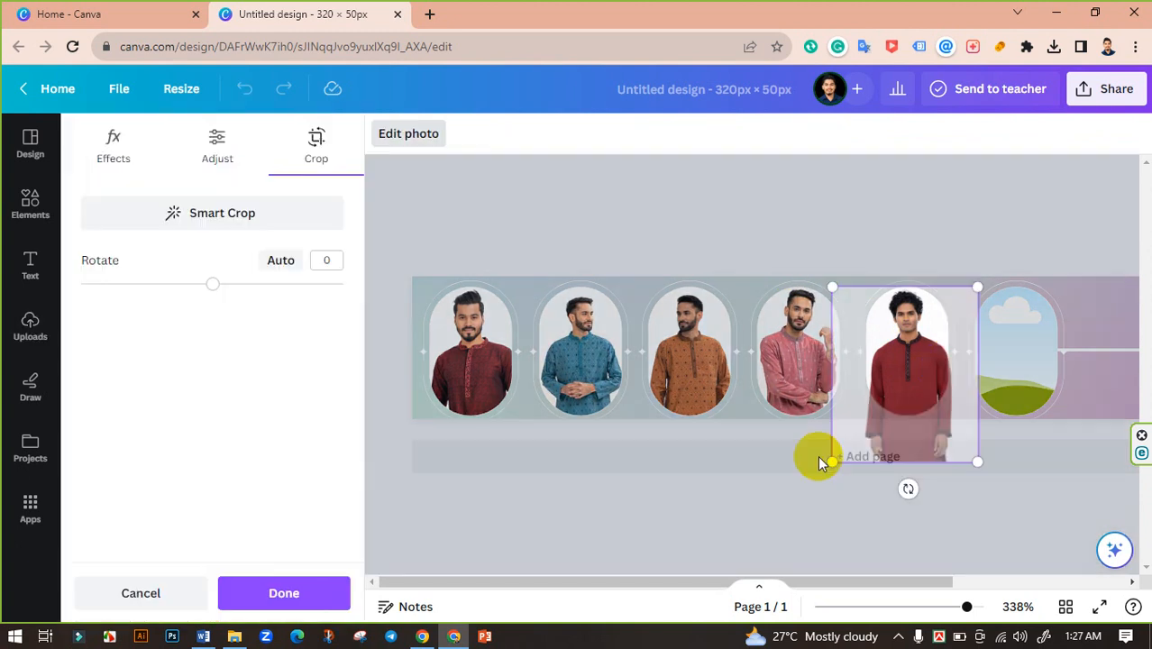
left_click_drag(832, 466, 818, 479)
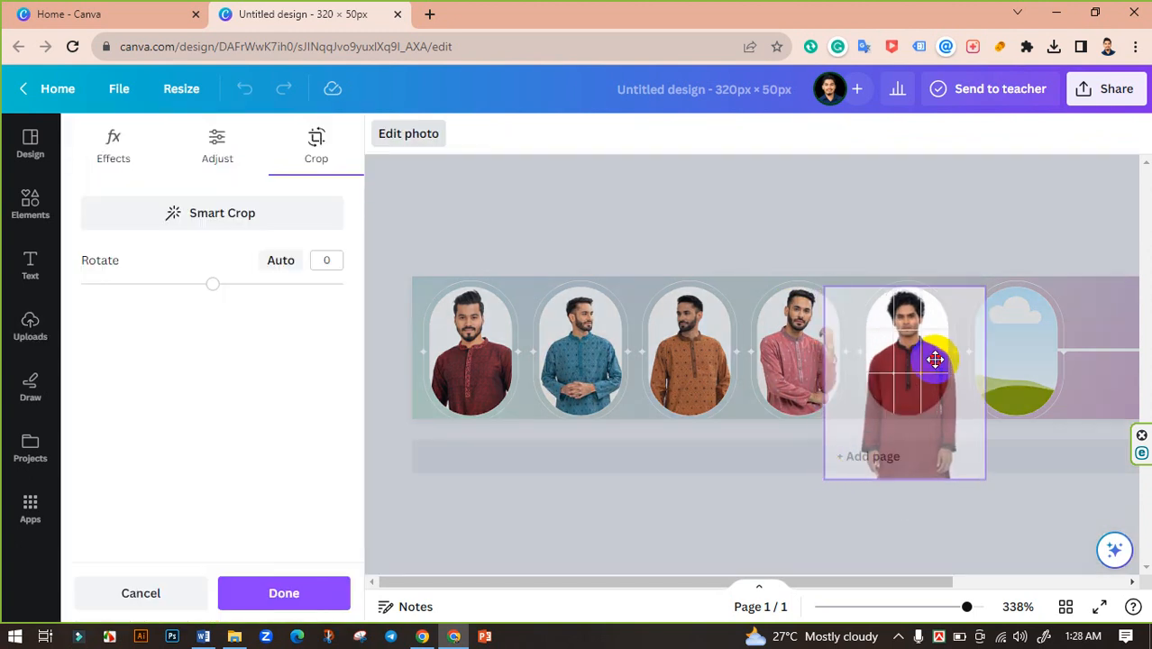
left_click(815, 251)
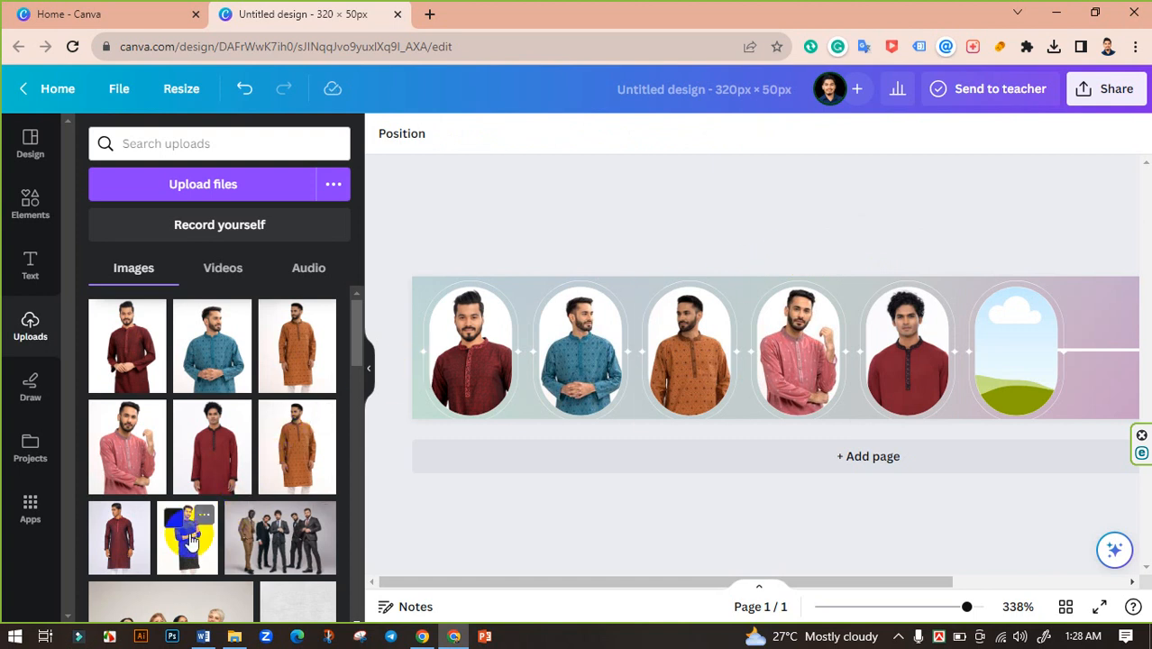
- Place the black outfit photo in the sixth frame, enlarging and repositioning it so the man's upper body fills the oval
left_click_drag(191, 541, 1000, 356)
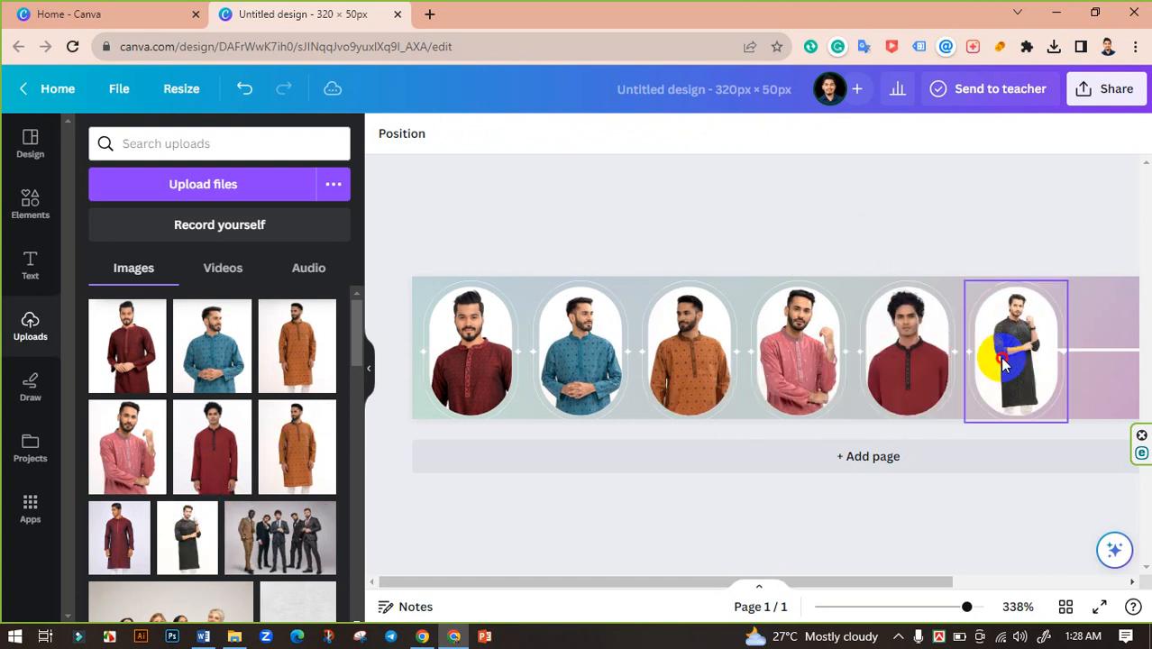
double_click(1000, 356)
left_click_drag(964, 417, 894, 496)
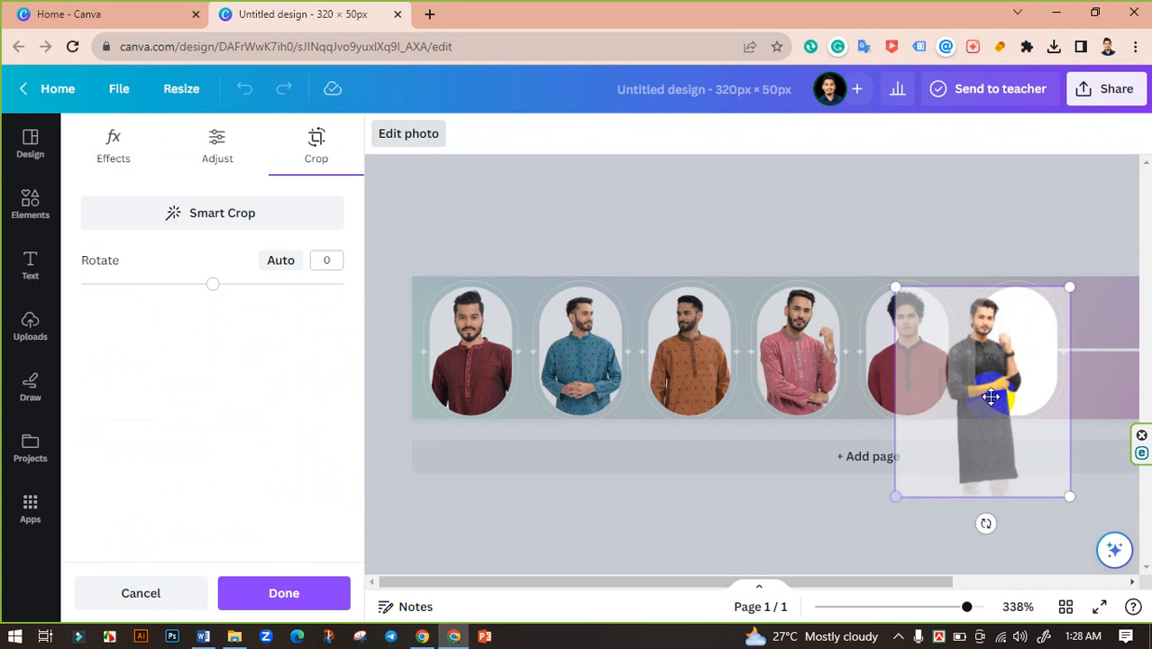
left_click_drag(990, 397, 1049, 369)
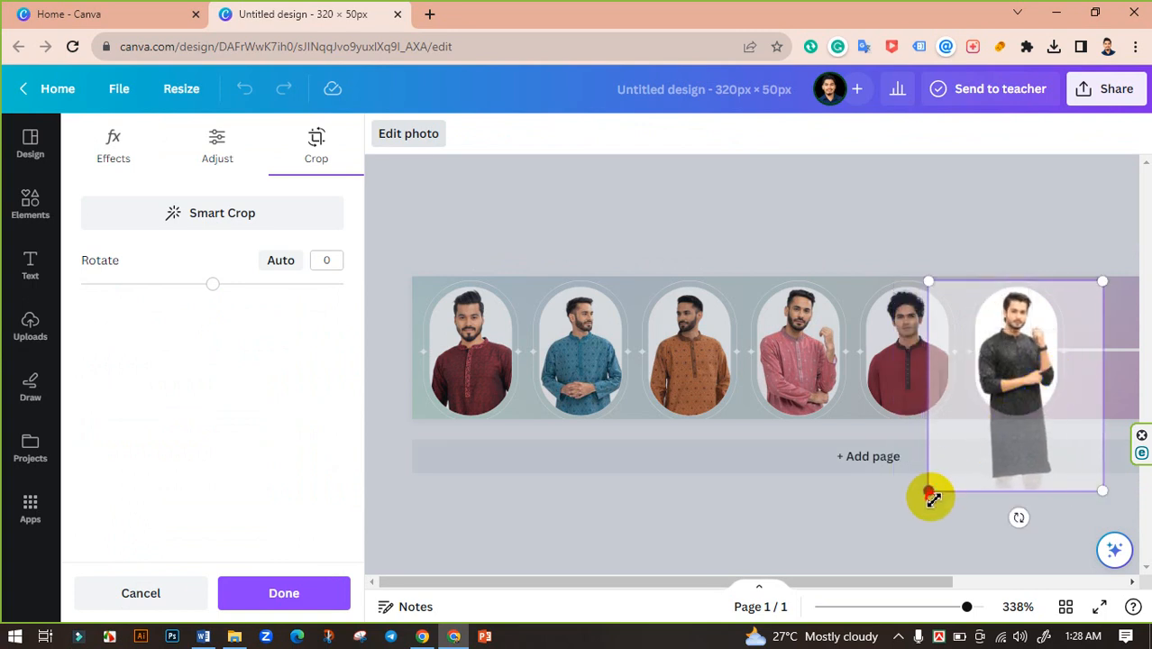
left_click_drag(934, 499, 926, 509)
left_click_drag(1040, 366, 1044, 363)
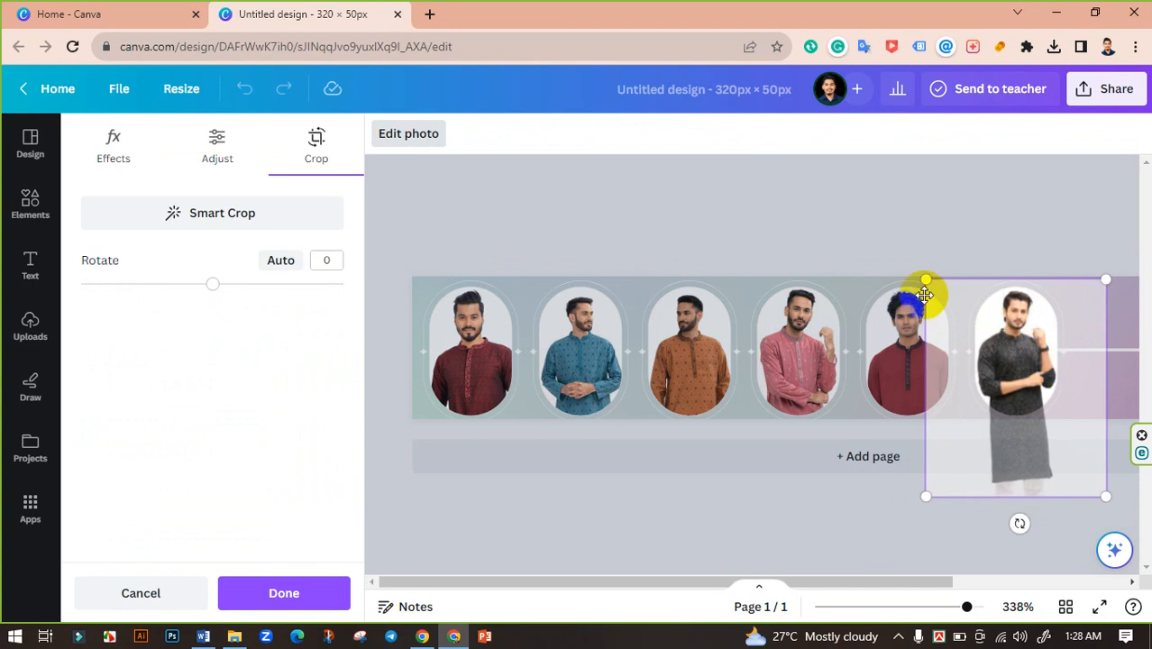
left_click(796, 246)
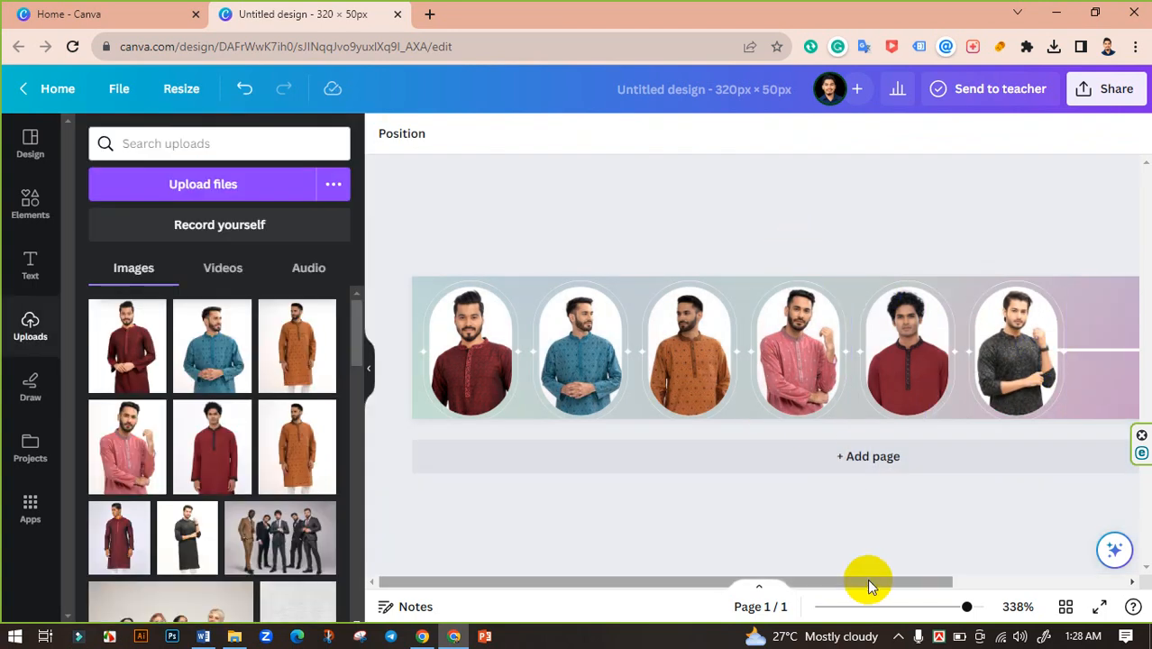
- Delete the sparkle graphic and the white horizontal line from the banner's right end
left_click_drag(869, 582, 1052, 568)
left_click(929, 346)
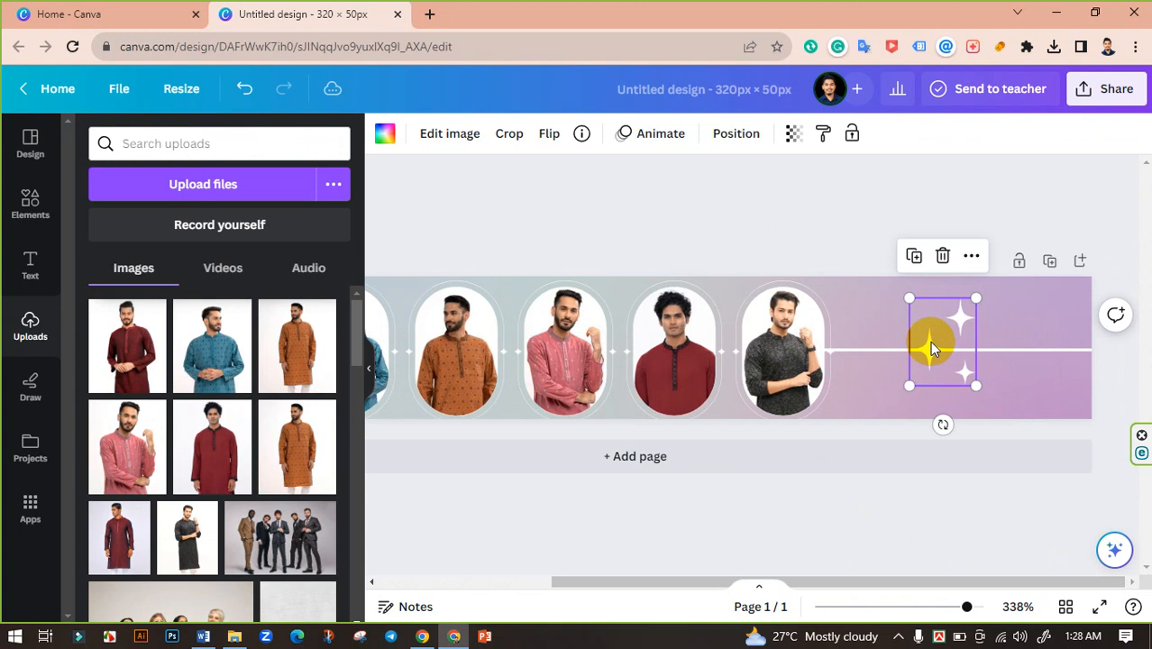
key("Delete")
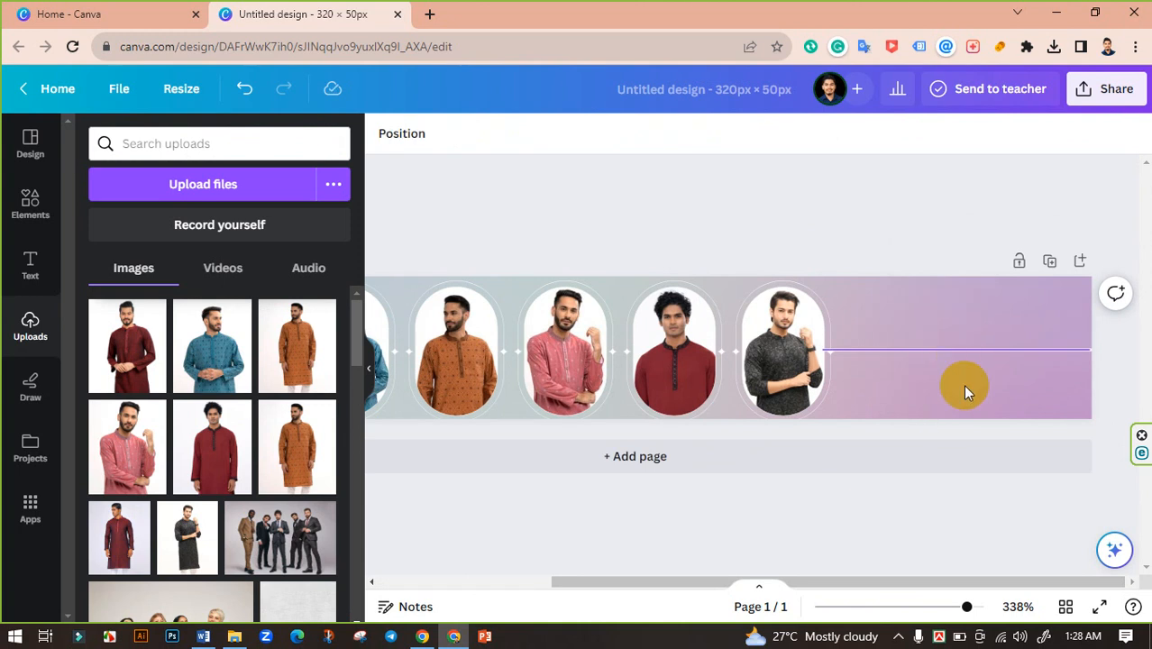
left_click(971, 353)
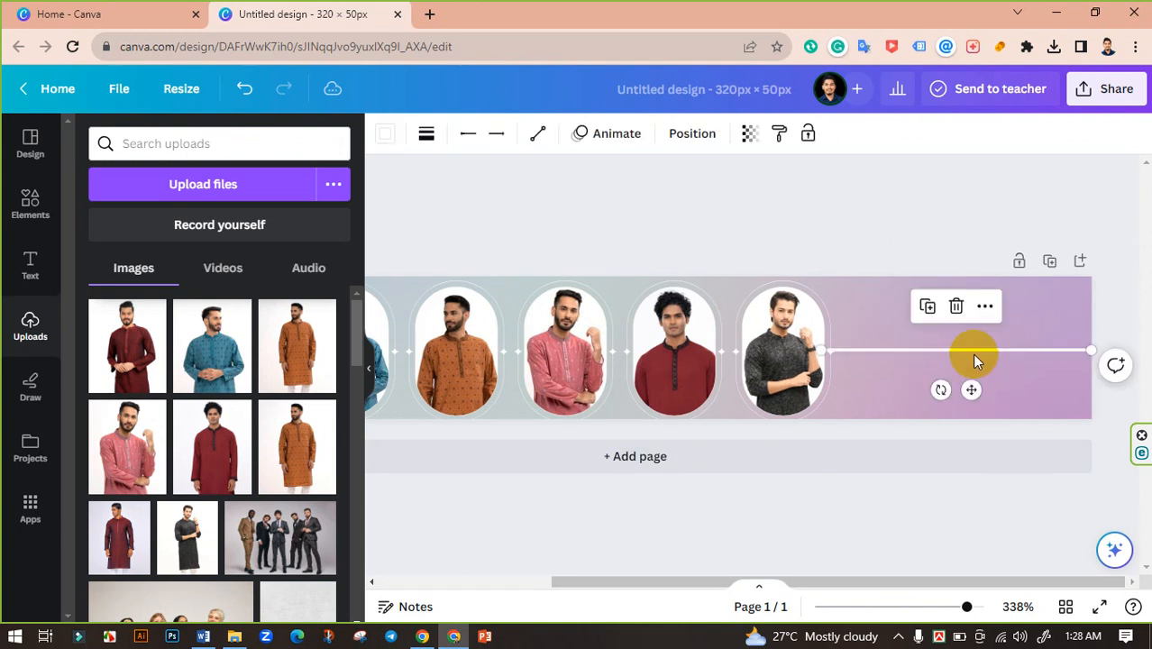
key("Delete")
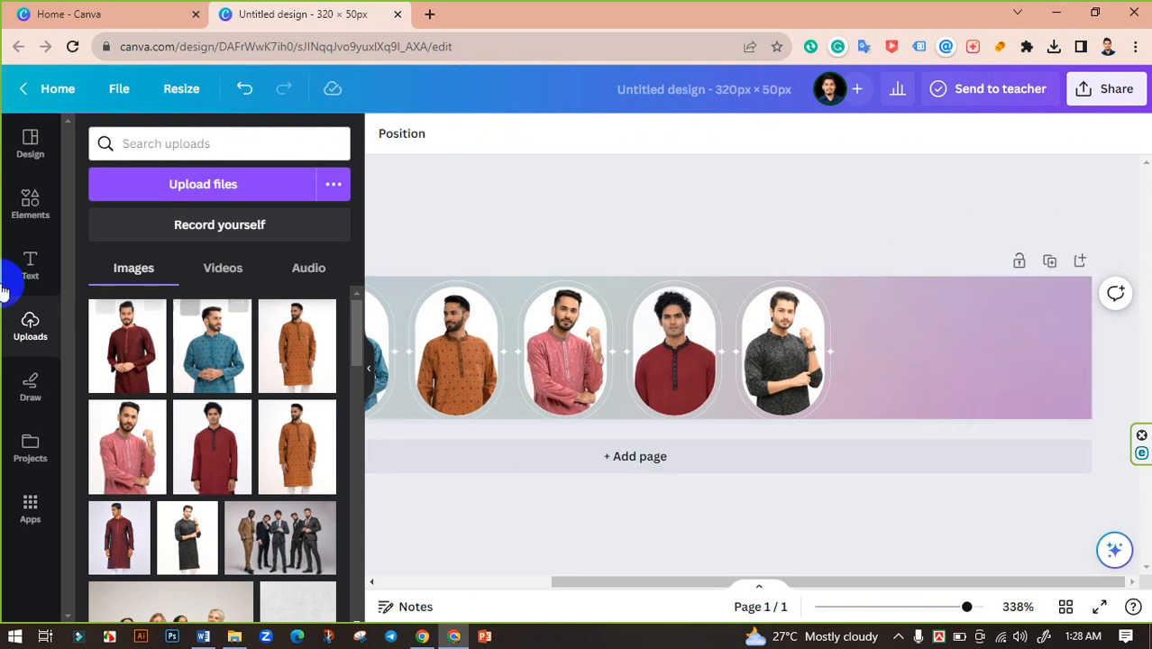
- Add a text box in the empty area right of the last portrait, set its font size to 6 and select its placeholder text
left_click(31, 267)
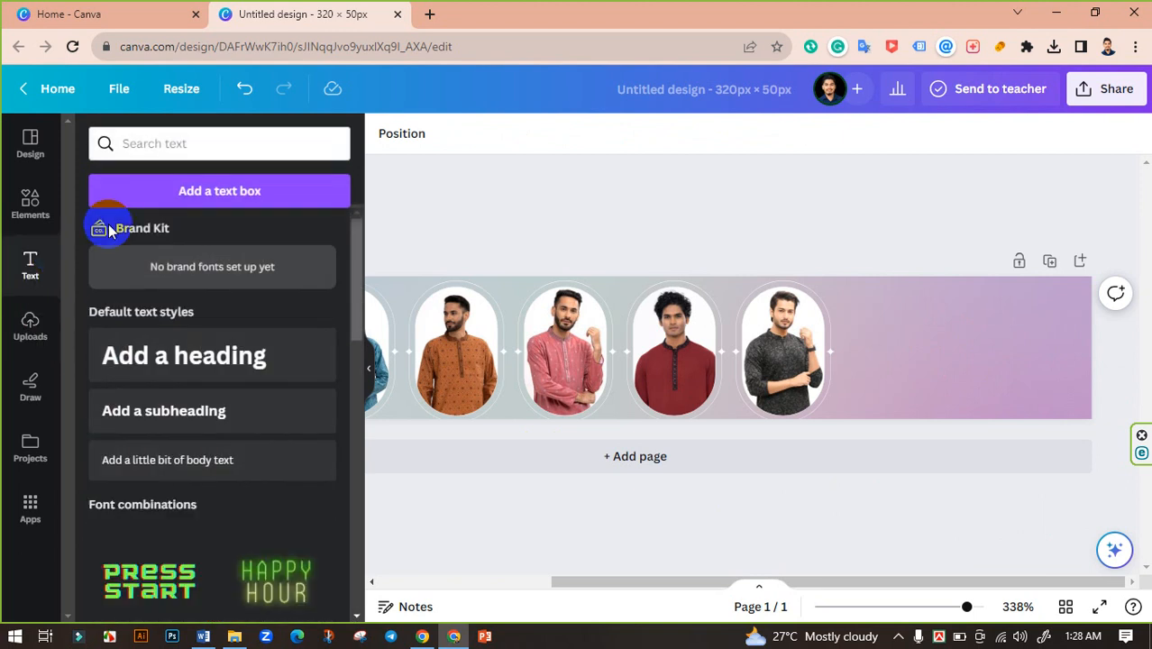
left_click(240, 216)
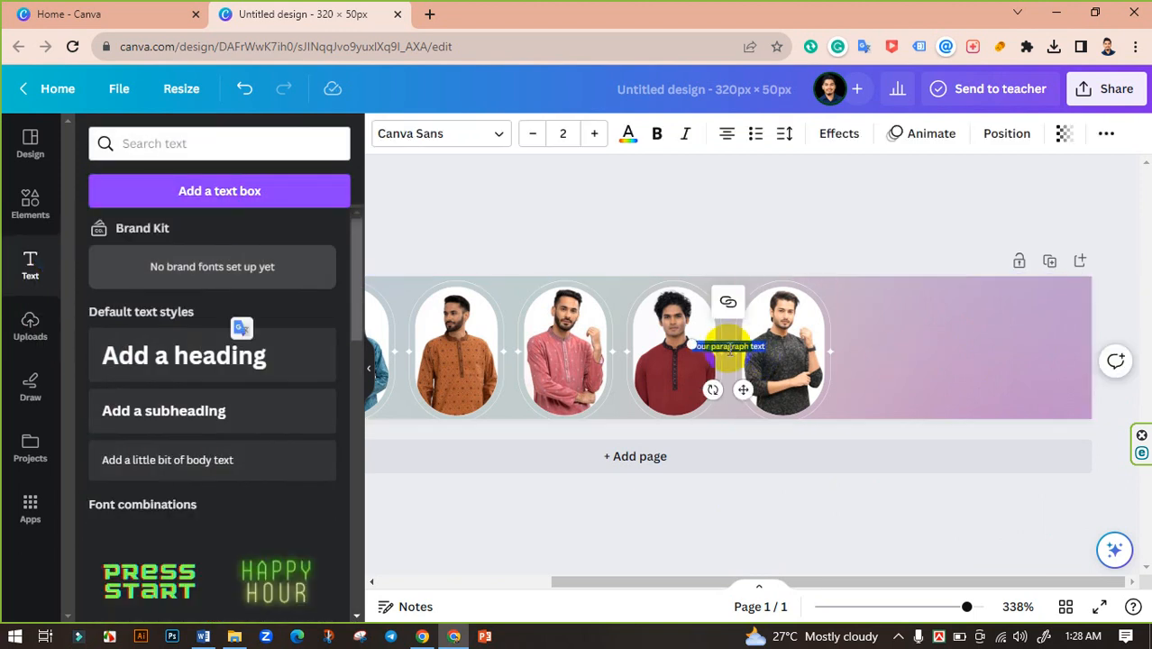
left_click_drag(741, 389, 942, 323)
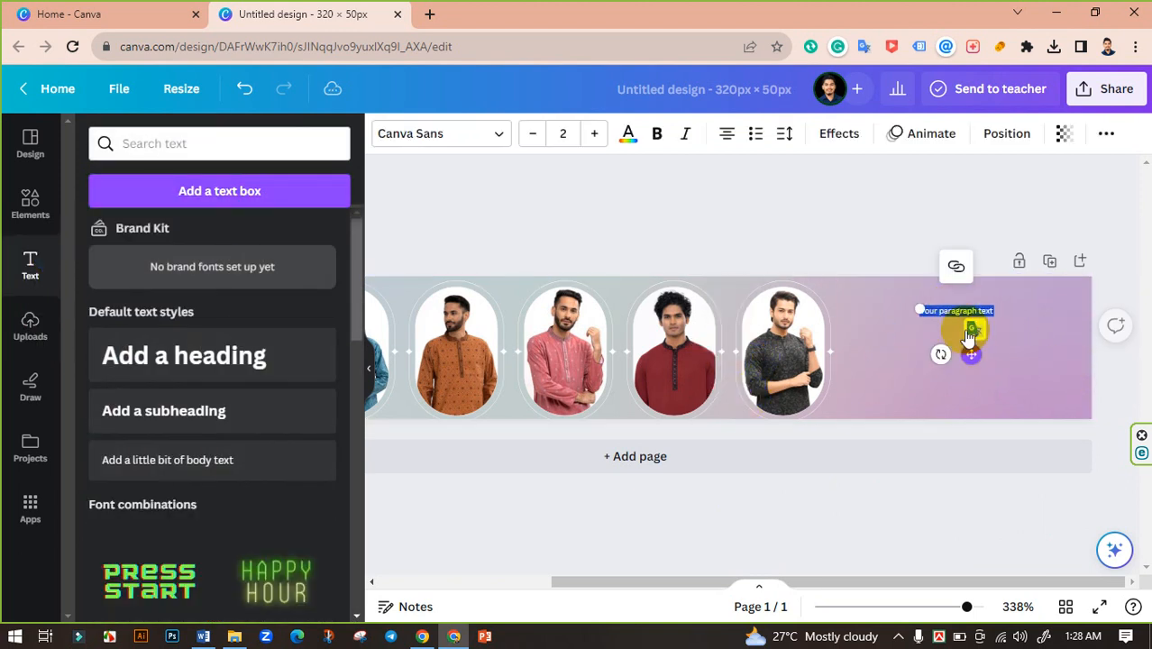
left_click(594, 133)
left_click(594, 133)
left_click(594, 134)
left_click(594, 134)
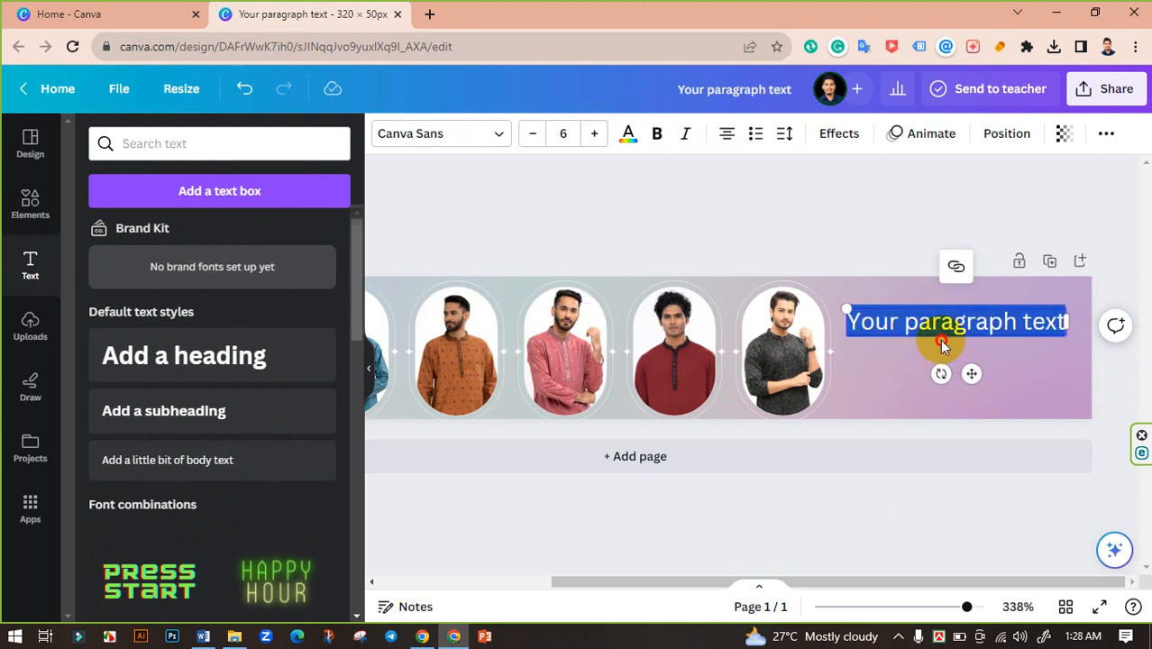
left_click(942, 343)
double_click(919, 325)
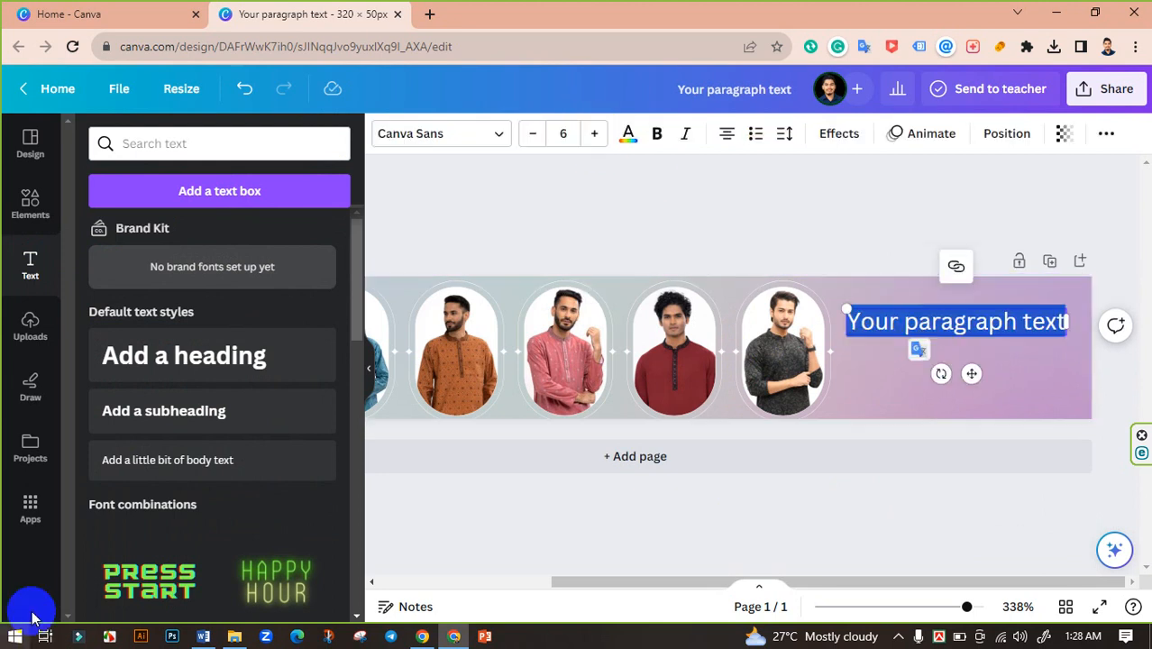
- Enter "Men's Summer" in the text box and place a copy directly below it that reads "Fashion"
type("Men's Summer")
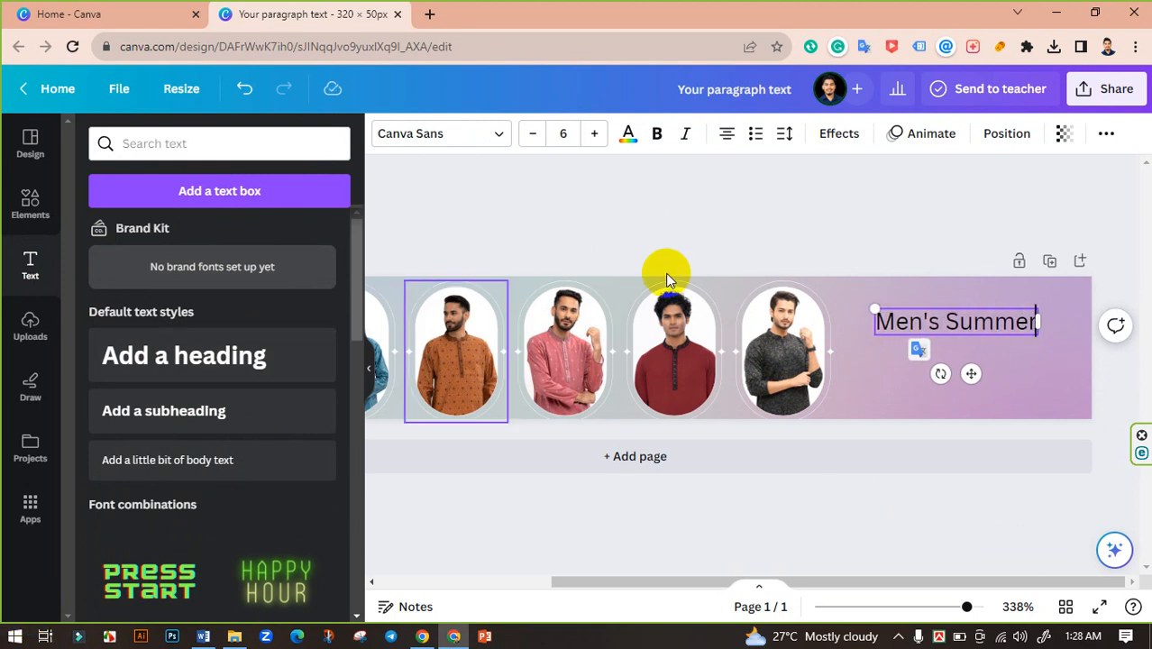
left_click(717, 236)
left_click(989, 325)
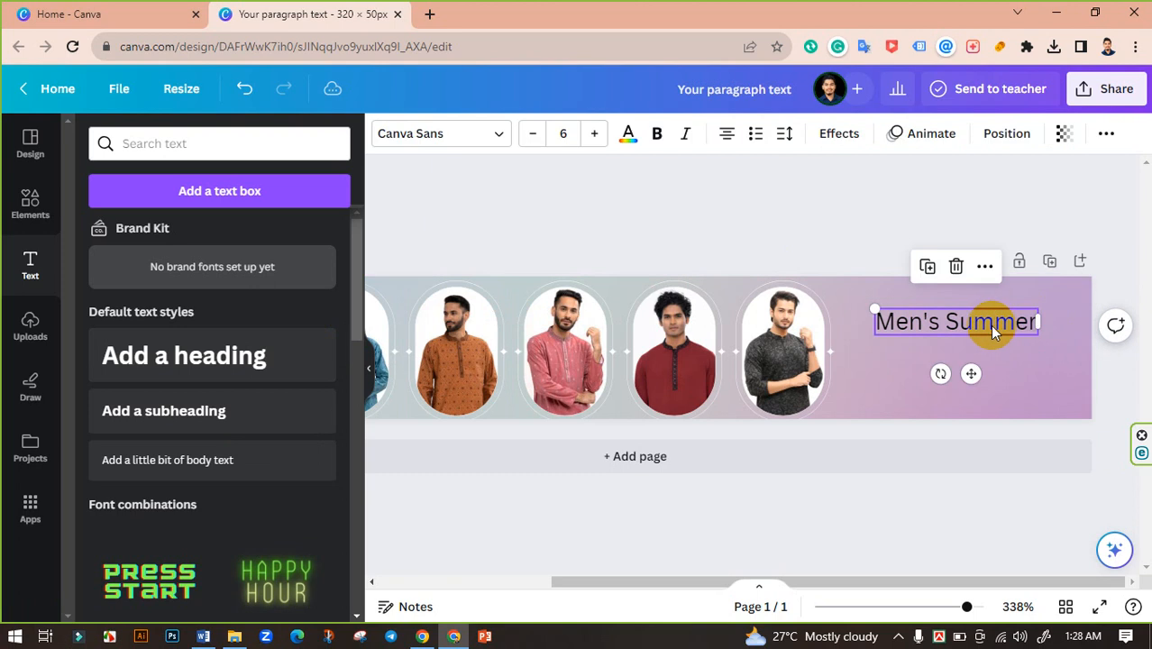
left_click_drag(989, 323, 1002, 346)
double_click(977, 350)
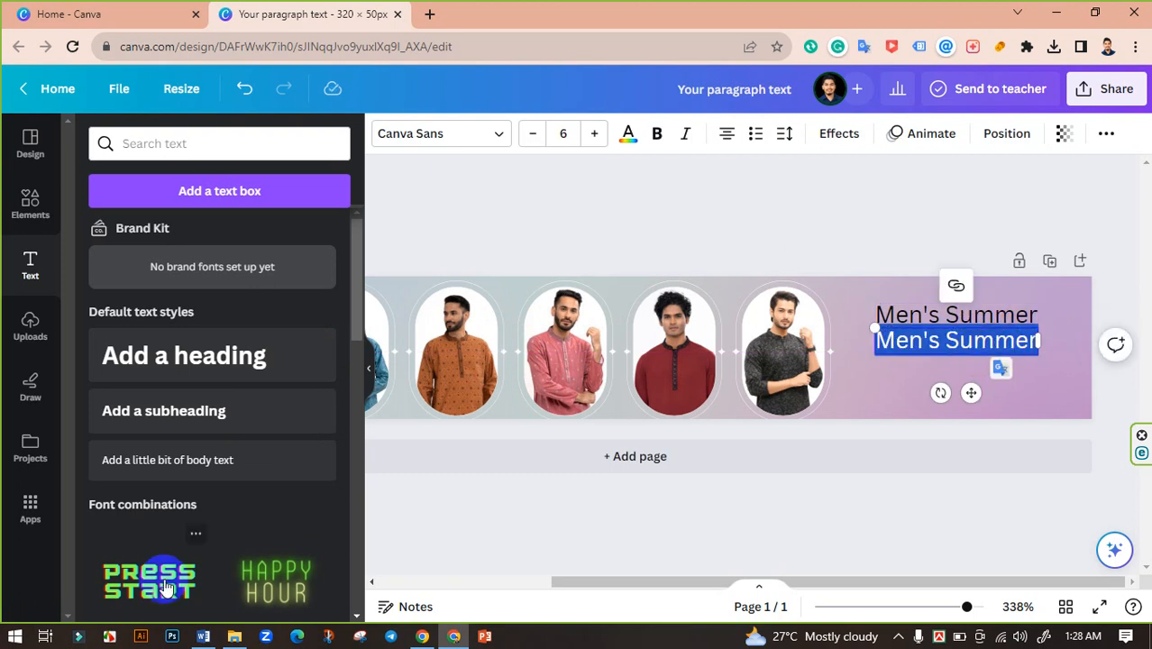
type("Fashion")
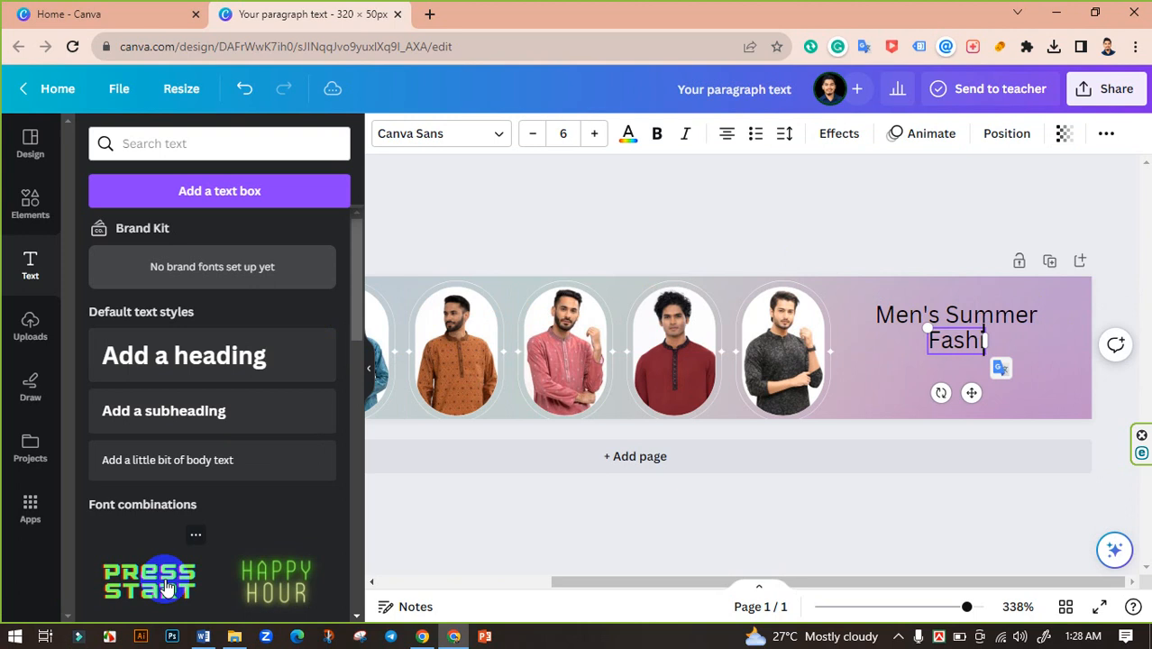
- Set the font of the word "Fashion" to Anton
double_click(946, 339)
left_click(470, 139)
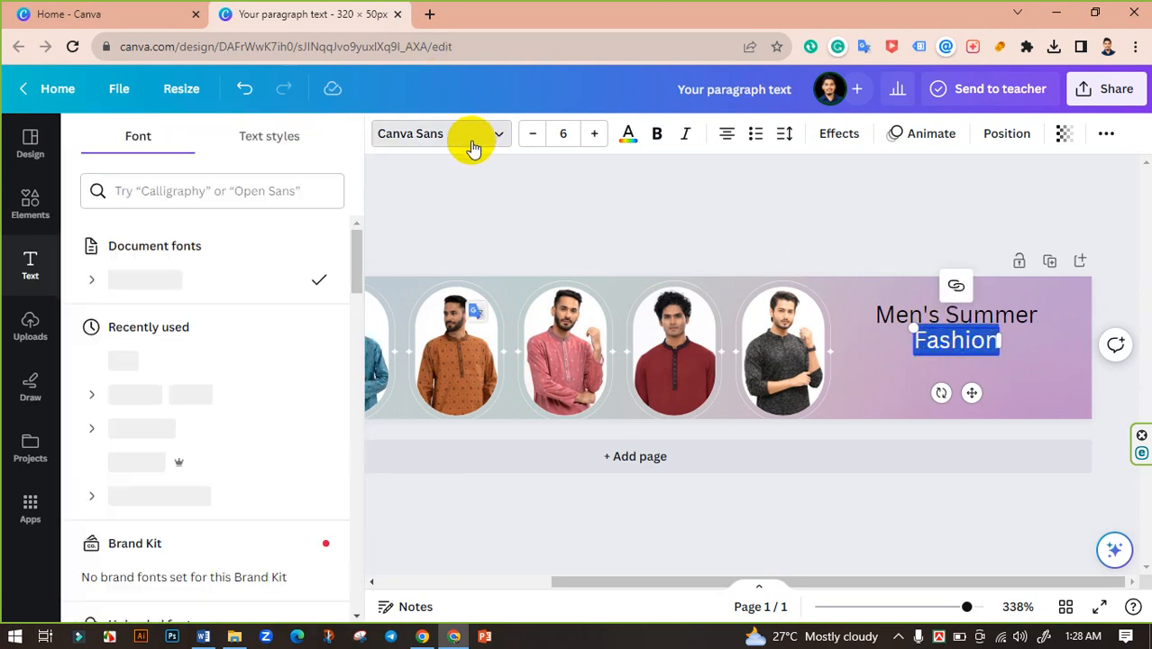
left_click(149, 358)
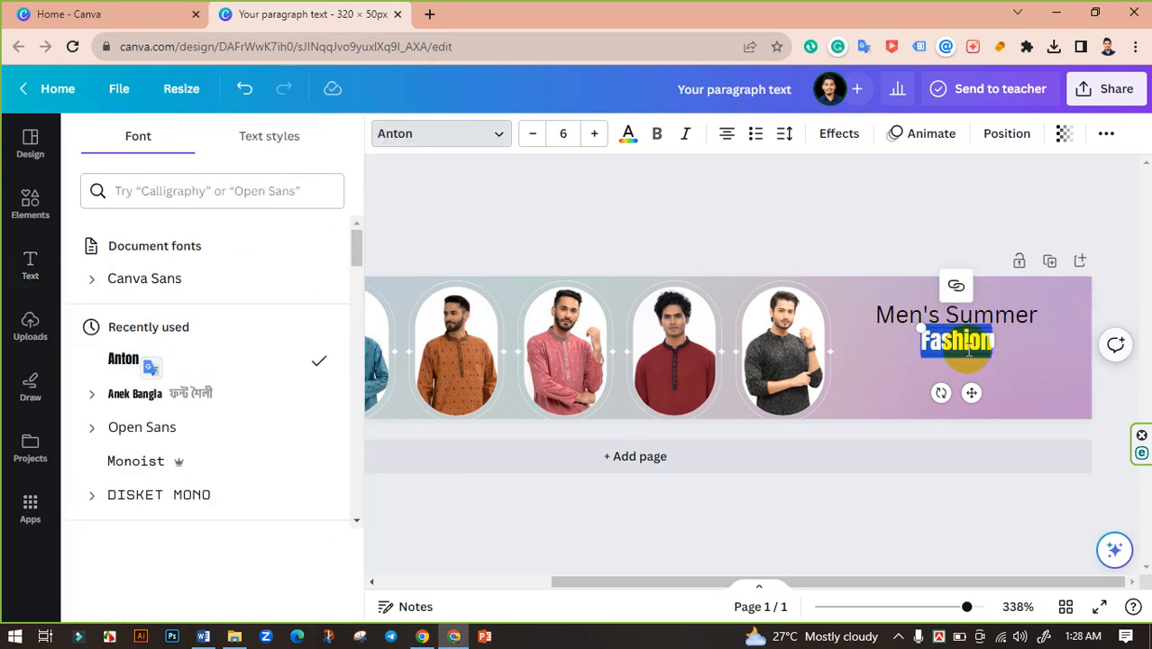
left_click(818, 219)
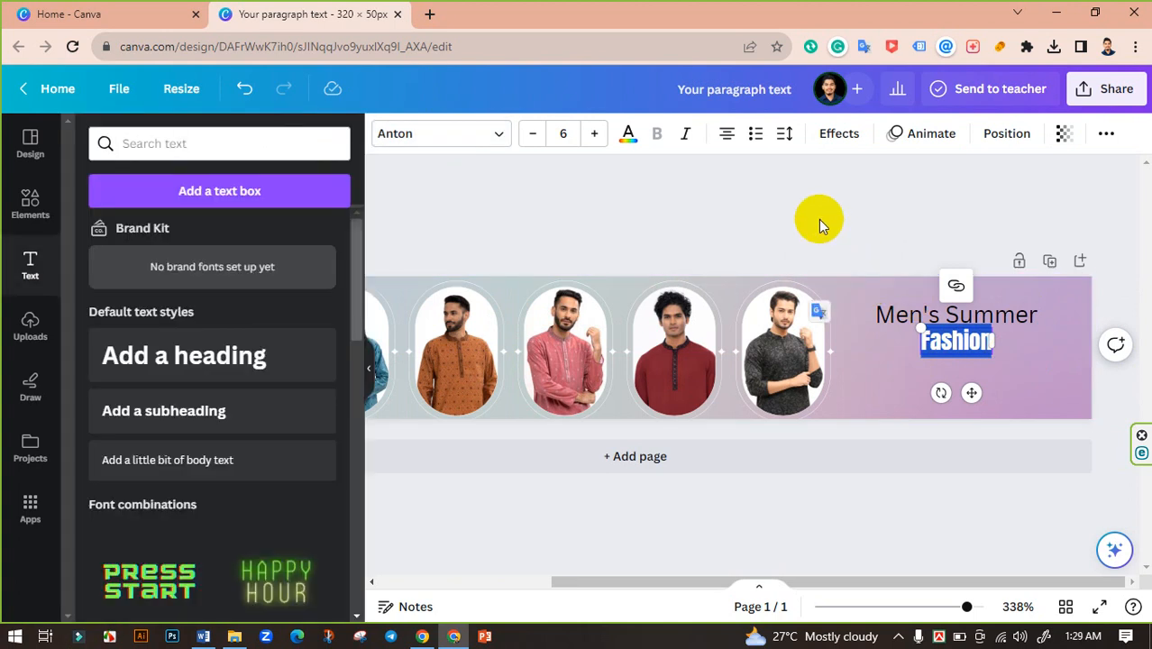
- Enlarge "Fashion" to about size 13.3 and "Men's Summer" to about size 7.2, keeping them stacked and centred
left_click(961, 337)
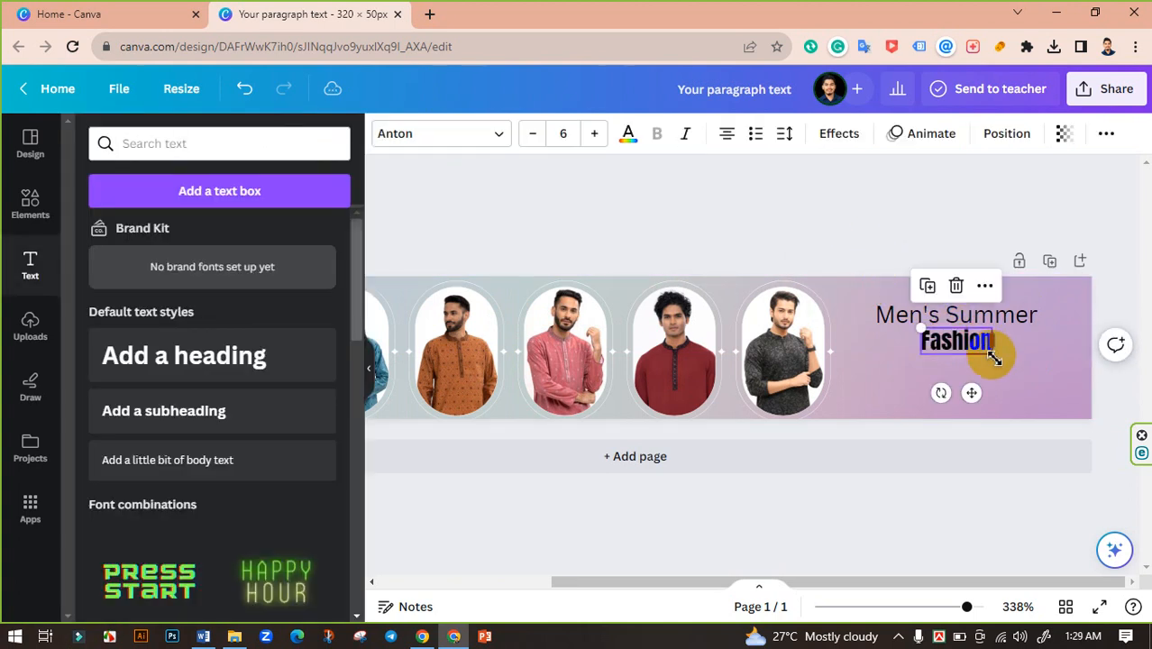
left_click_drag(1007, 373, 973, 346)
left_click(982, 318)
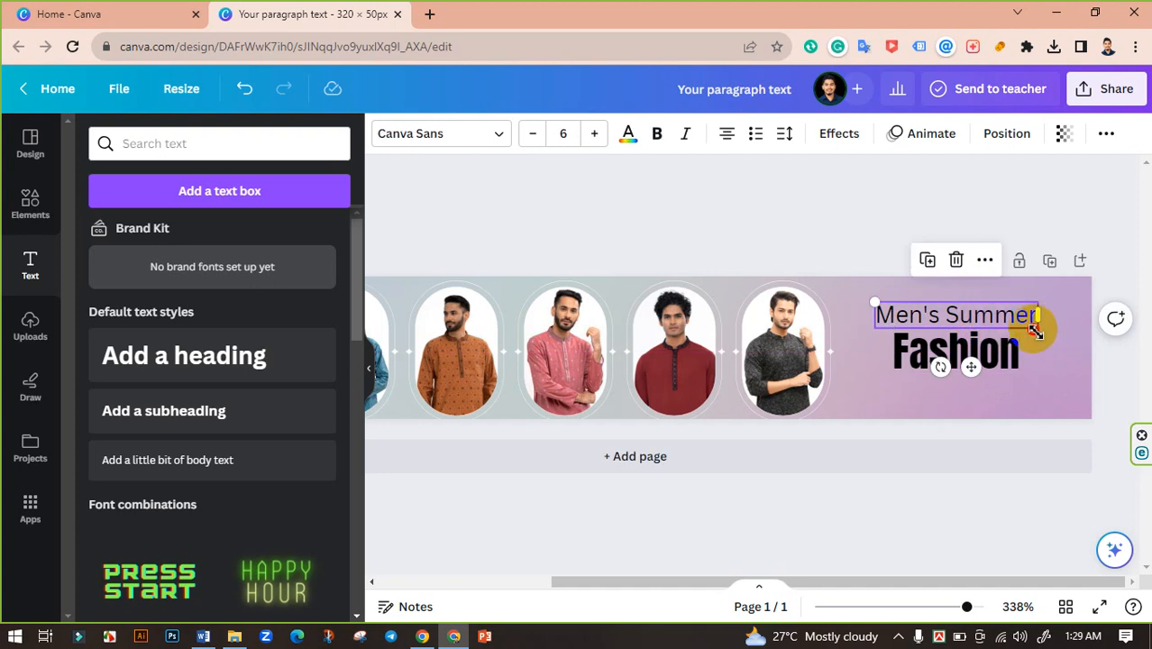
left_click_drag(1034, 331, 1037, 383)
left_click(1021, 363)
left_click(856, 231)
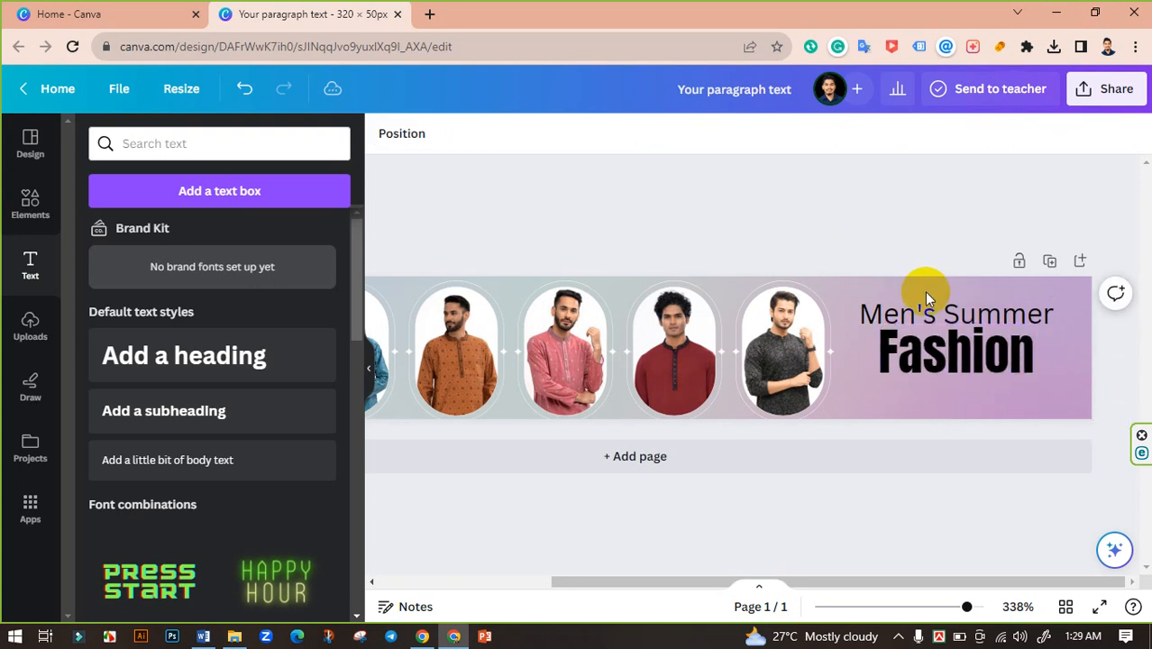
- Select both text lines together and move them slightly up to free space beneath "Fashion"
left_click(974, 325)
left_click(974, 324, "shift")
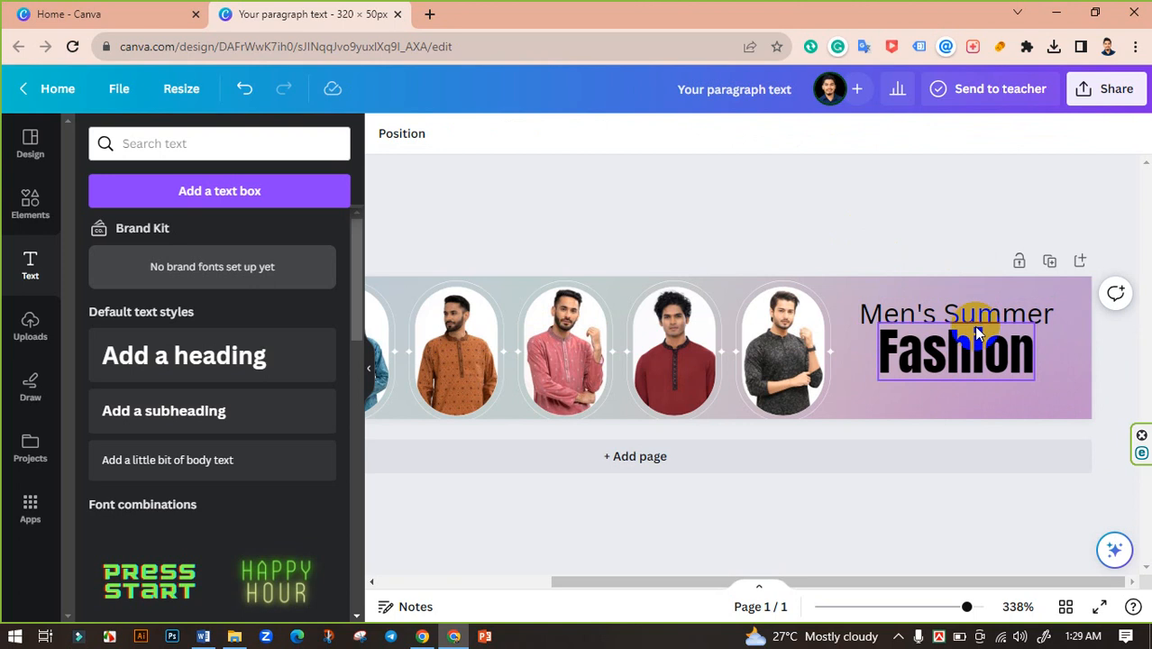
left_click(973, 326)
left_click(970, 308, "shift")
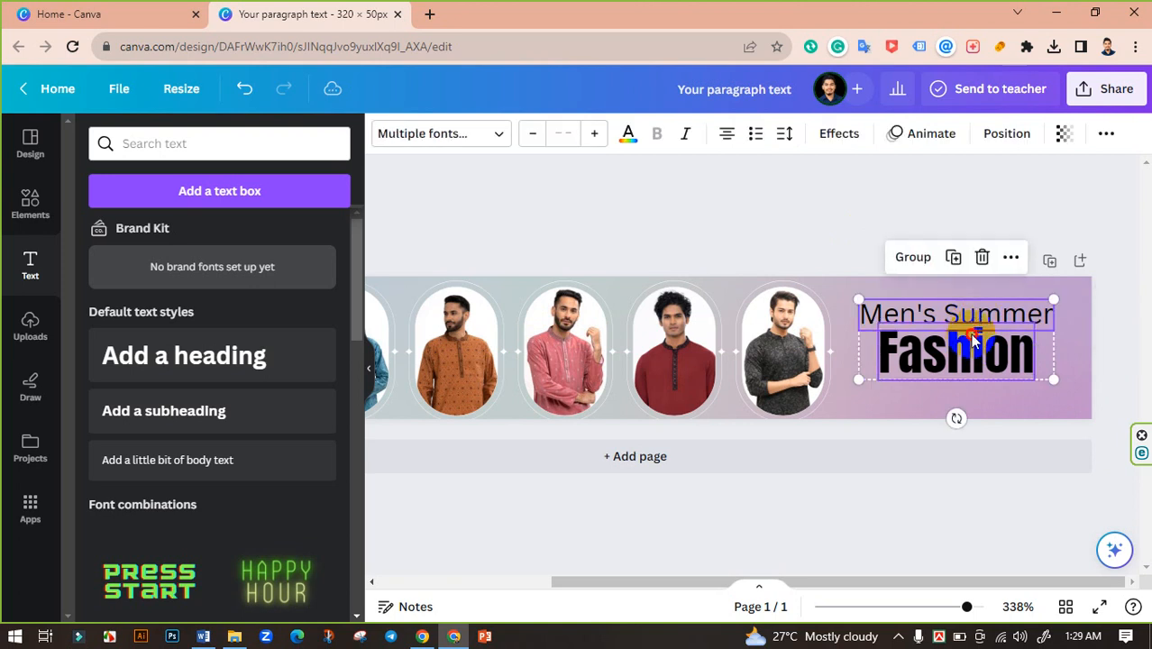
left_click_drag(973, 338, 973, 332)
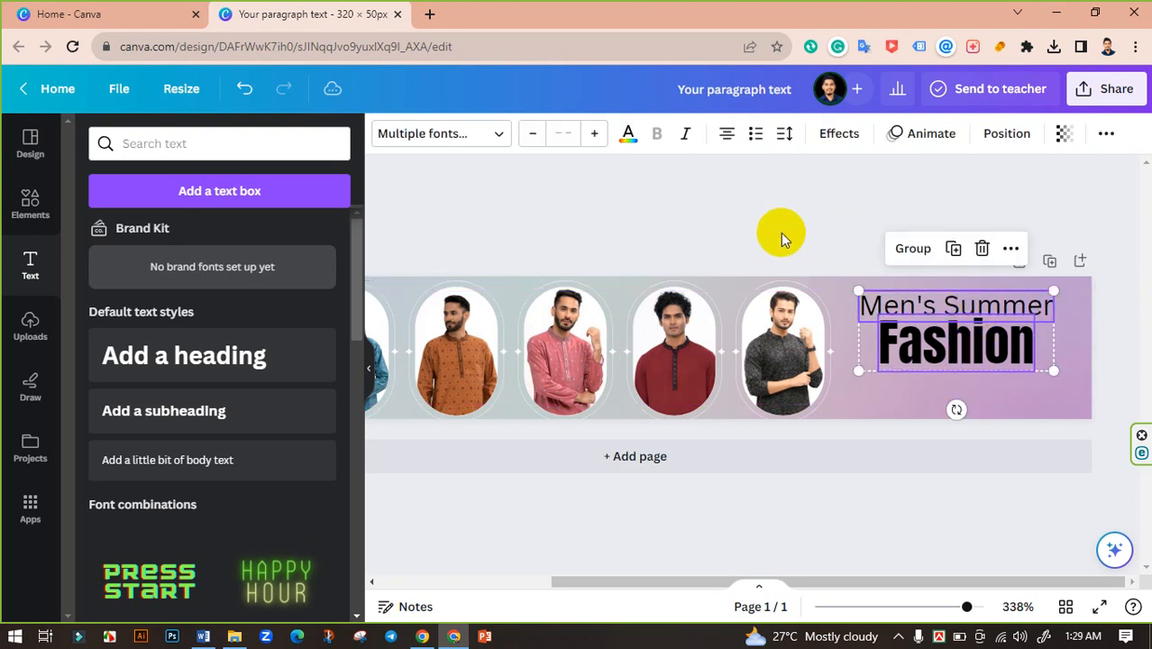
left_click(779, 234)
- Search the elements for "order now" and show all matching graphics
left_click(29, 201)
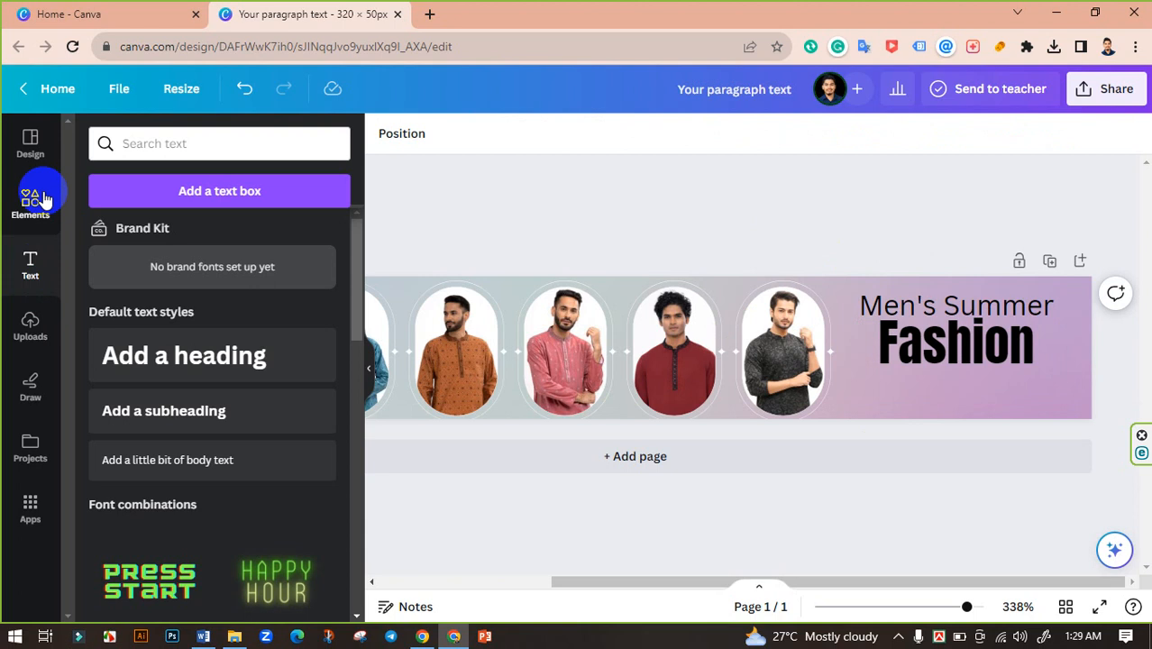
left_click(221, 147)
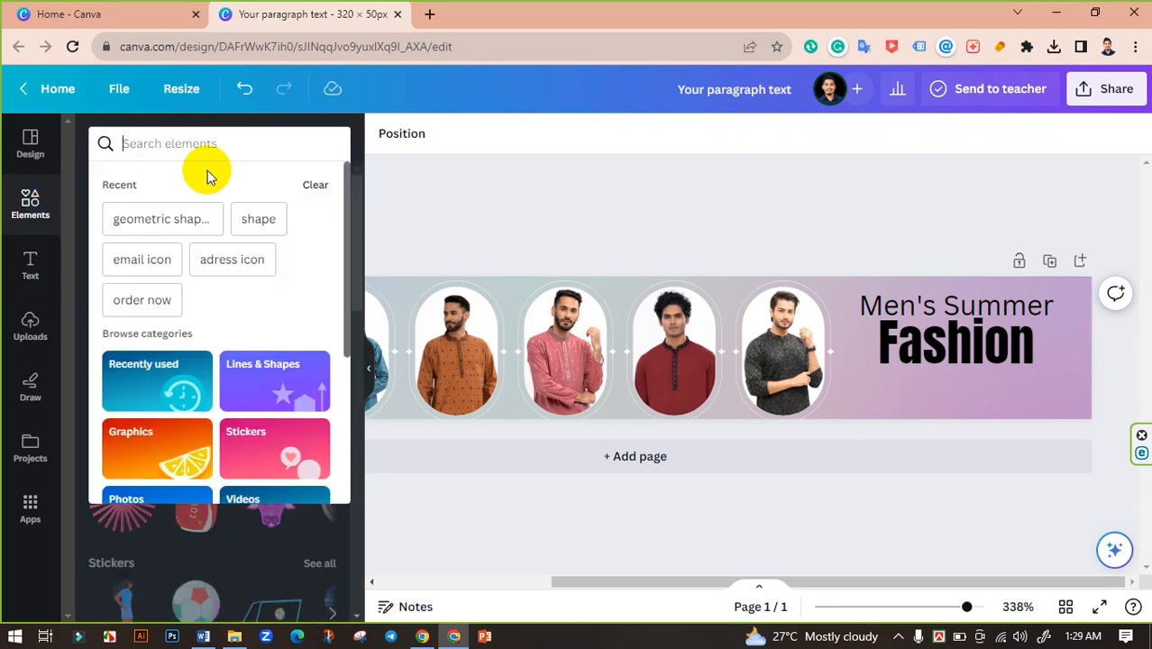
type("order now")
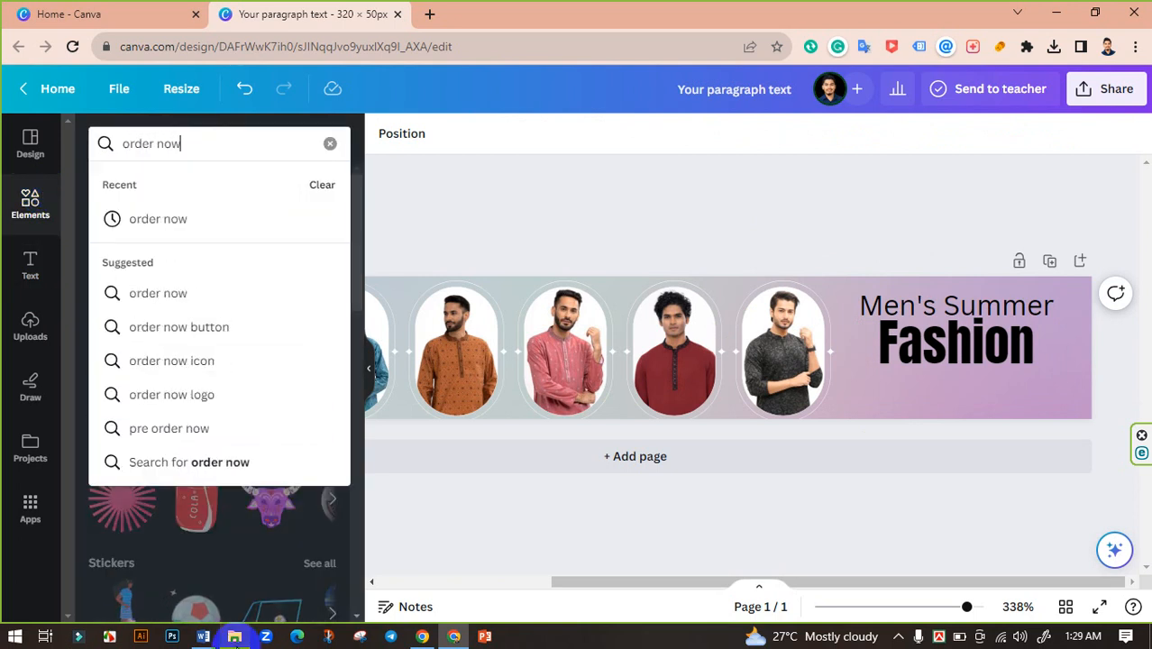
key("Return")
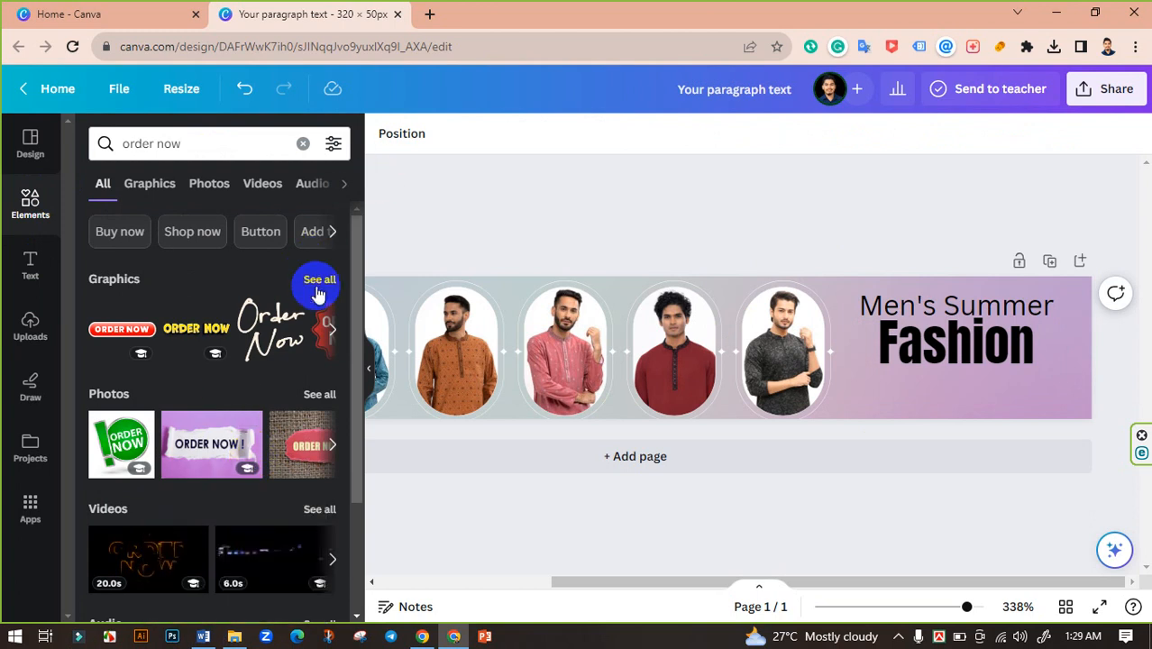
left_click(317, 286)
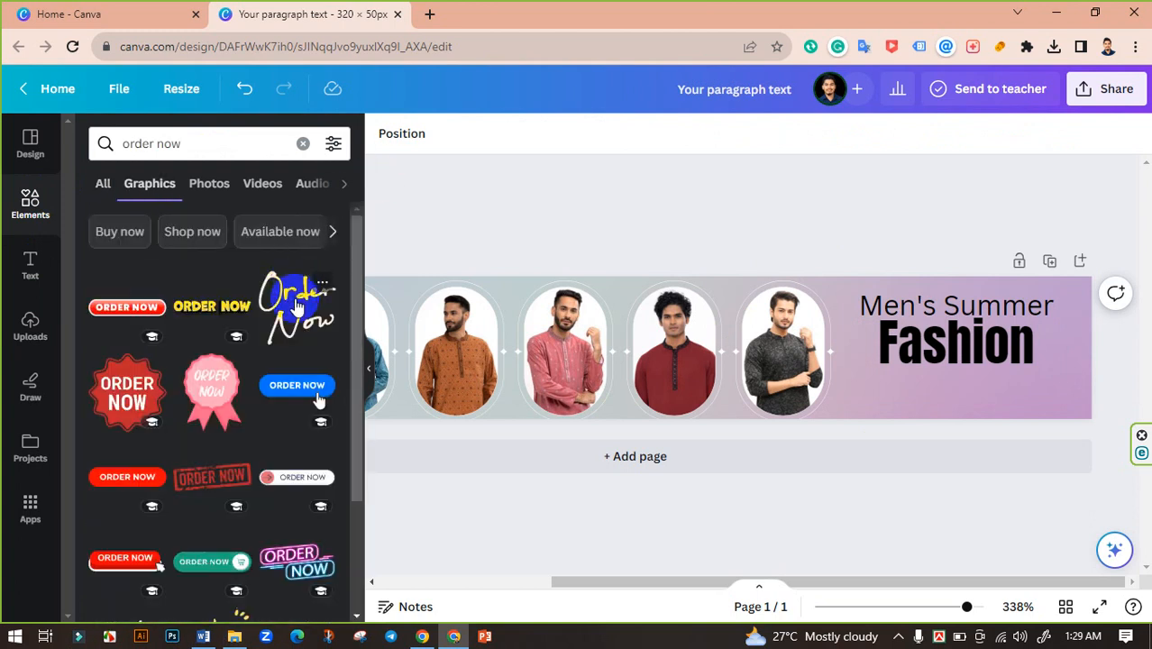
- Add the blue ORDER NOW button graphic with the hand pointer and place it centred below "Fashion"
left_click(288, 396)
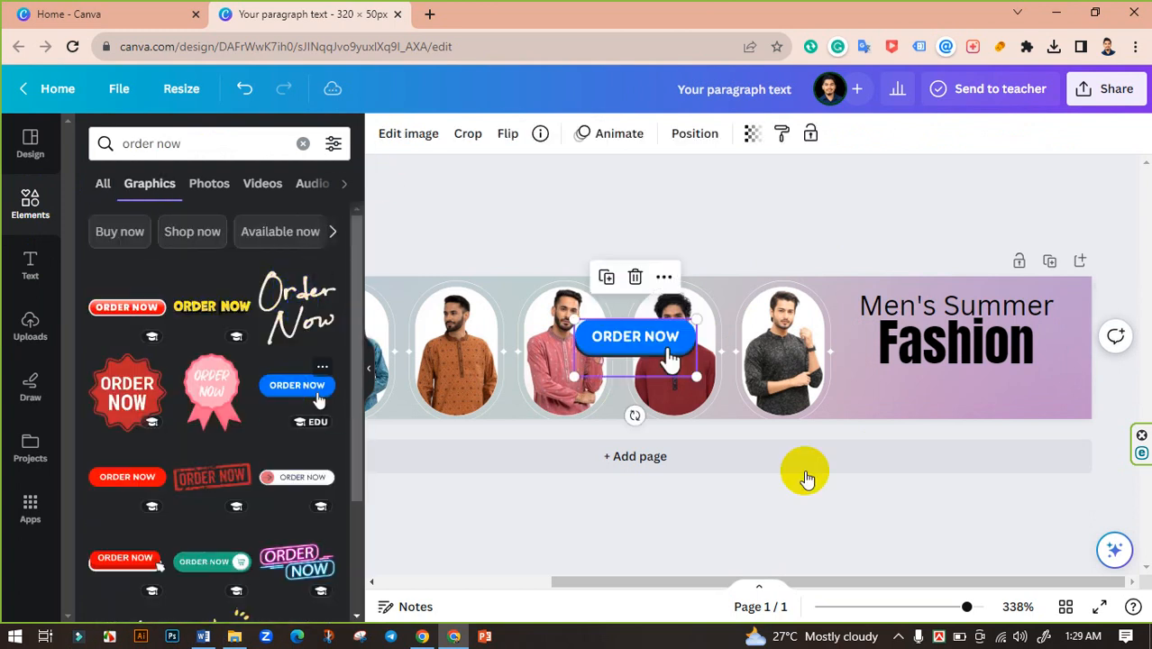
left_click_drag(675, 358, 971, 389)
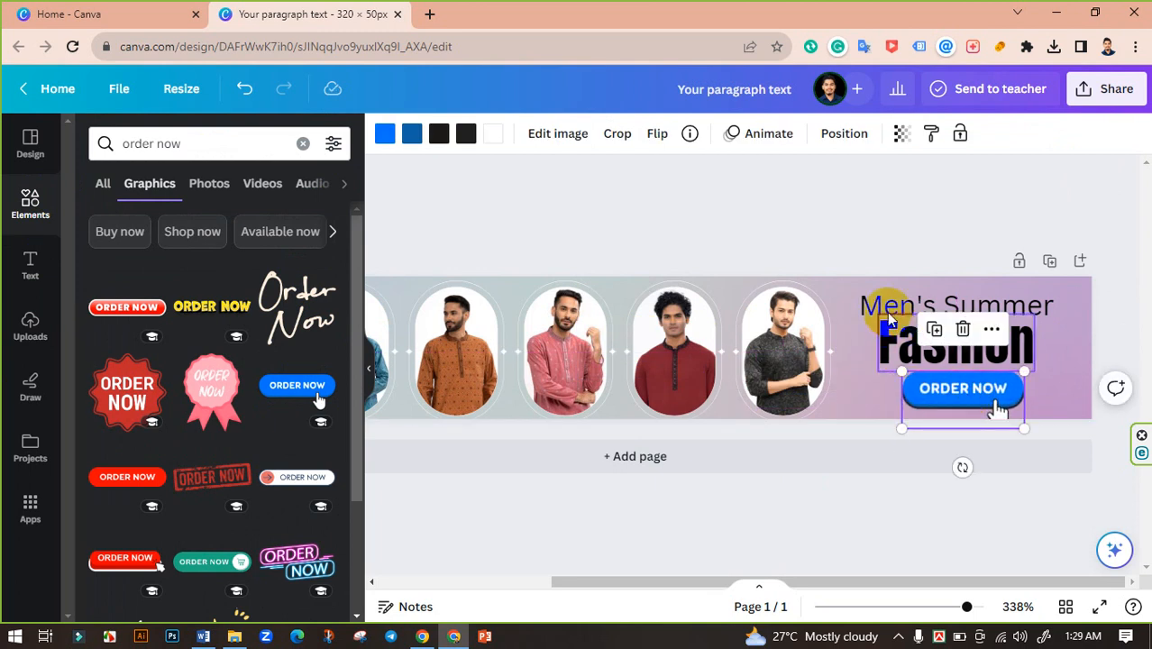
left_click(964, 392)
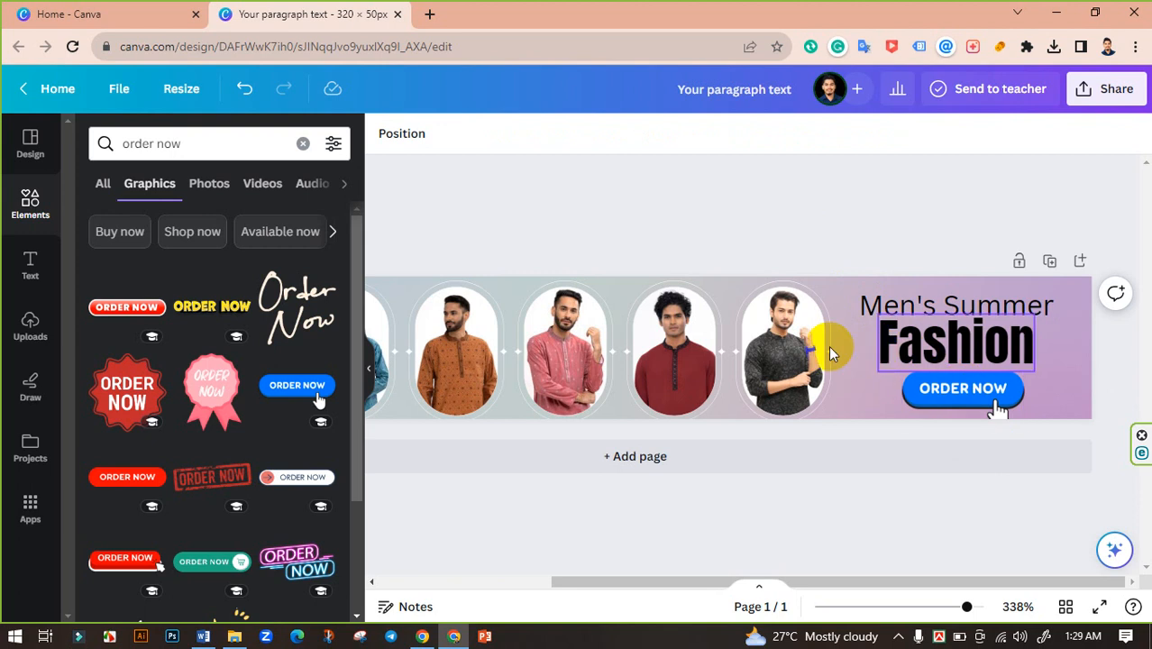
- Recolour the banner's gradient background with the light tan swatch taken from the maroon outfit photo's colours
left_click(856, 378)
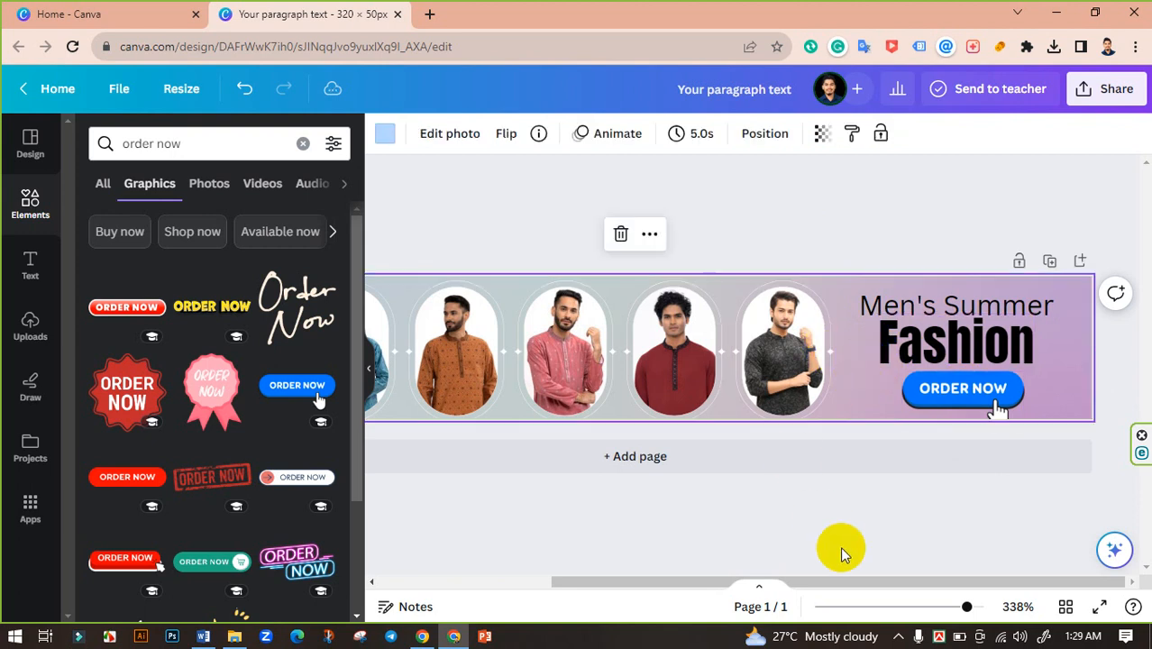
left_click_drag(955, 607, 945, 608)
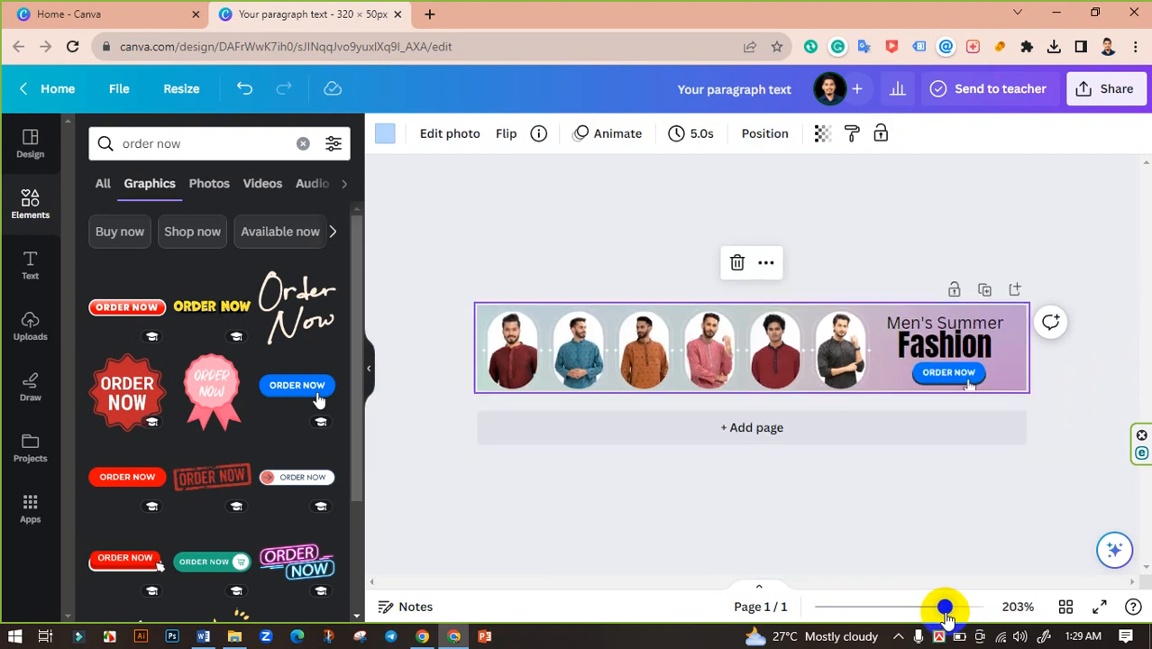
left_click(386, 137)
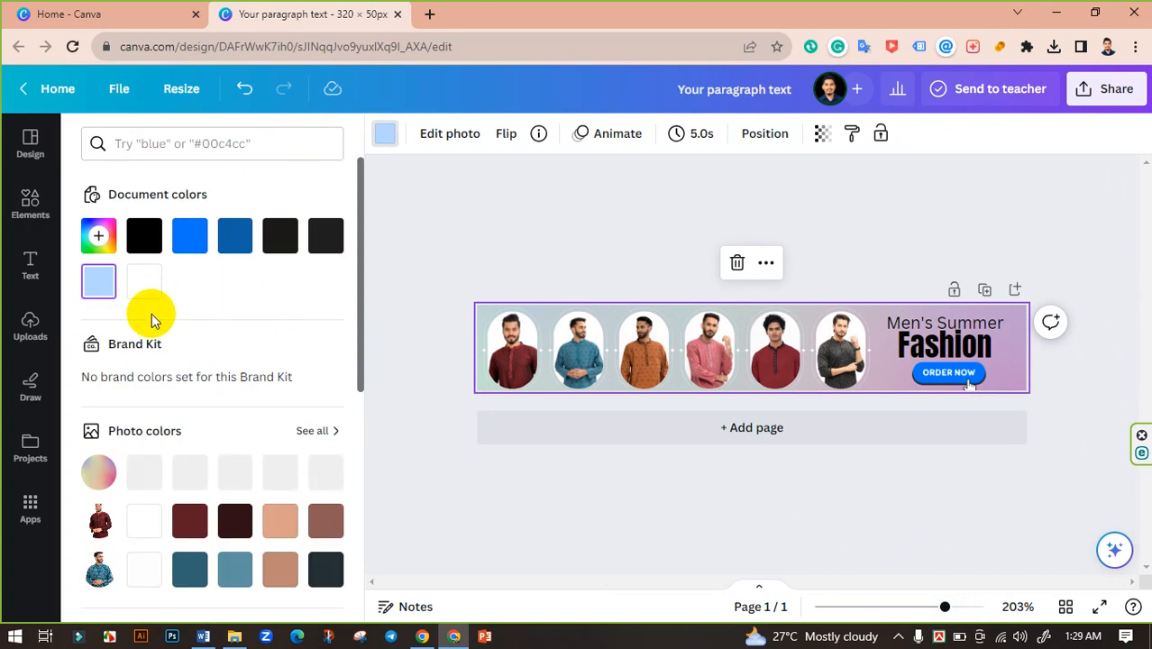
scroll(252, 459, "down", 2)
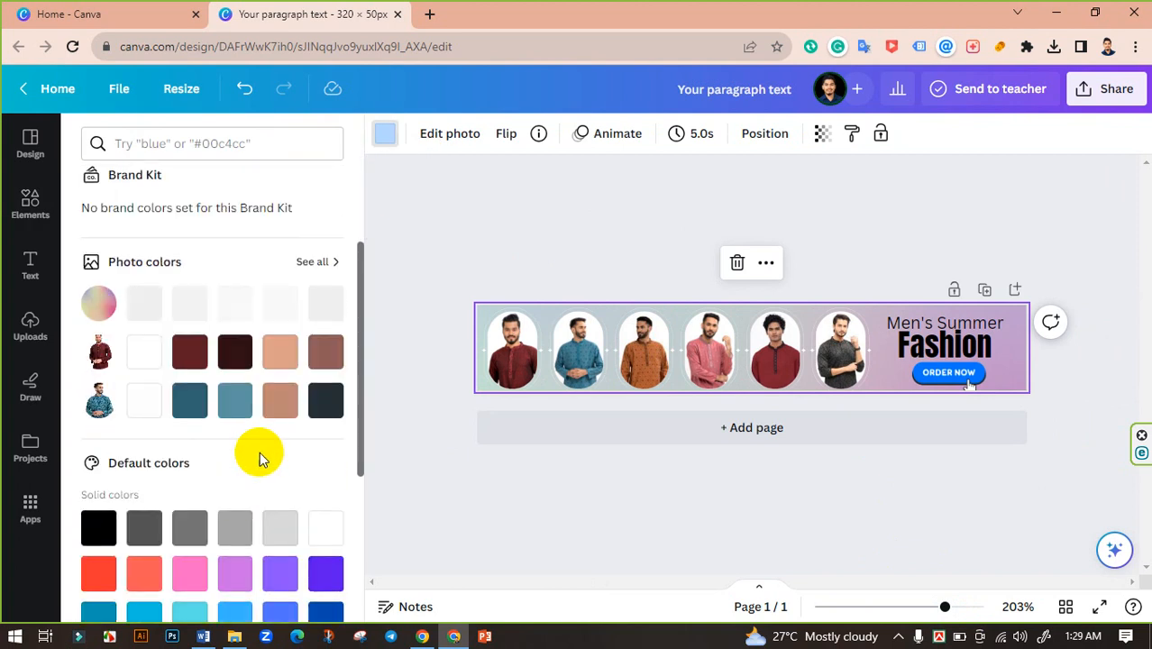
left_click(281, 351)
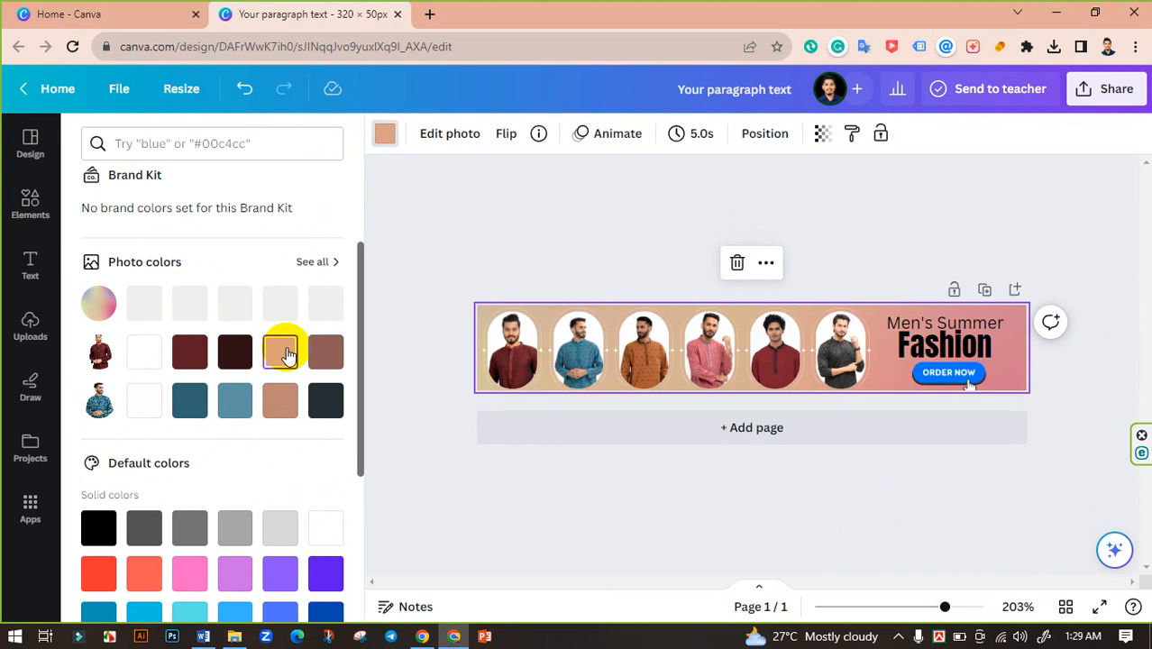
left_click(877, 505)
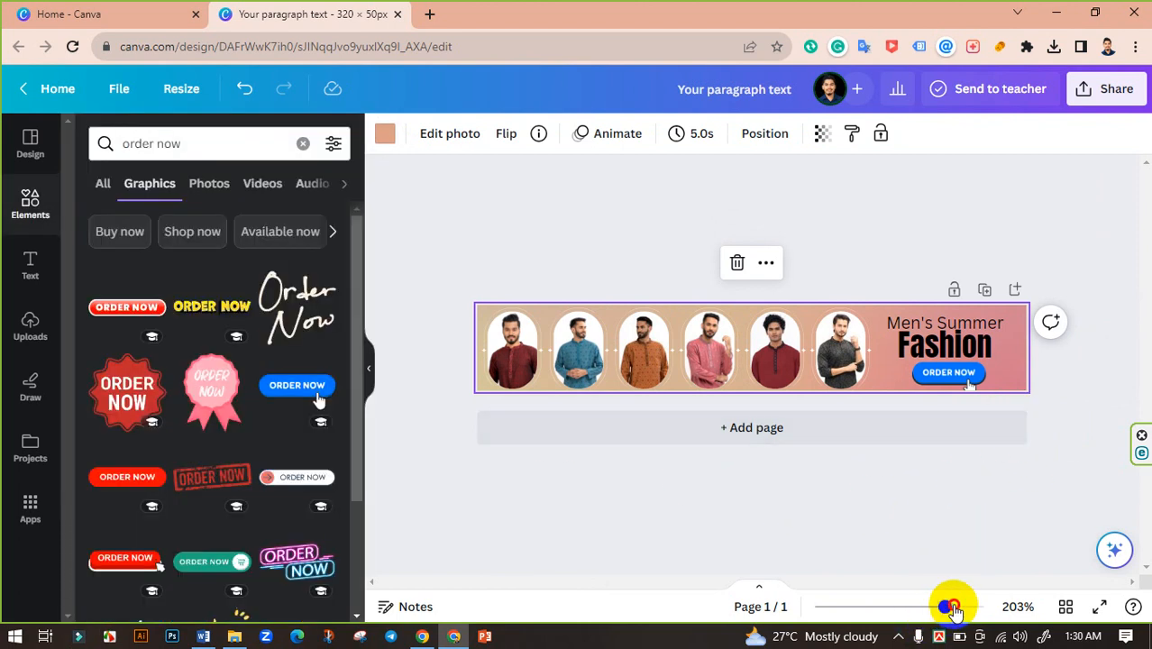
- Change the text colour of "Fashion" to white
left_click_drag(952, 608, 958, 606)
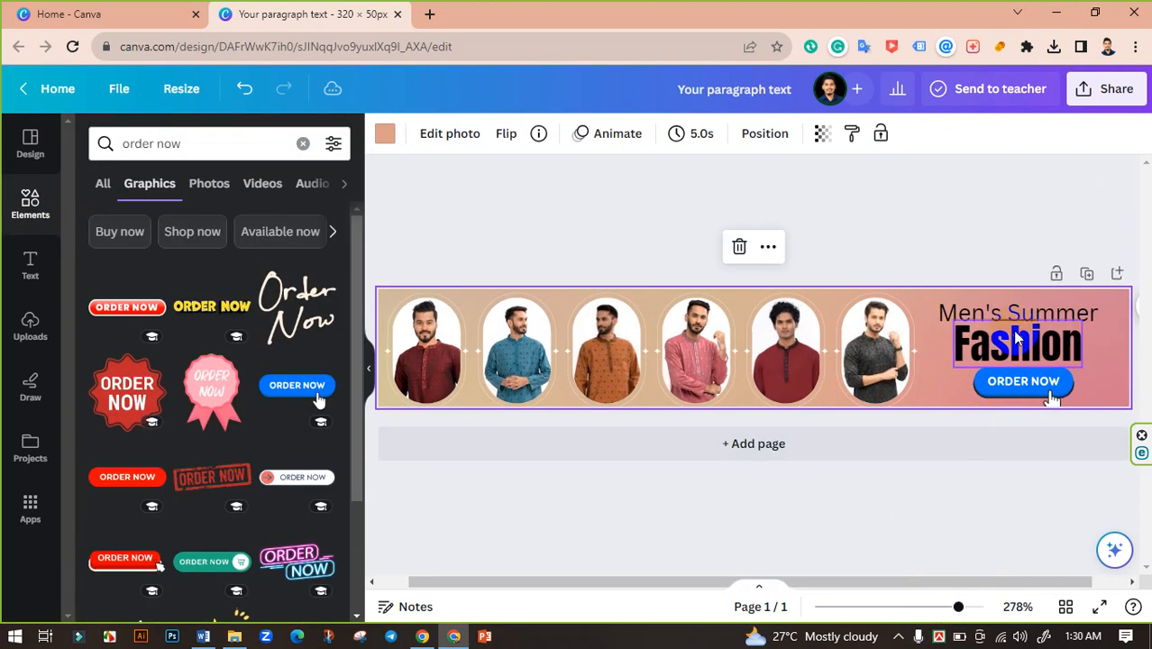
left_click(1017, 339)
left_click(628, 133)
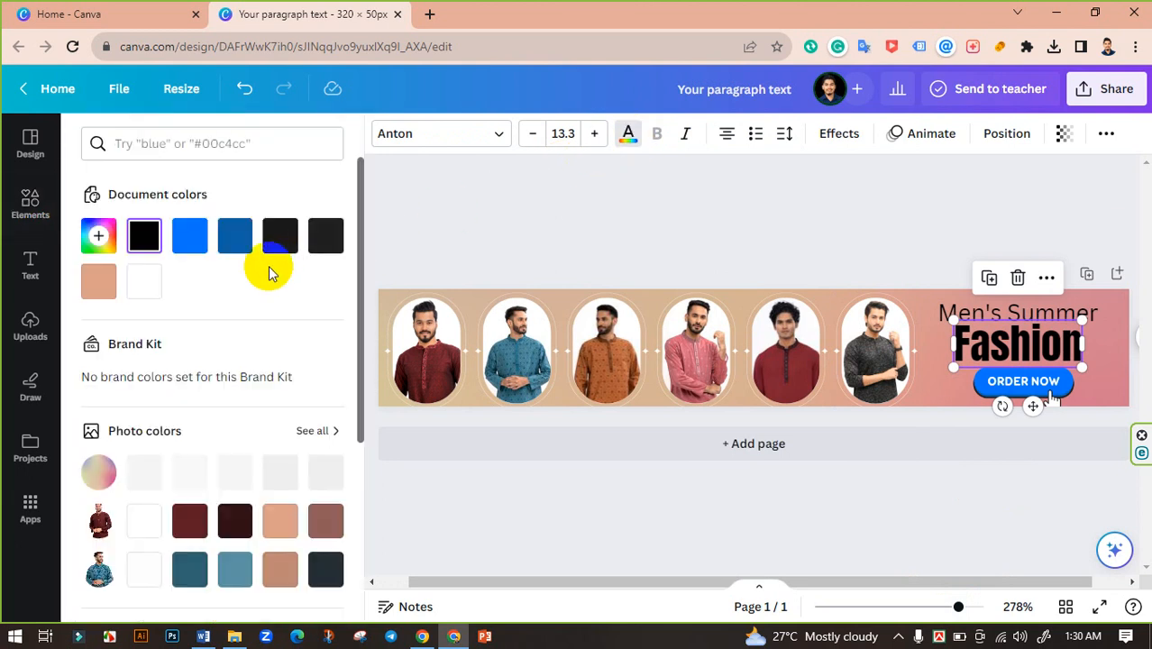
left_click(147, 281)
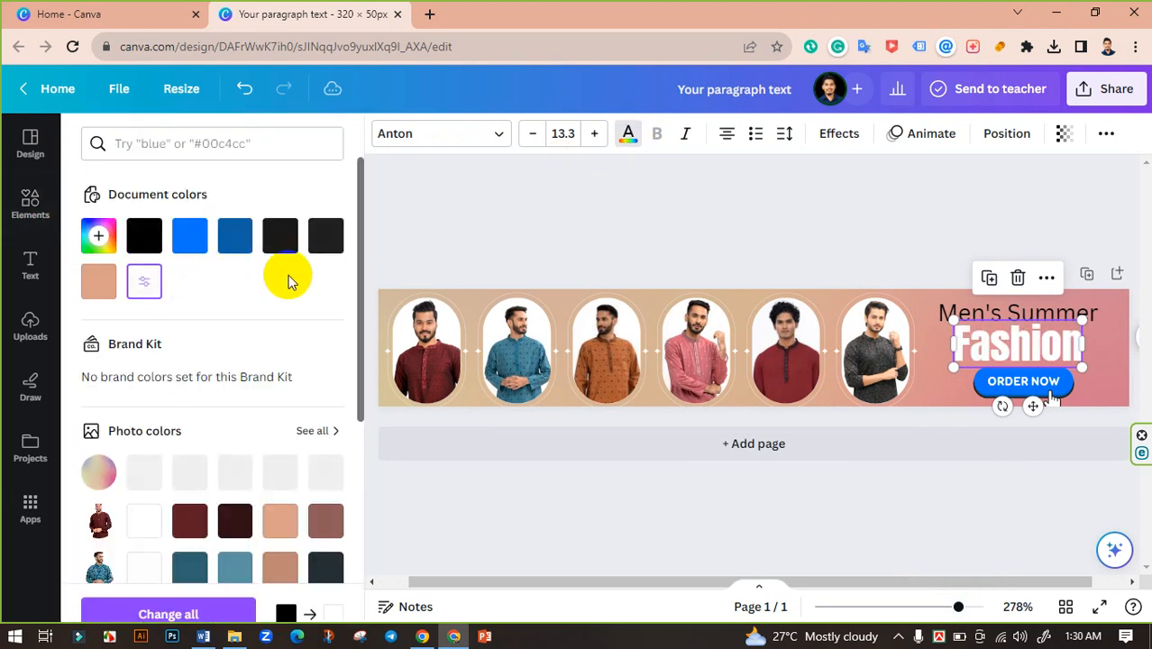
left_click(746, 236)
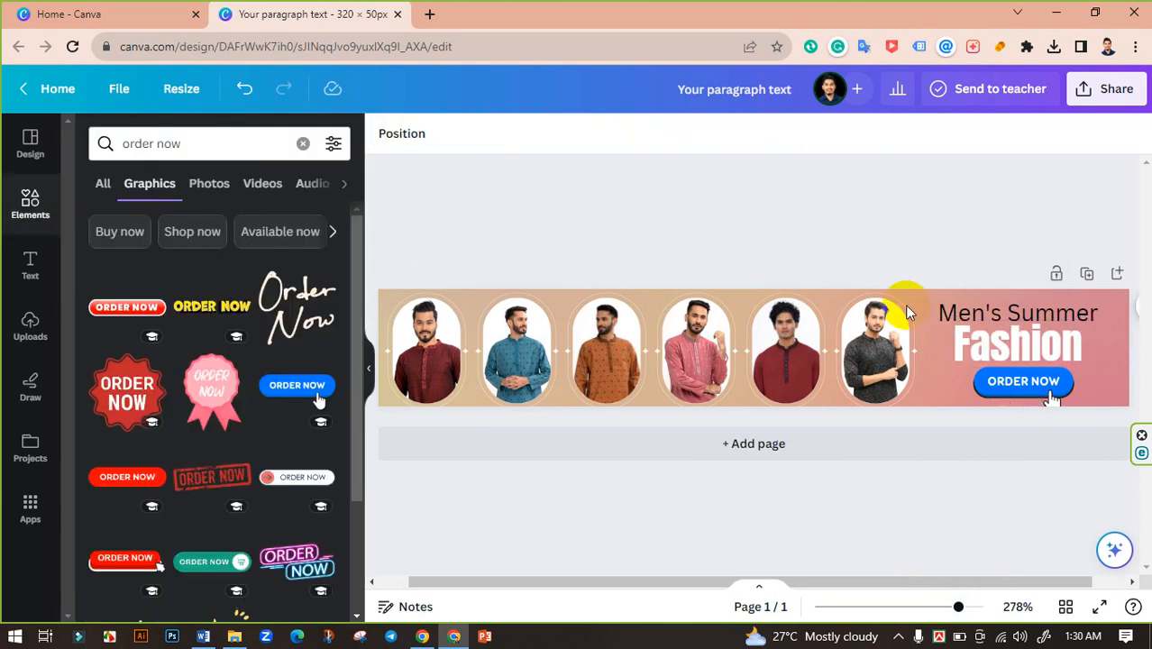
- Change the text colour of "Men's Summer" to white
left_click(990, 306)
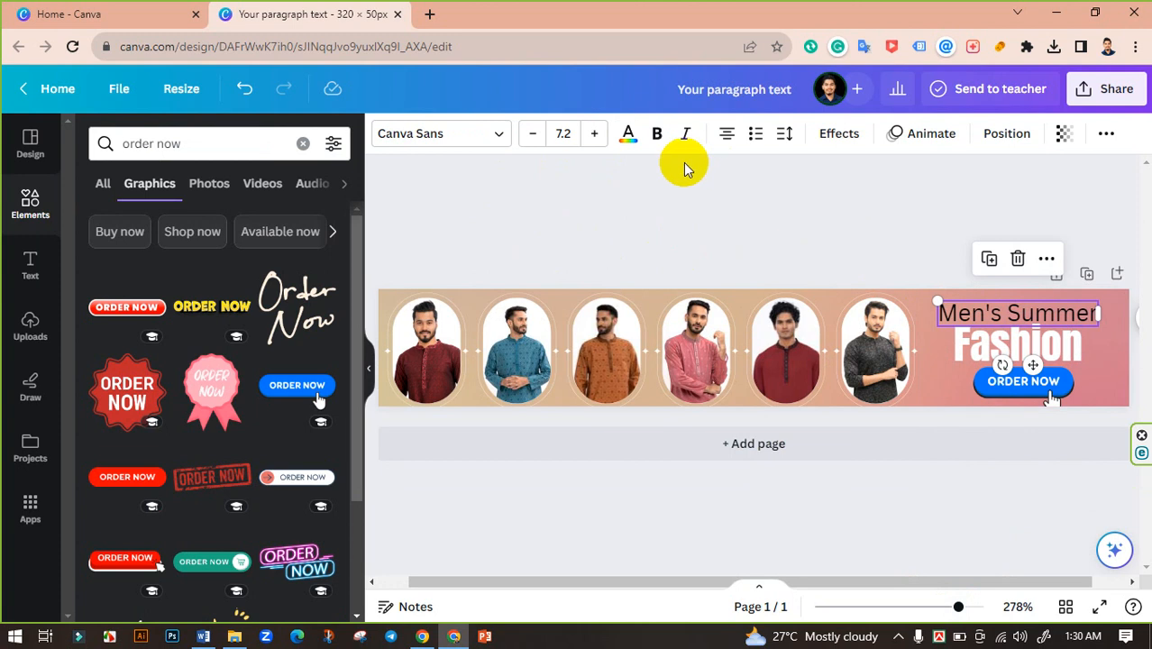
left_click(629, 133)
left_click(149, 294)
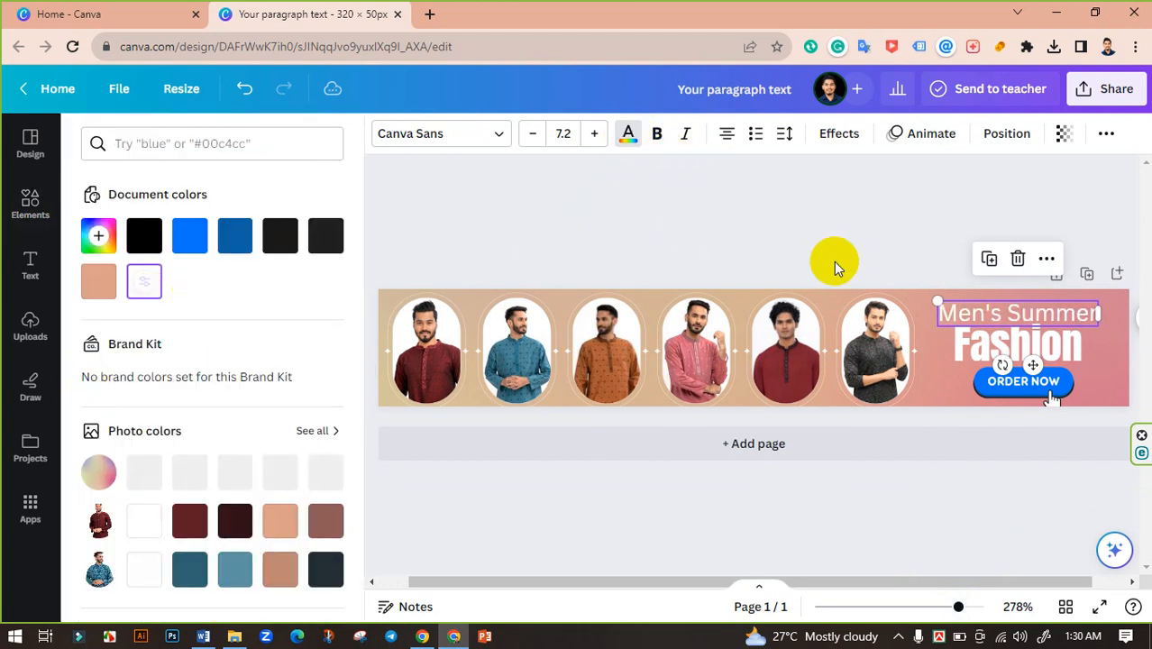
left_click(863, 261)
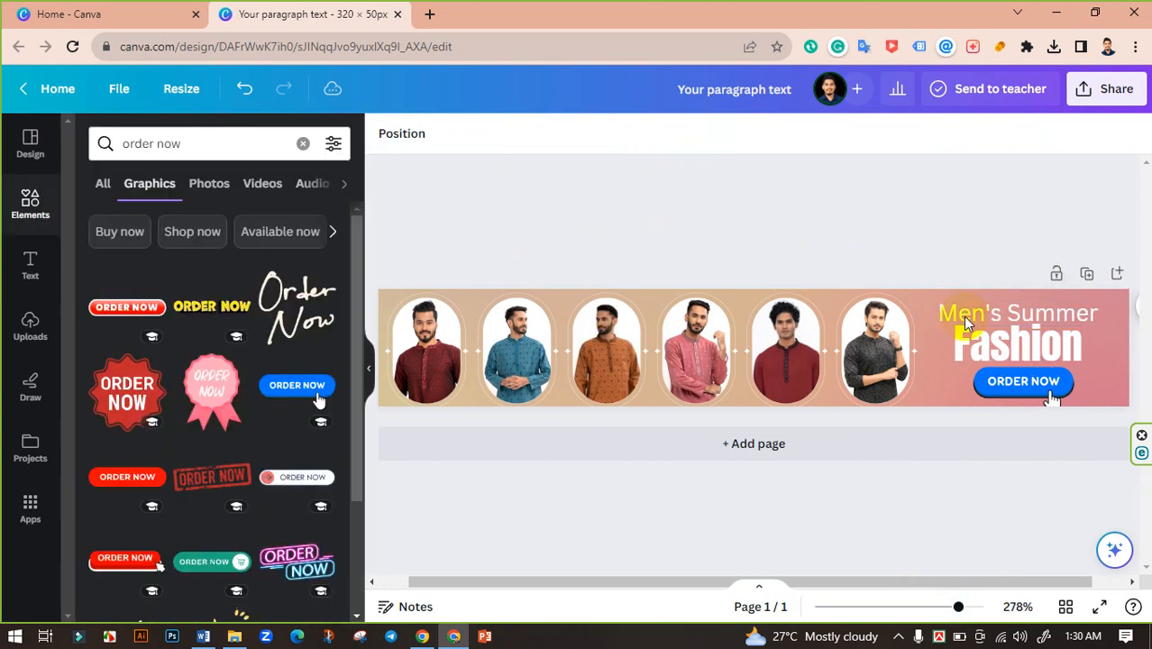
- Recolour the ORDER NOW button's blue face with the light tan swatch from the maroon outfit photo's colours
left_click(1050, 383)
left_click(385, 134)
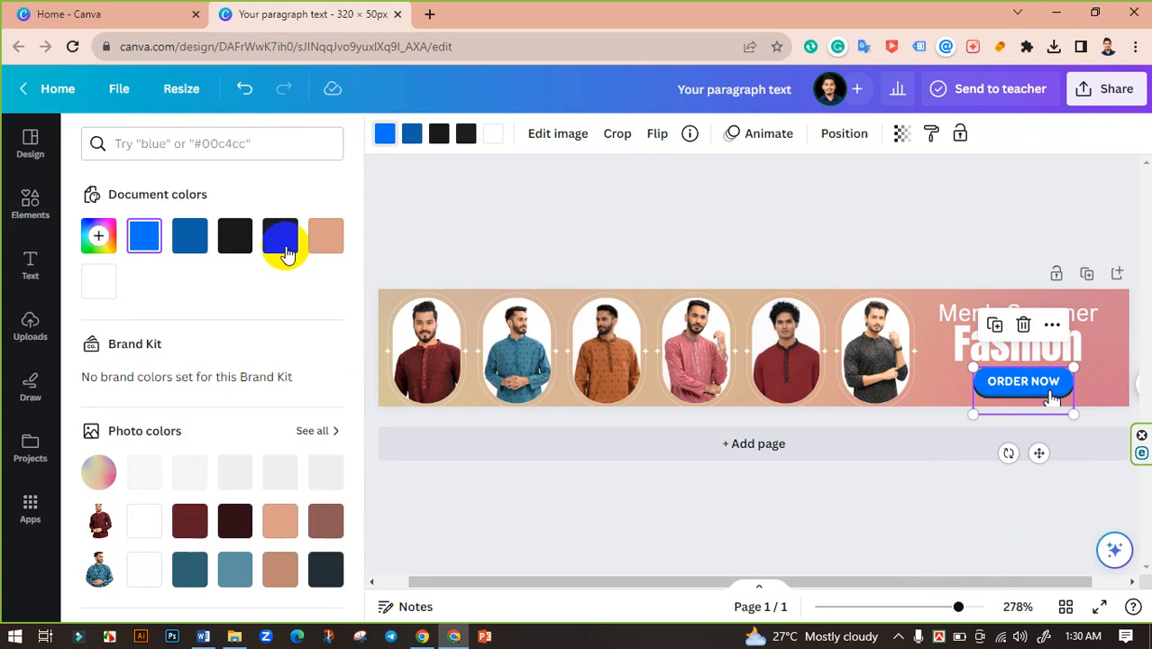
left_click(280, 525)
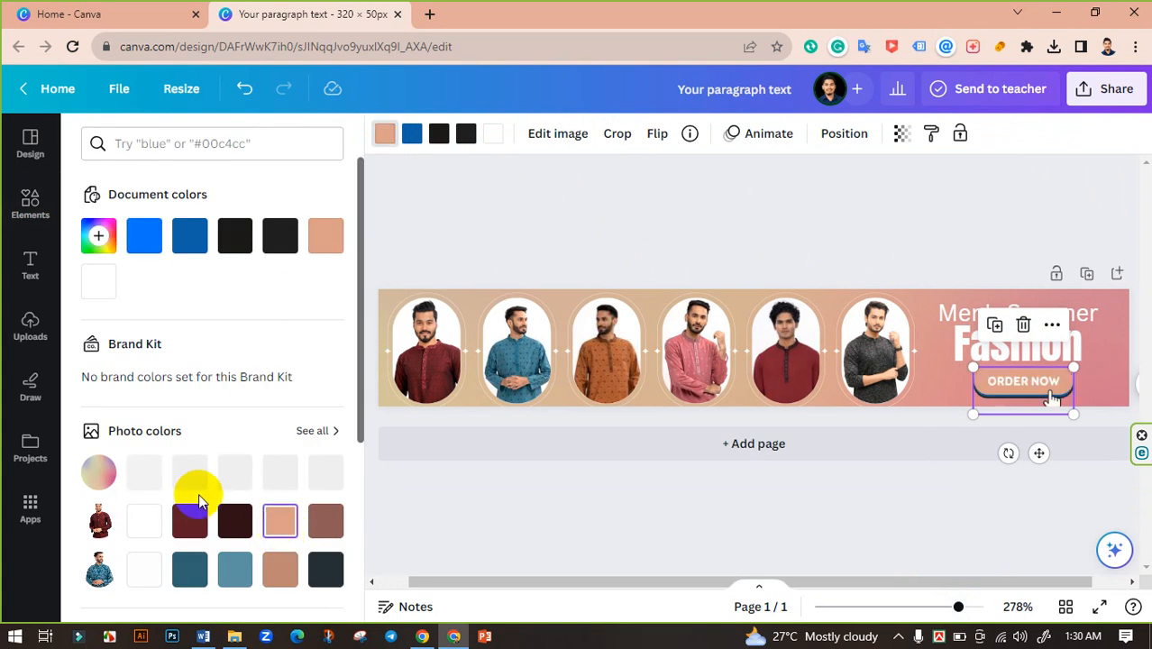
left_click(154, 530)
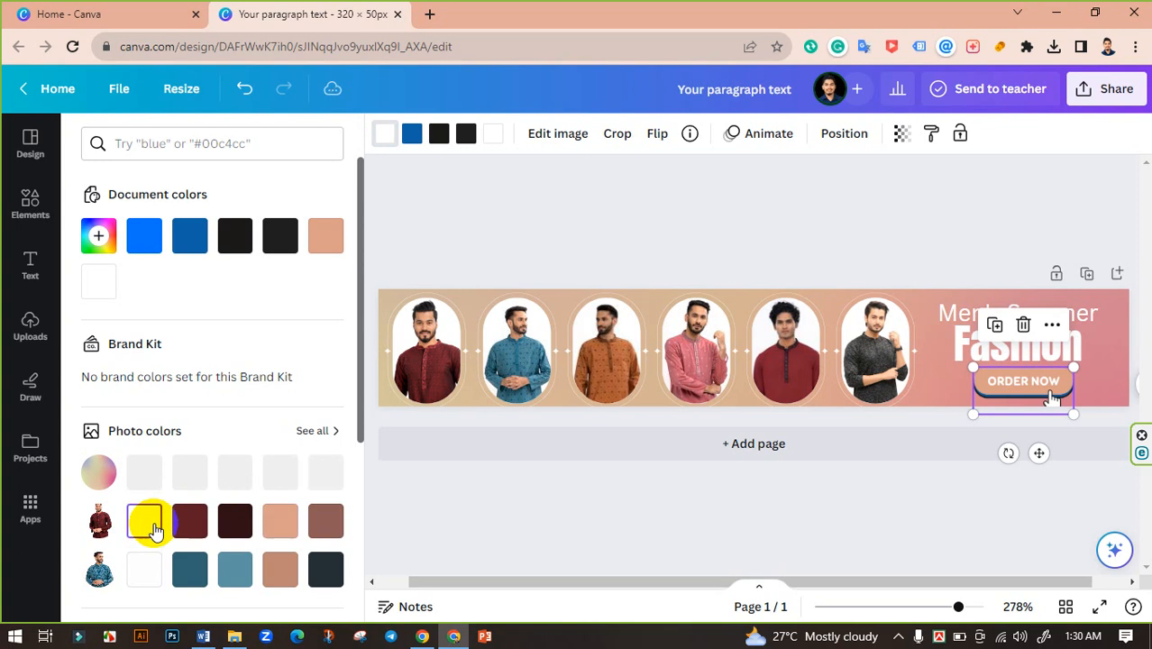
left_click(277, 523)
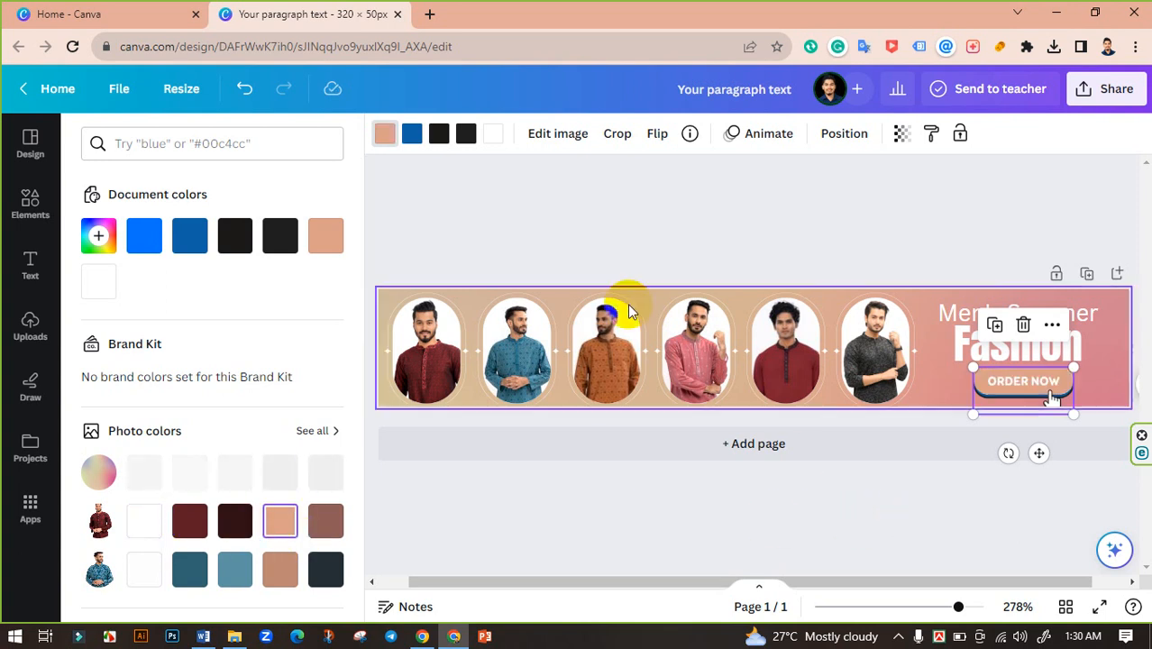
- Recolour the ORDER NOW button's dark blue lower edge white and the hand pointer's black outline very dark maroon
left_click(411, 135)
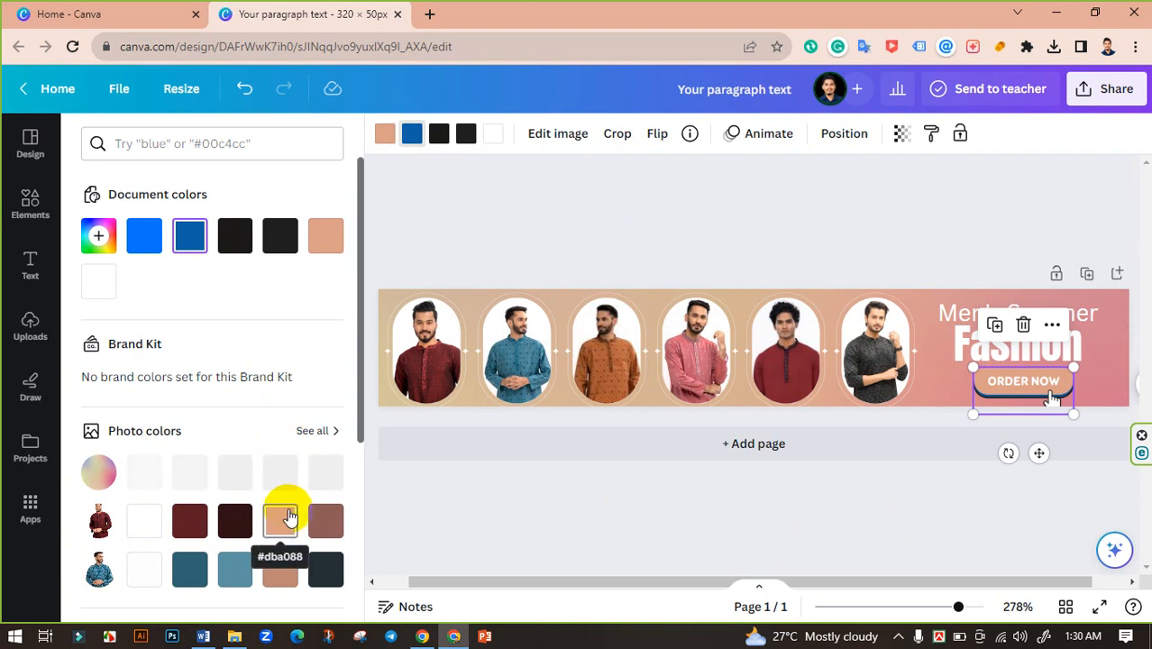
left_click(144, 523)
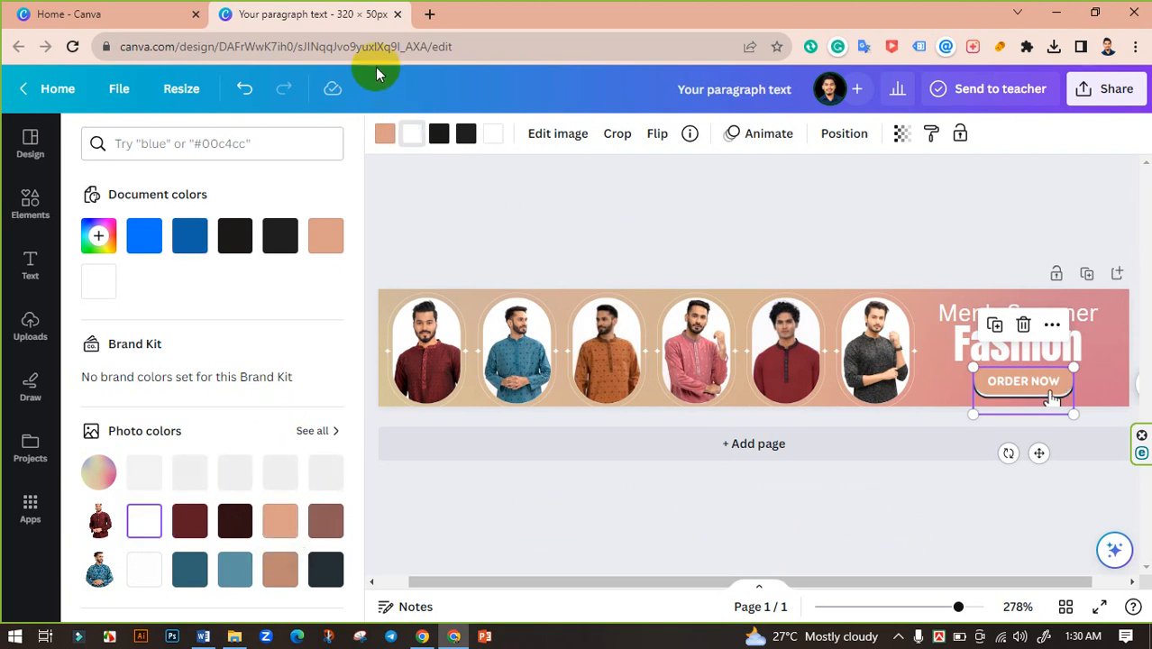
left_click(439, 135)
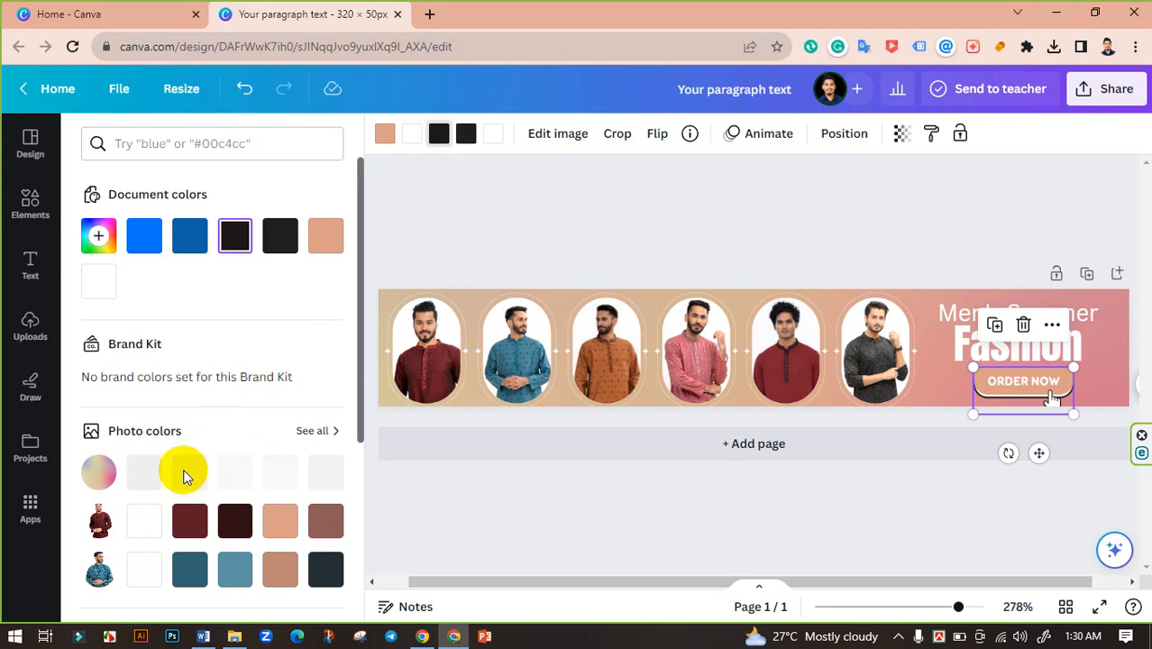
left_click(137, 532)
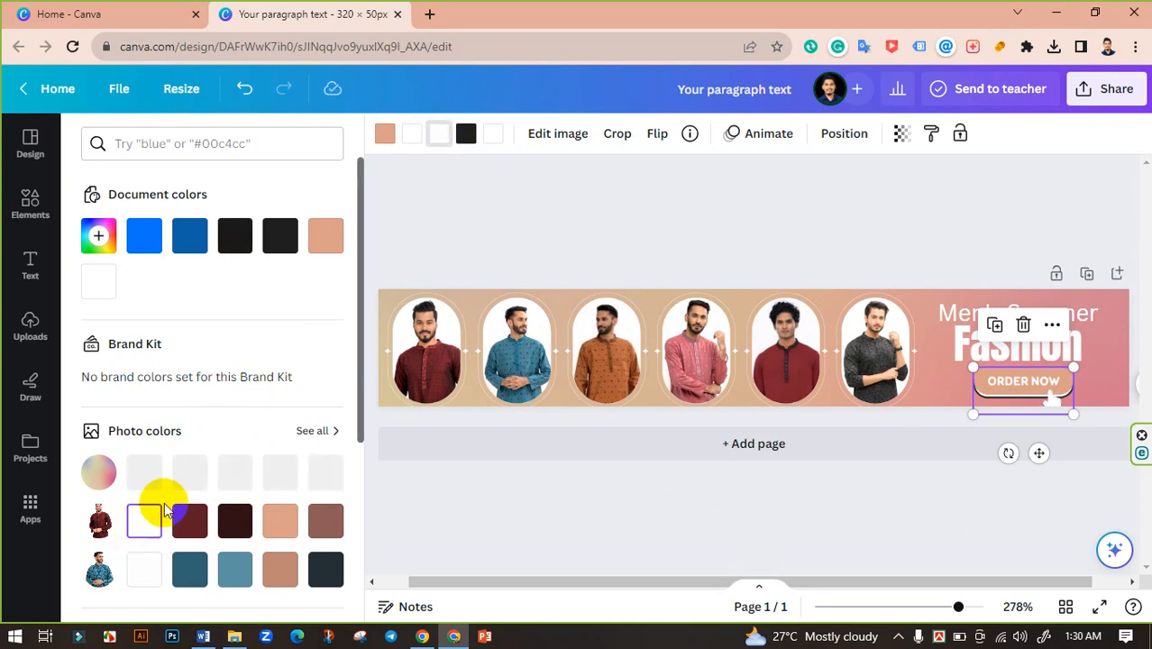
left_click(237, 525)
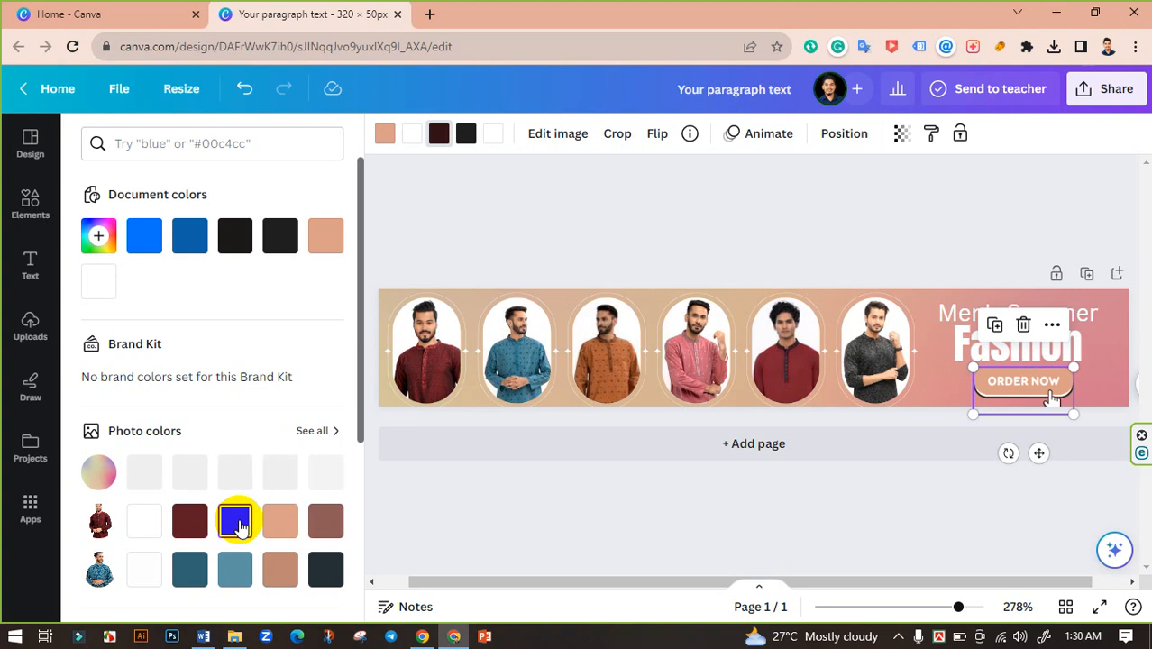
- Recolour the ORDER NOW button's black outer shadow with the brownish-red swatch from the maroon outfit photo's colours
left_click(467, 133)
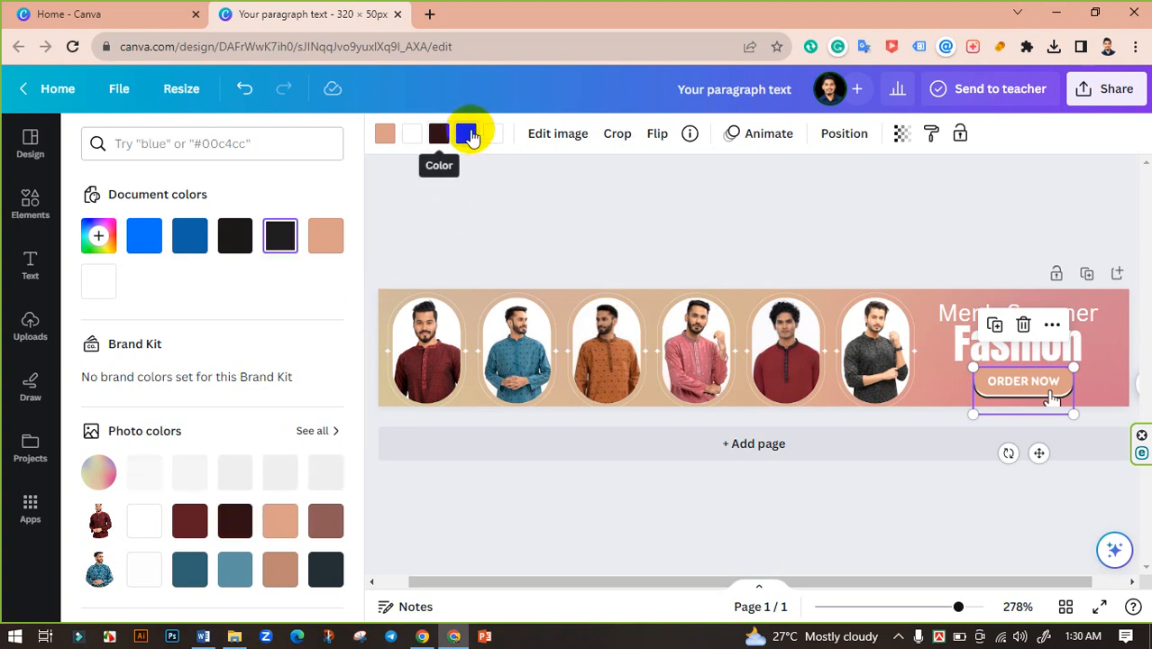
left_click(151, 525)
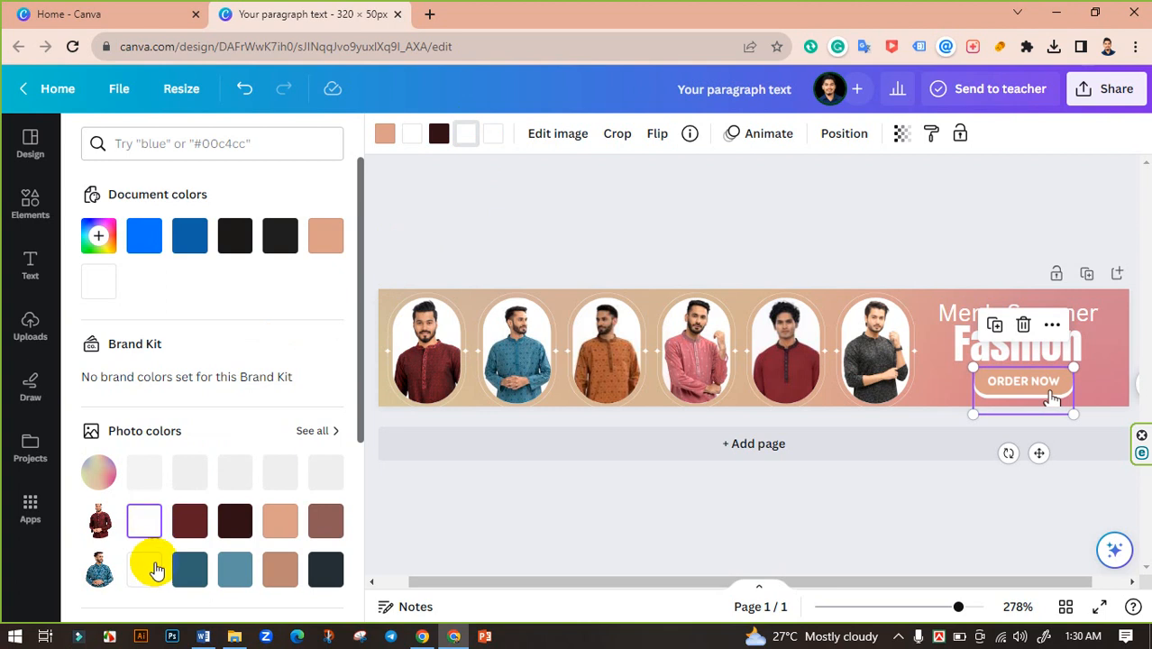
left_click(197, 521)
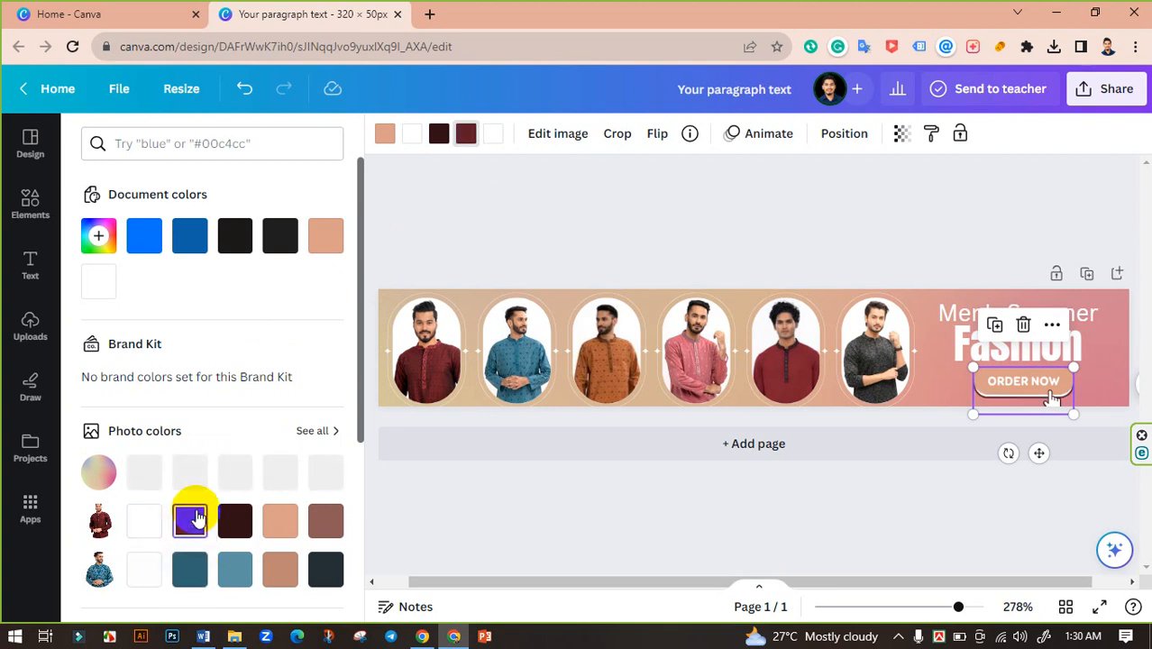
left_click(330, 527)
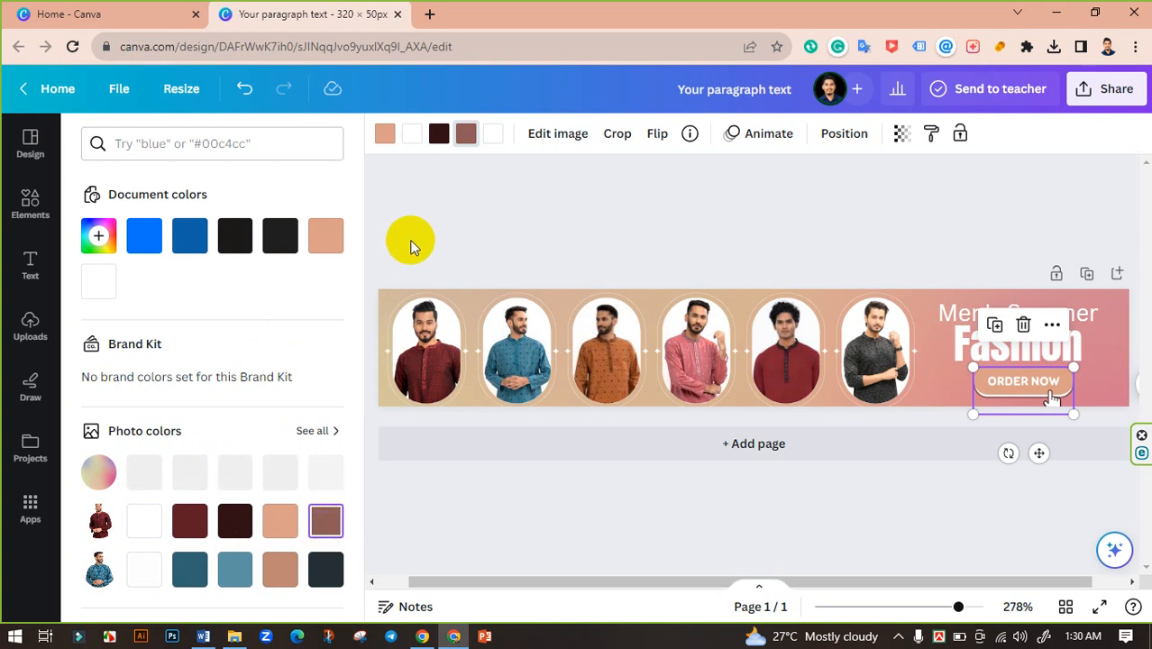
left_click(646, 236)
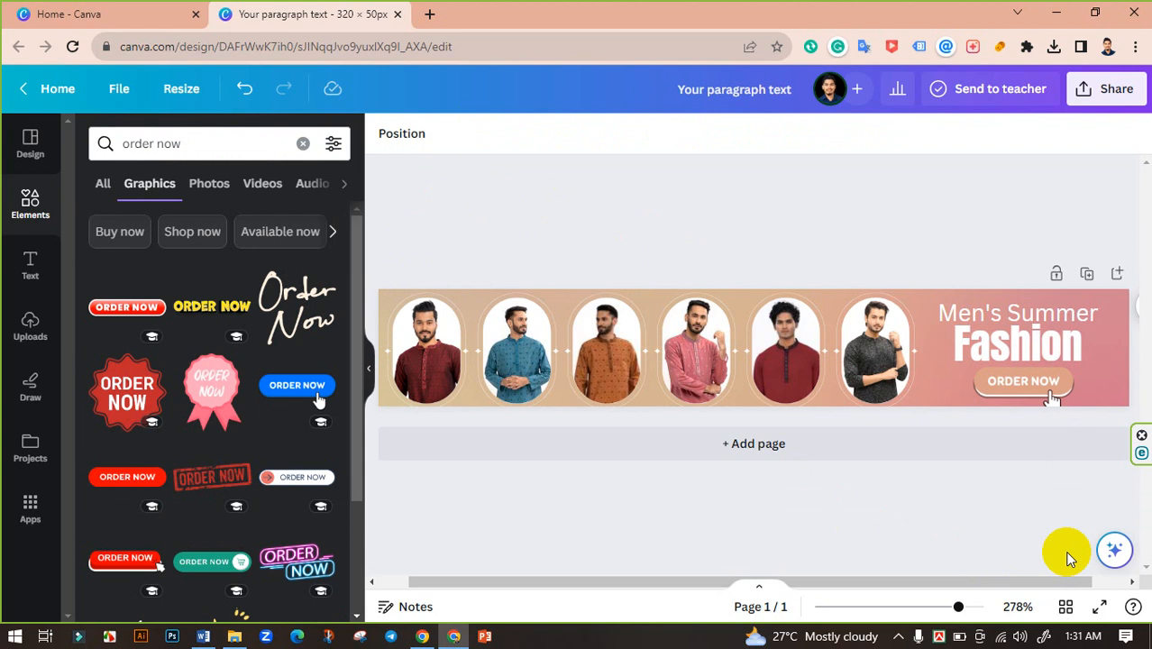
- Recolour the ORDER NOW button's outer shadow with the light tan swatch from the maroon outfit photo's colours
left_click(993, 381)
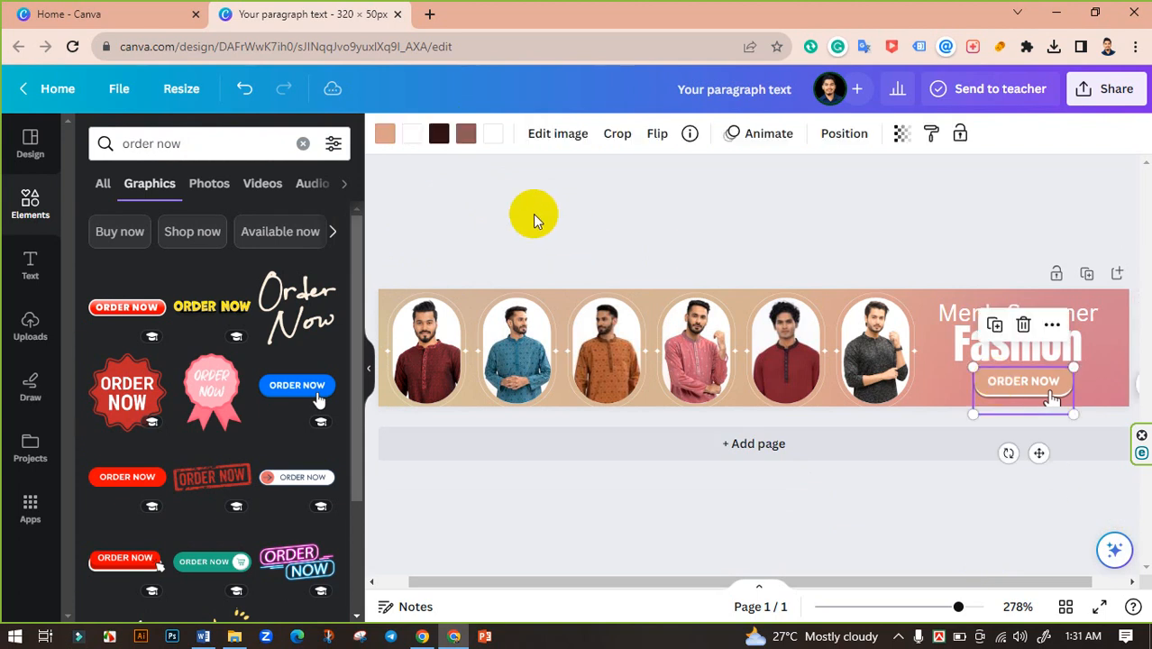
left_click(466, 133)
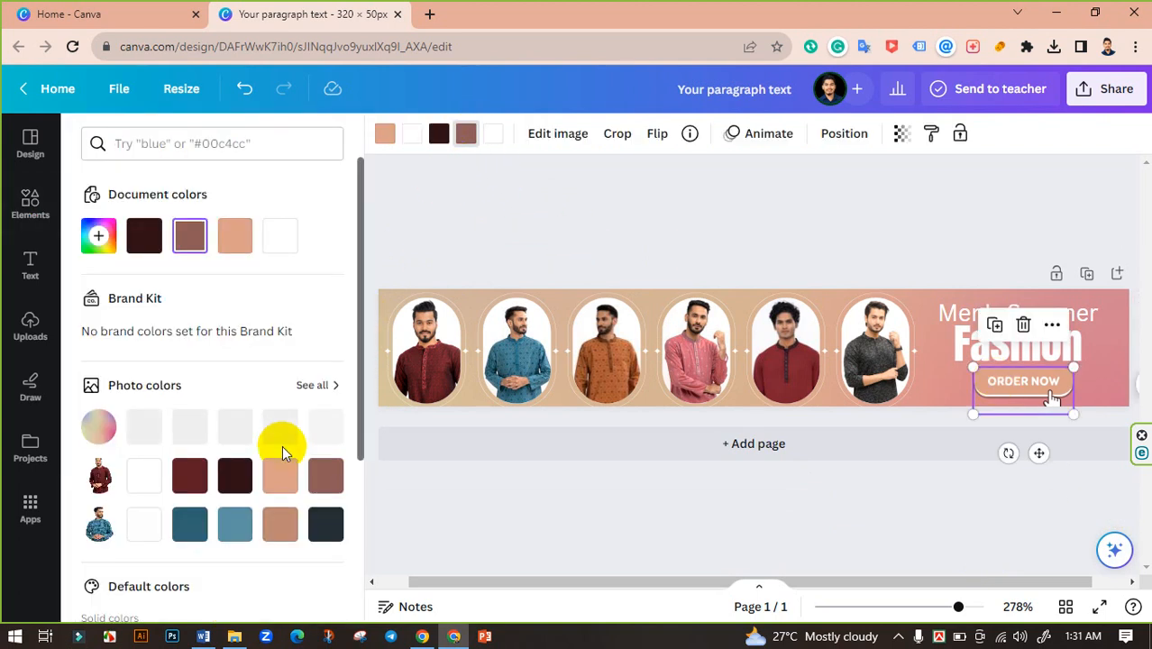
left_click(278, 475)
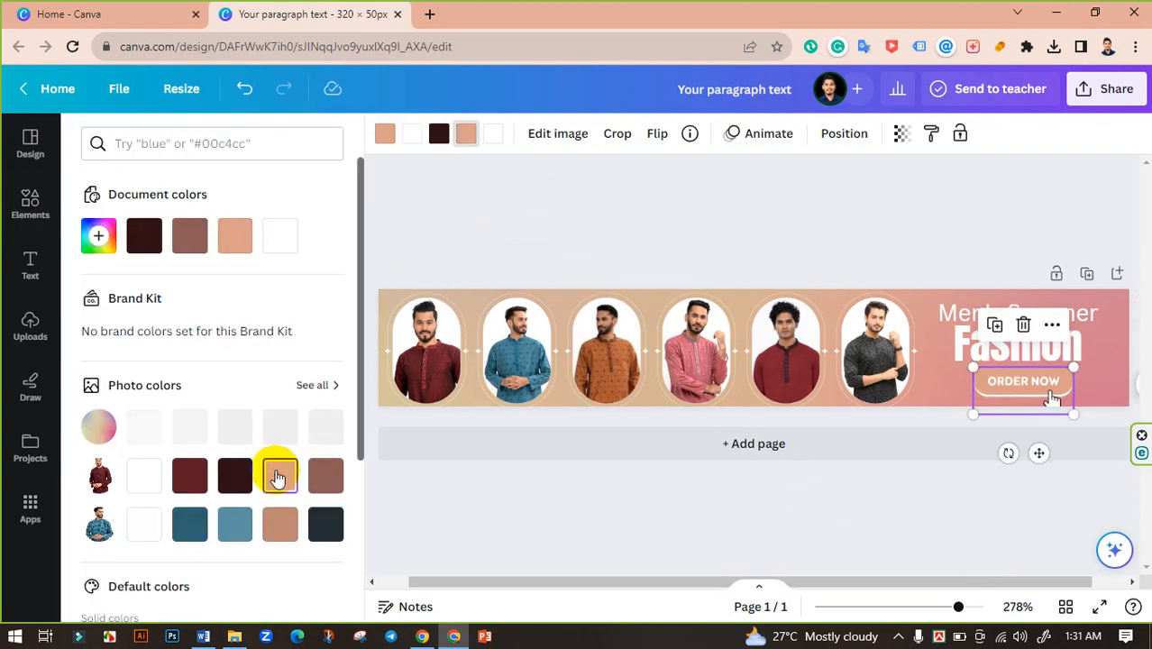
left_click(702, 536)
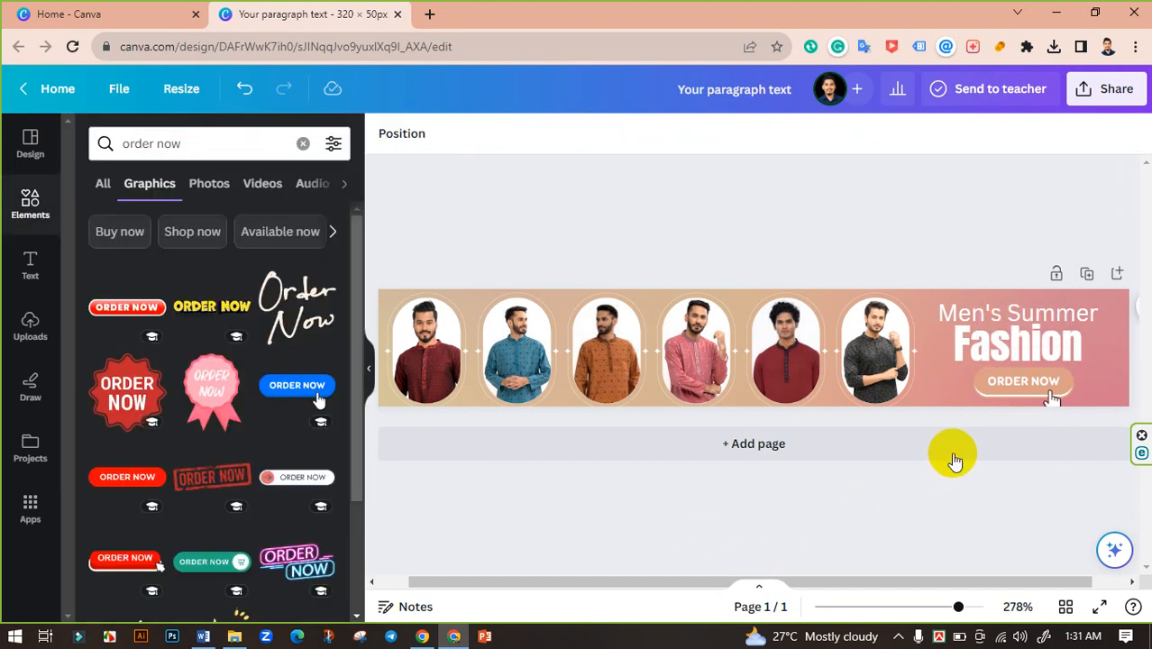
- Change the face colour of the ORDER NOW button to white
left_click(980, 384)
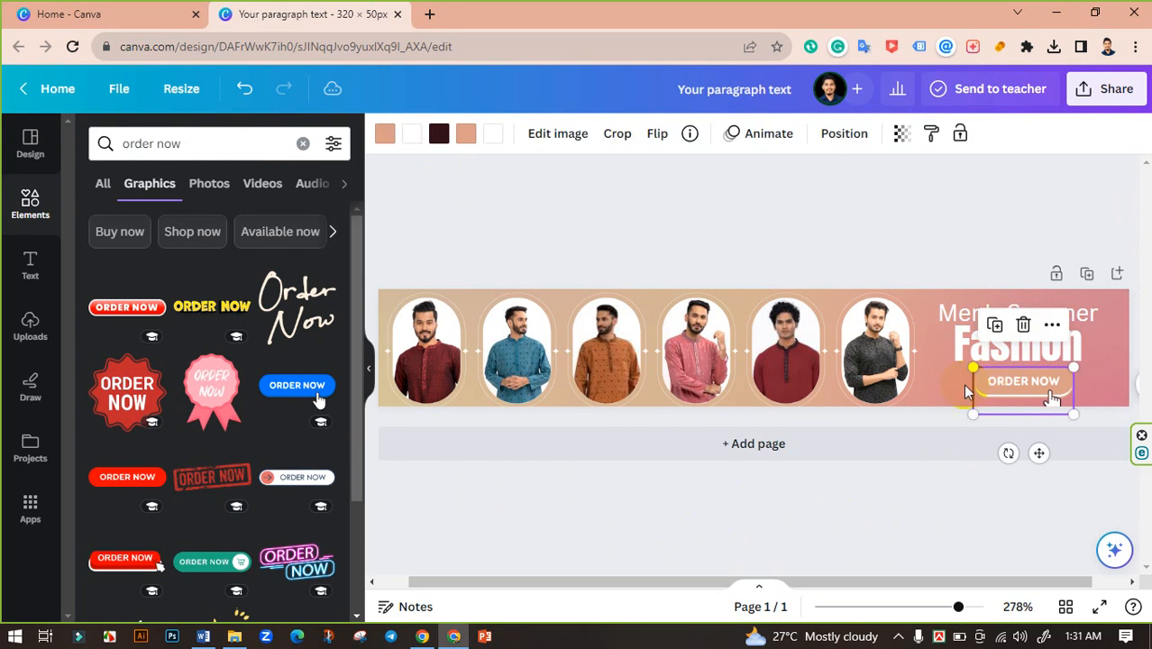
left_click(417, 133)
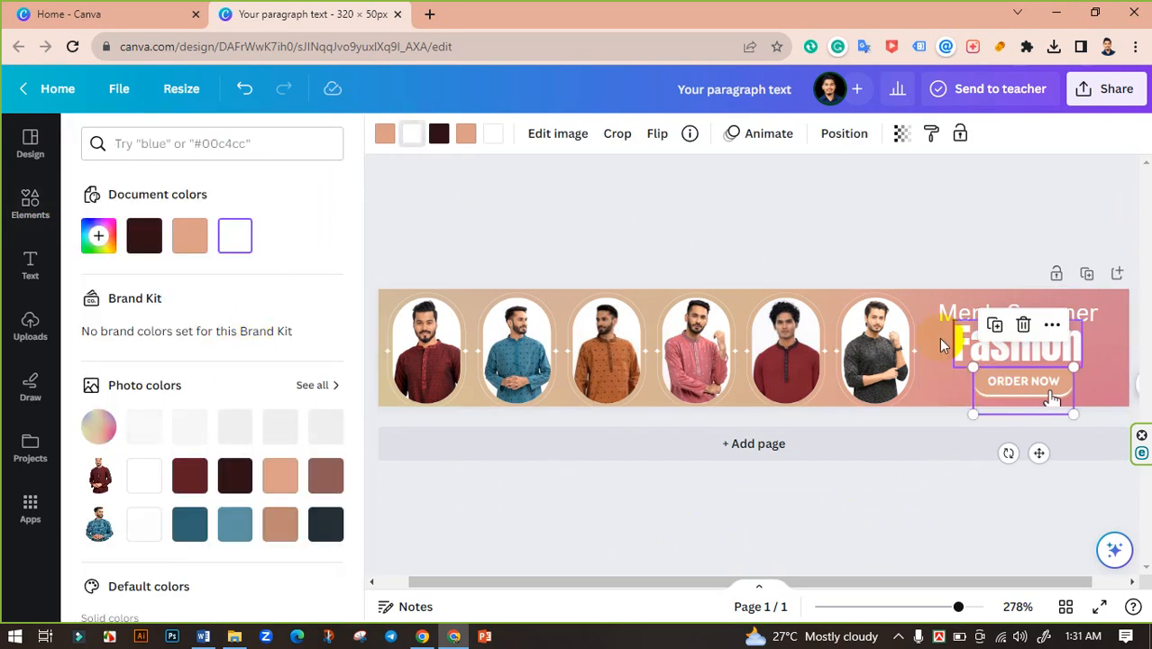
left_click(385, 133)
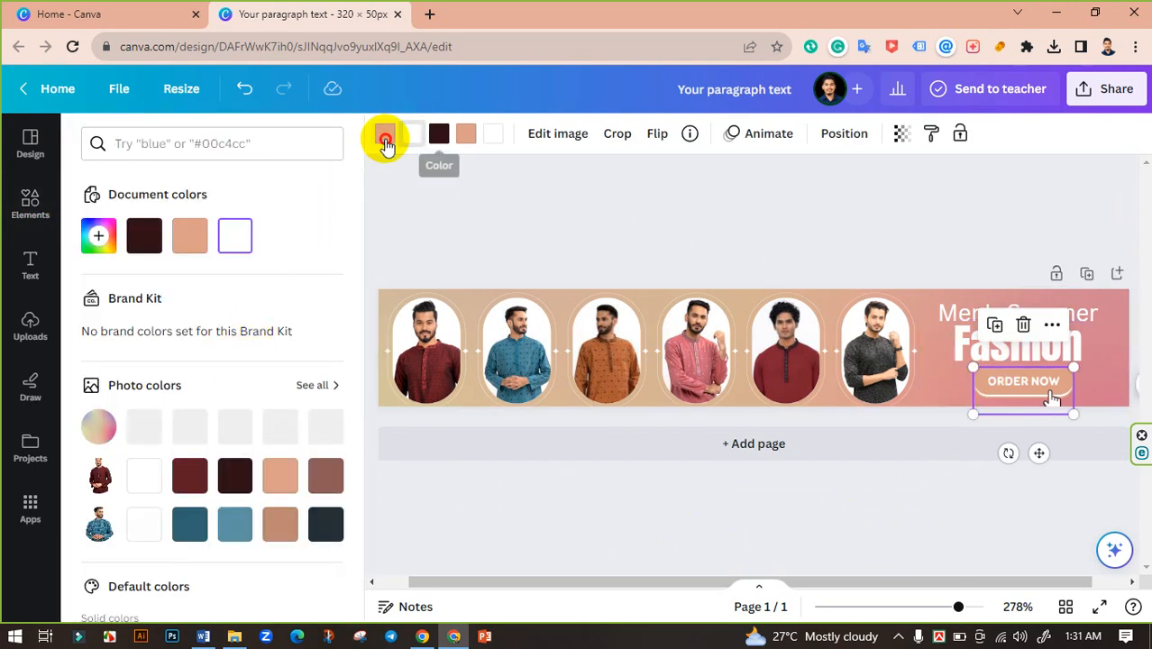
left_click(149, 476)
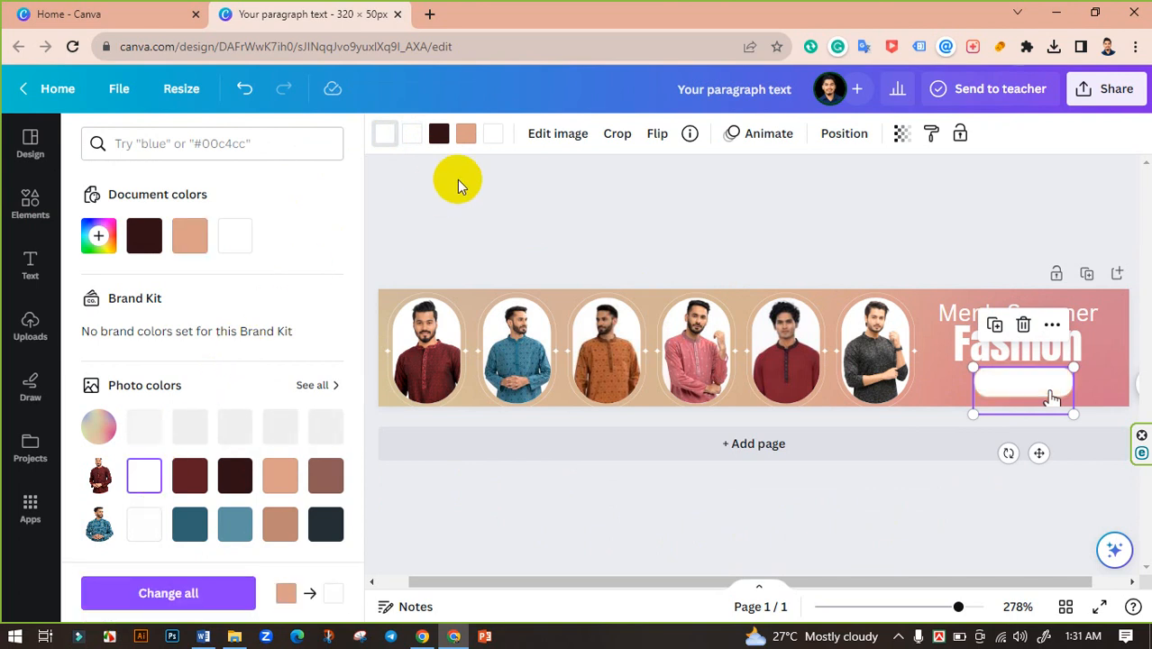
- Recolour the ORDER NOW lettering and hand fill very dark maroon, and the hand pointer's outline white
left_click(491, 135)
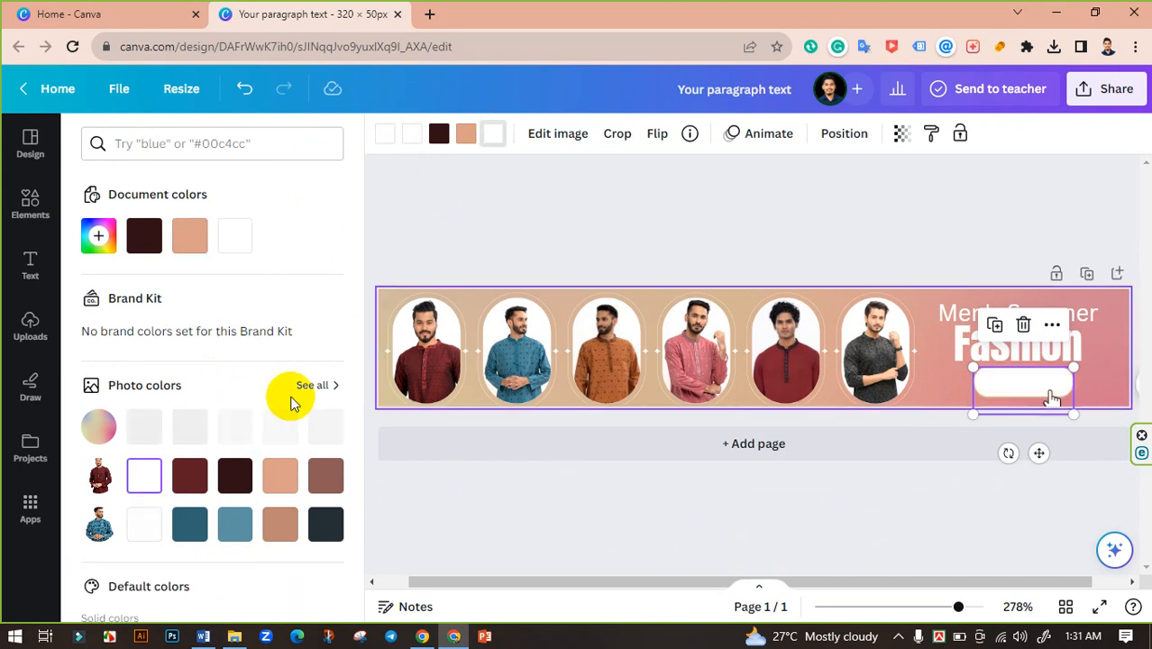
left_click(230, 480)
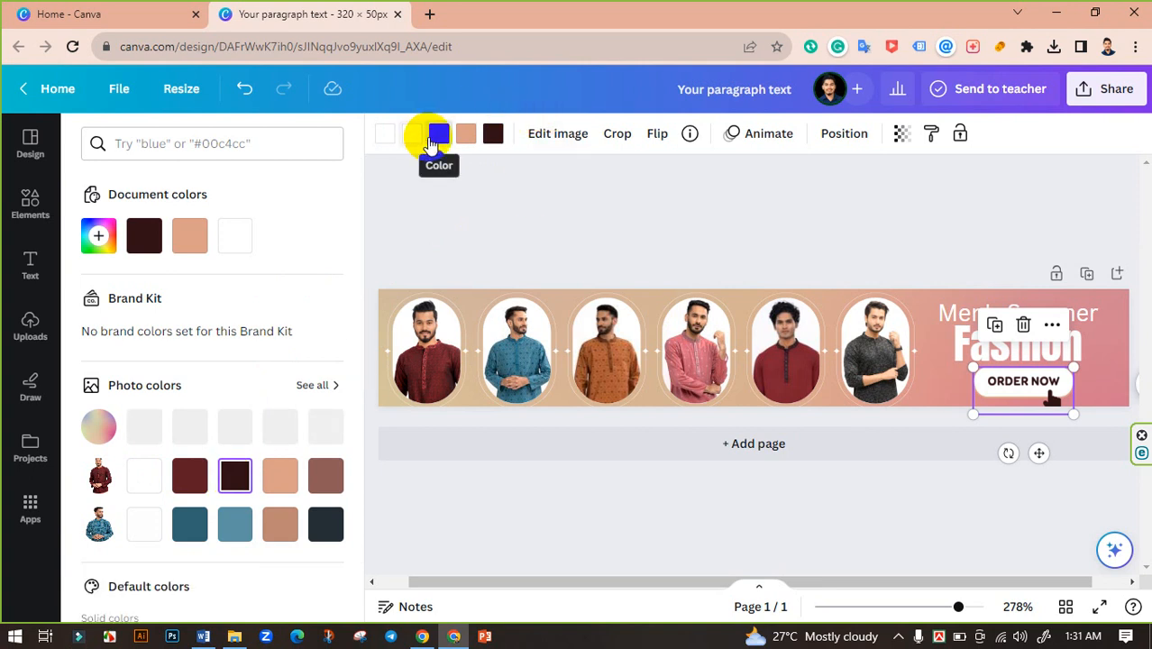
left_click(432, 137)
left_click(433, 137)
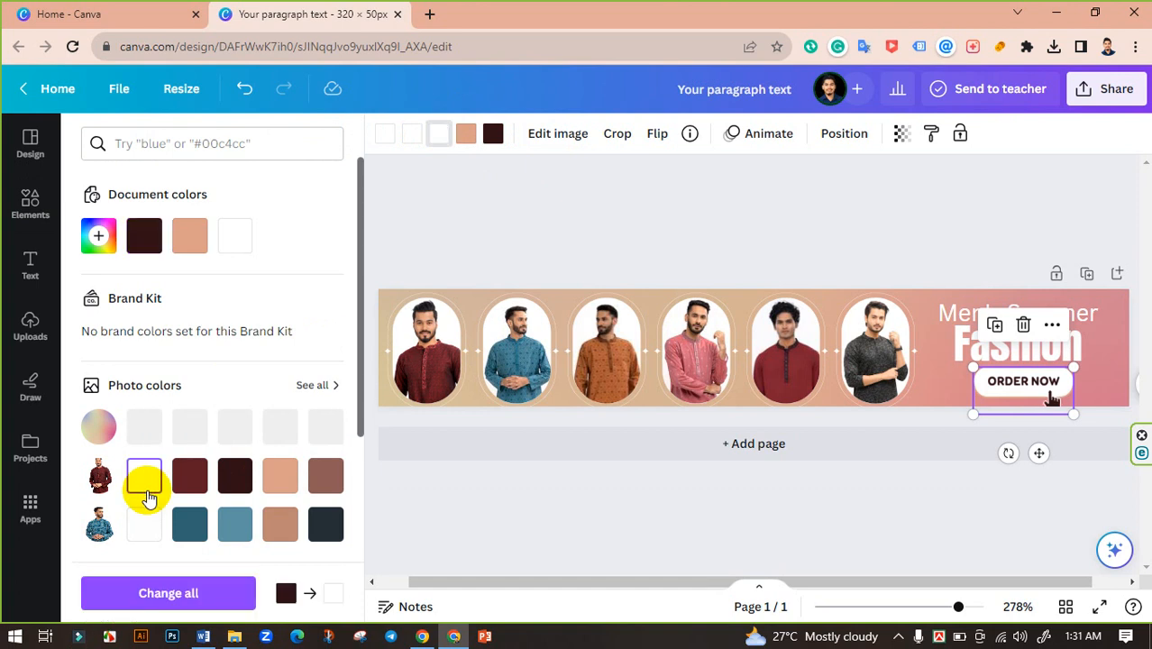
- Try the maroon outfit photo's swatches on the ORDER NOW lettering and hand fill, settling on brownish red #8d5b57
left_click(493, 144)
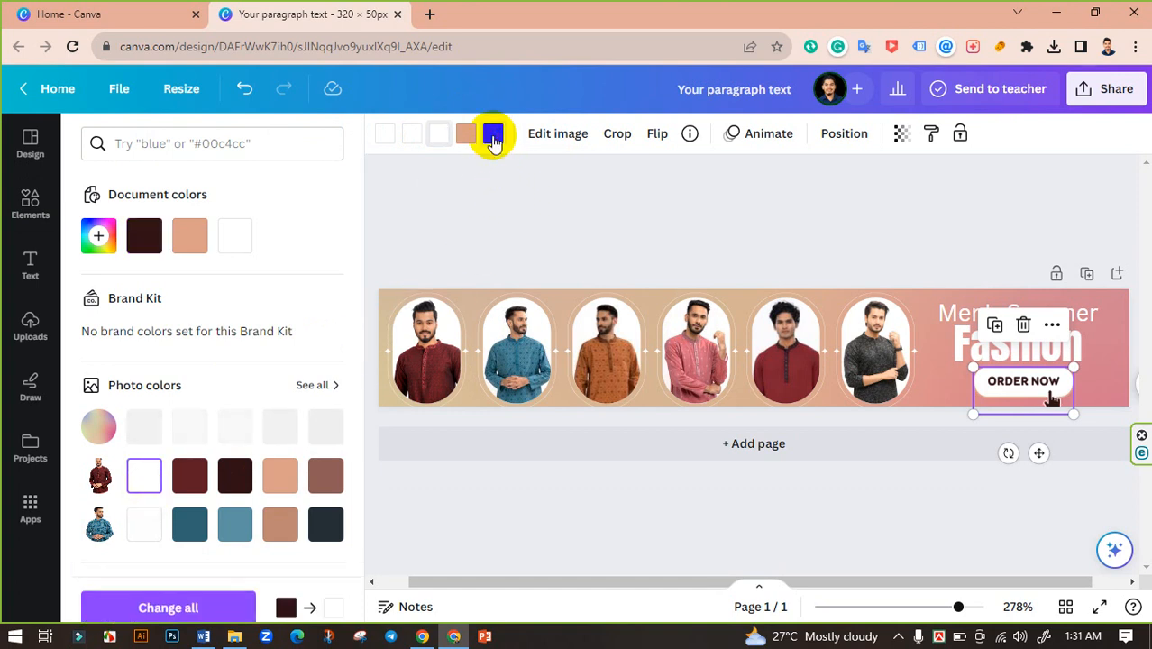
left_click(491, 143)
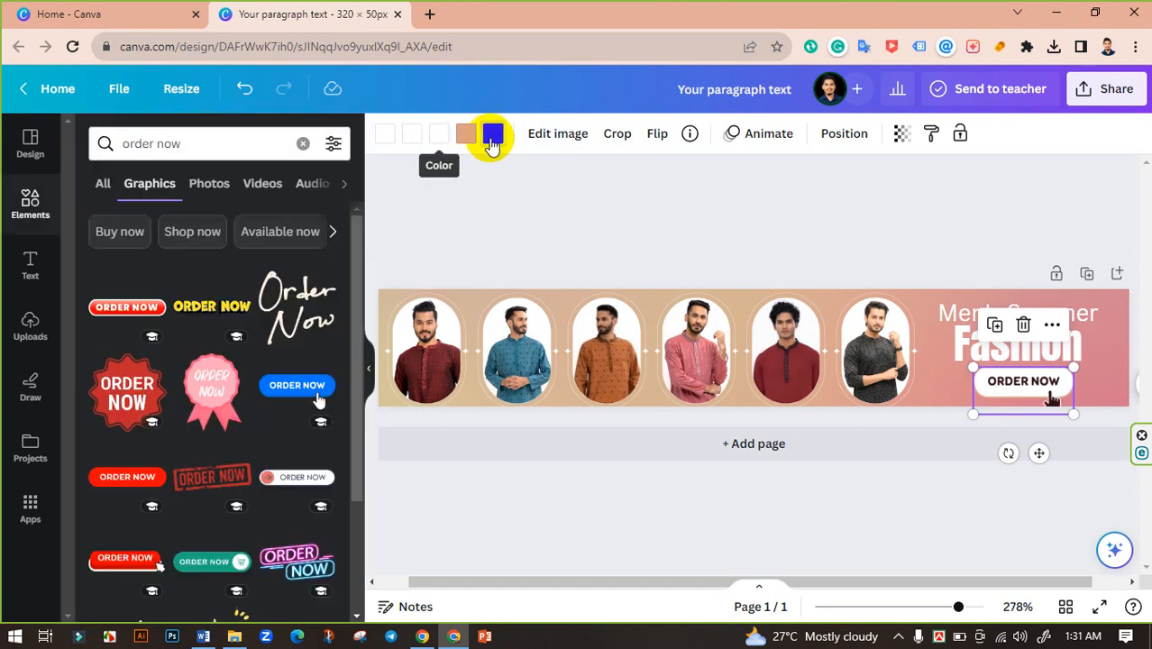
left_click(491, 143)
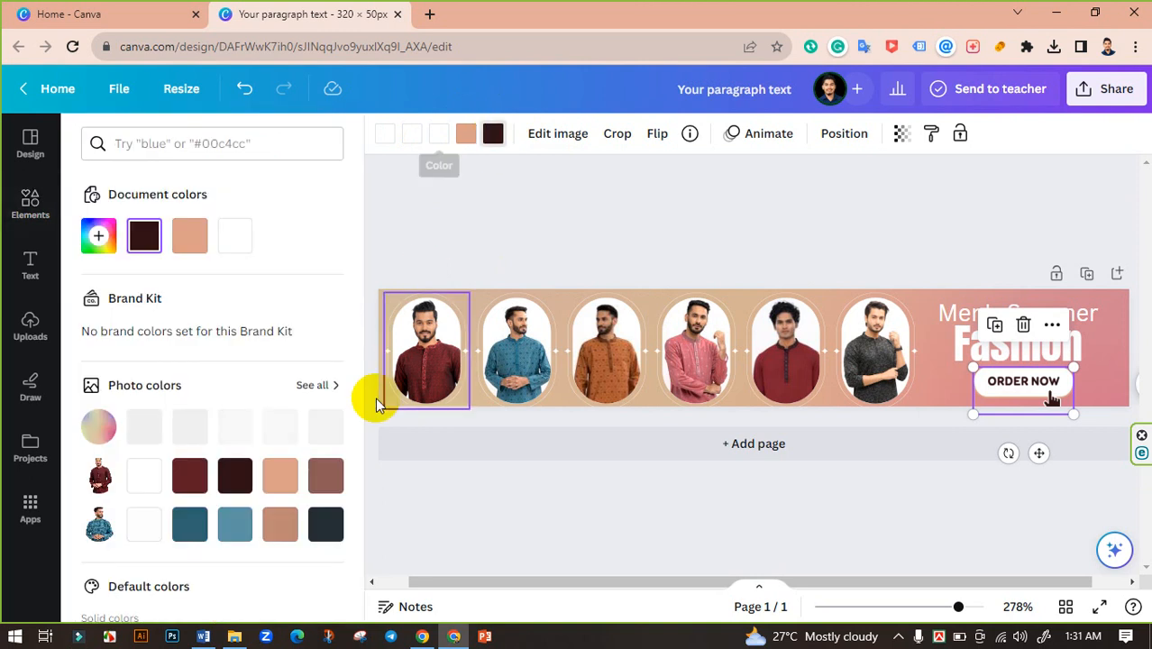
left_click(236, 482)
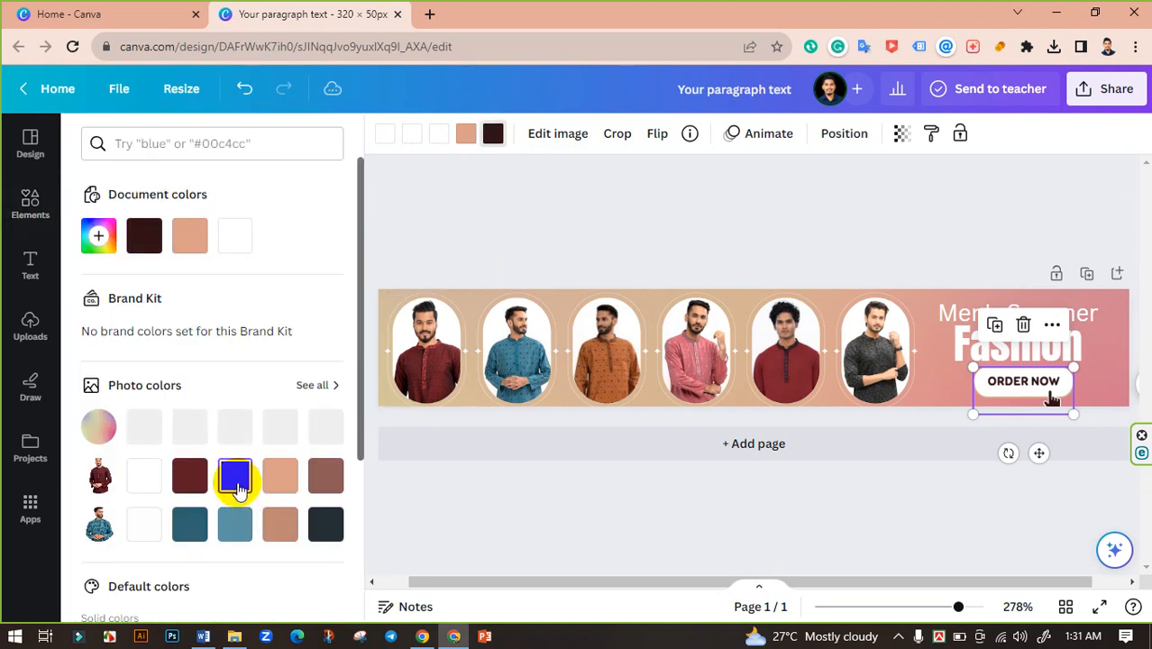
left_click(189, 478)
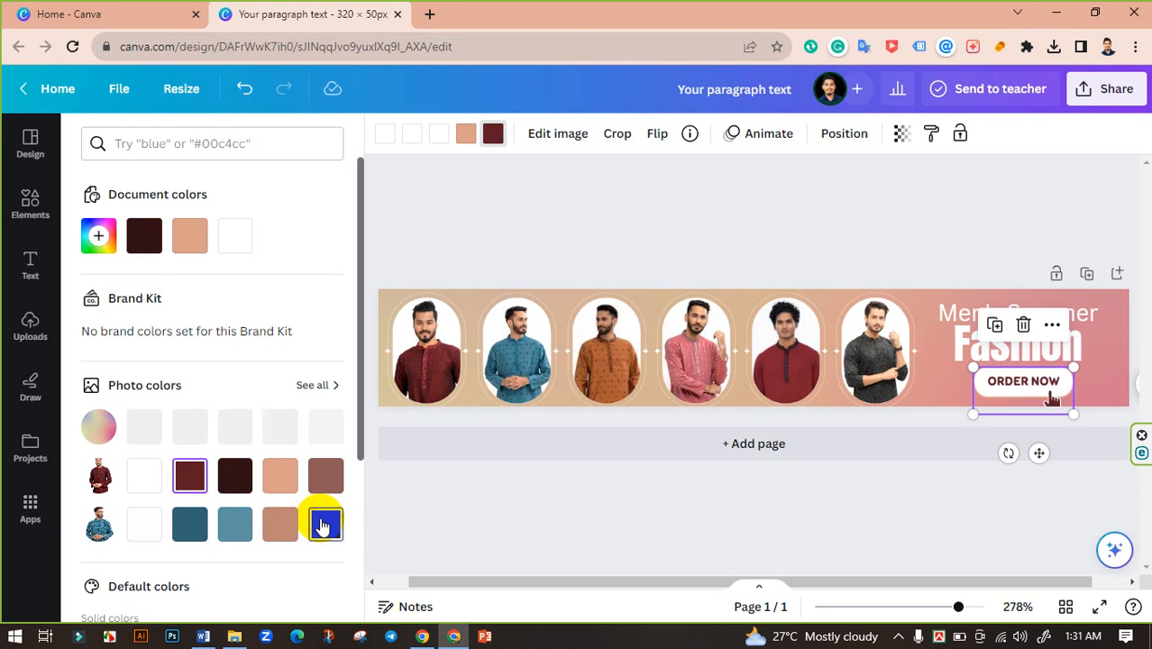
left_click(187, 478)
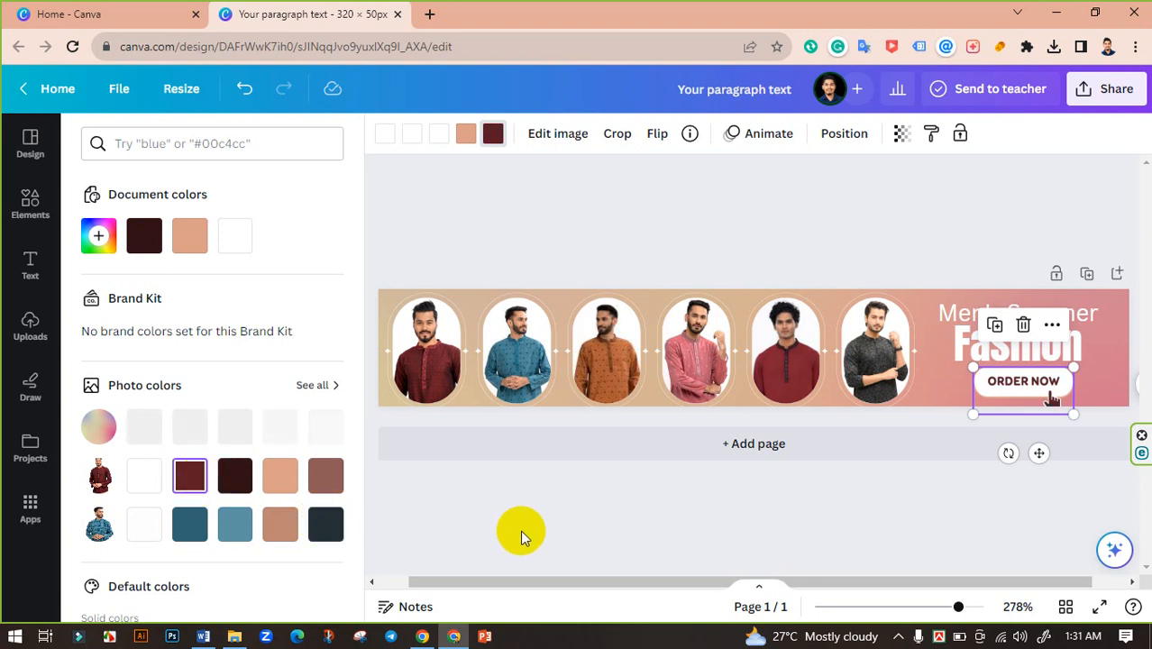
left_click(275, 487)
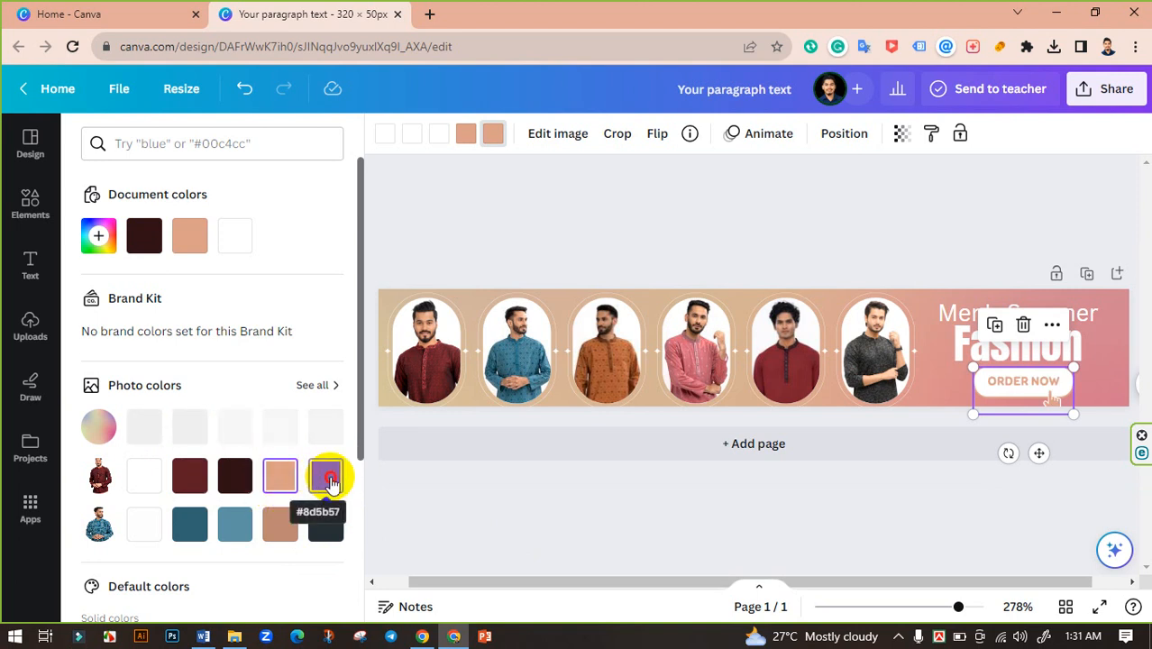
left_click(330, 481)
left_click(564, 513)
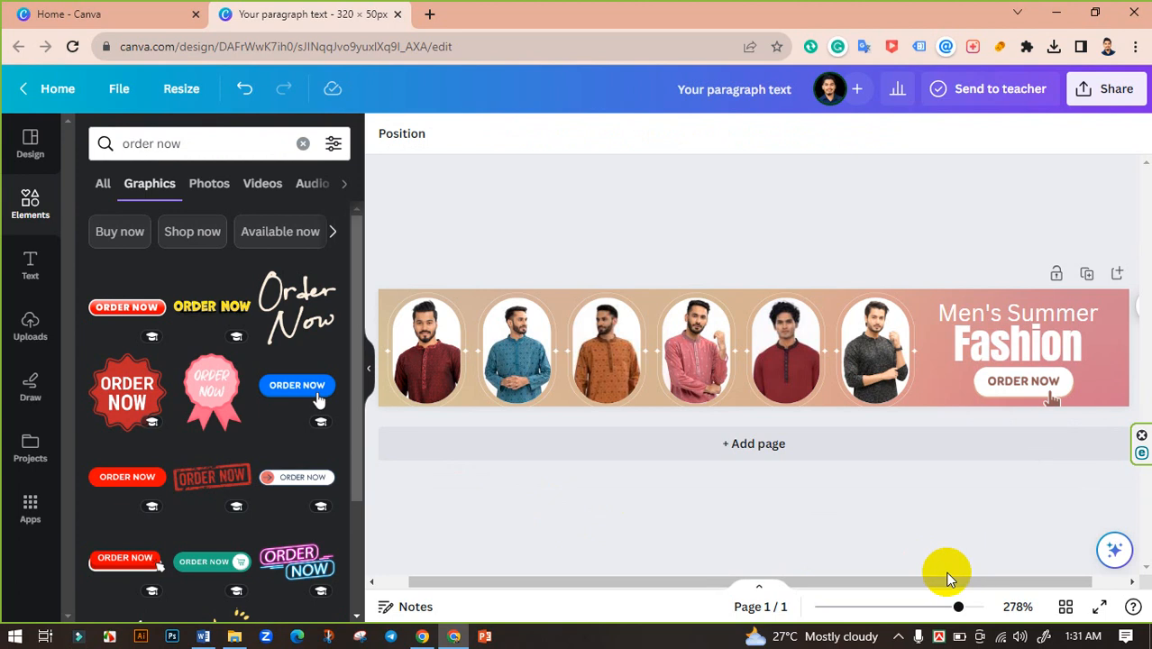
- Zoom out to 252% and collapse the side panel to view the whole banner
mouse_move(961, 611)
left_mouse_down()
mouse_move(938, 609)
mouse_move(973, 611)
mouse_move(956, 613)
left_mouse_up()
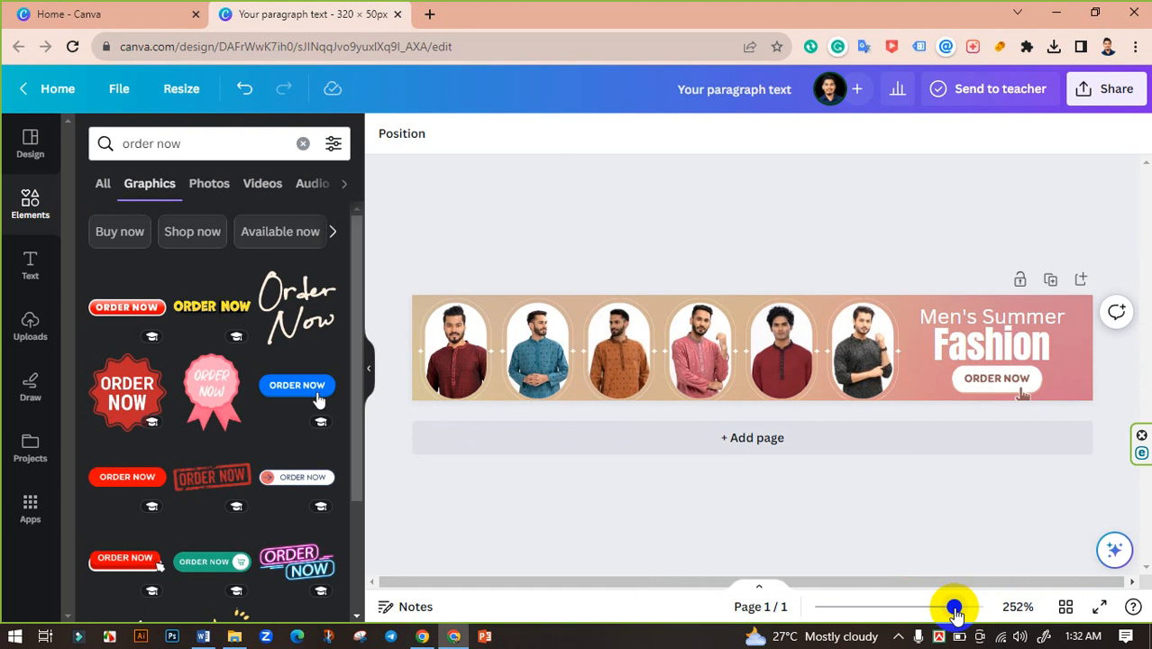
left_click(369, 367)
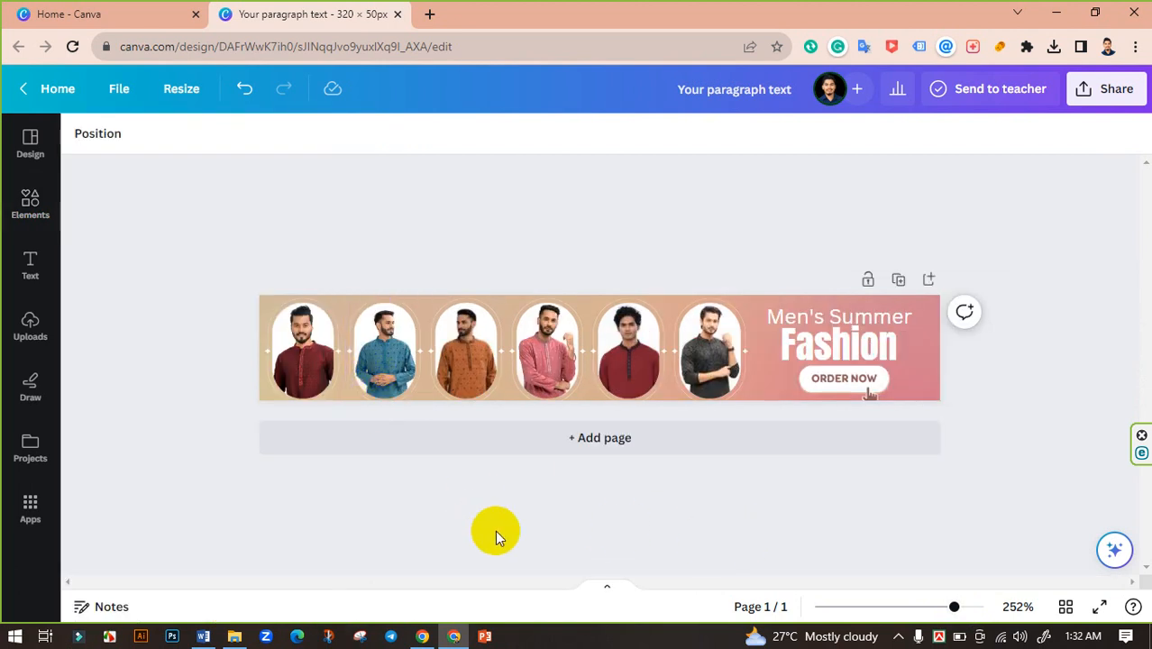
- Rename the design as "320/50 Pixel Banner Ads Design"
left_click(725, 78)
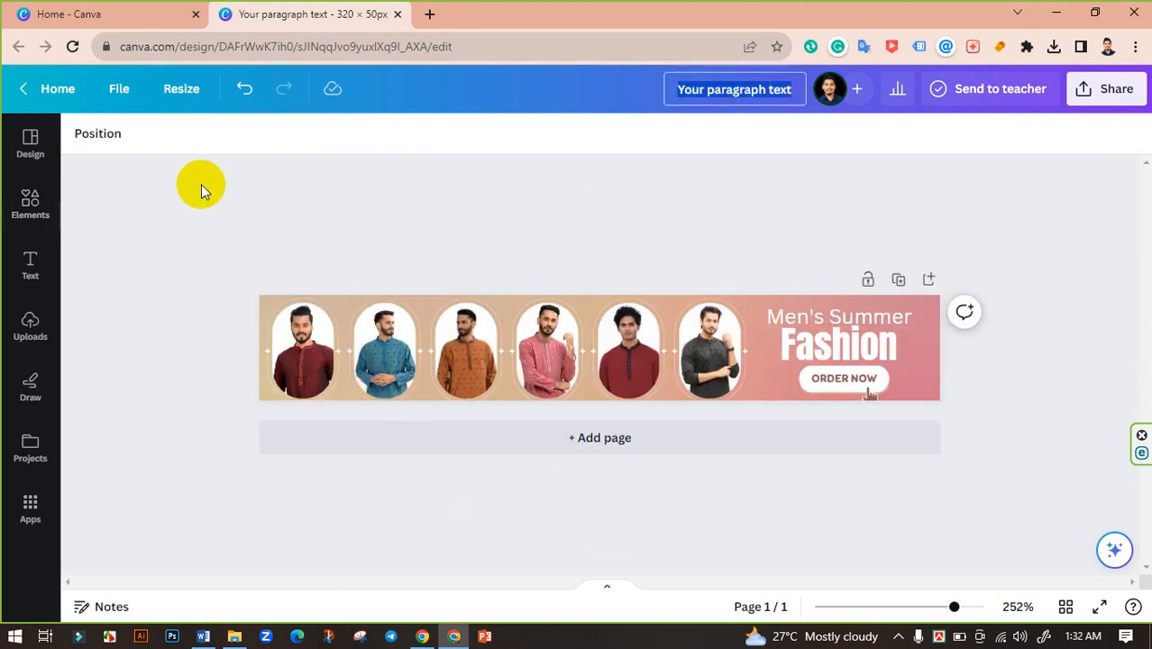
type("320/50 Pixel Banner Ads Design")
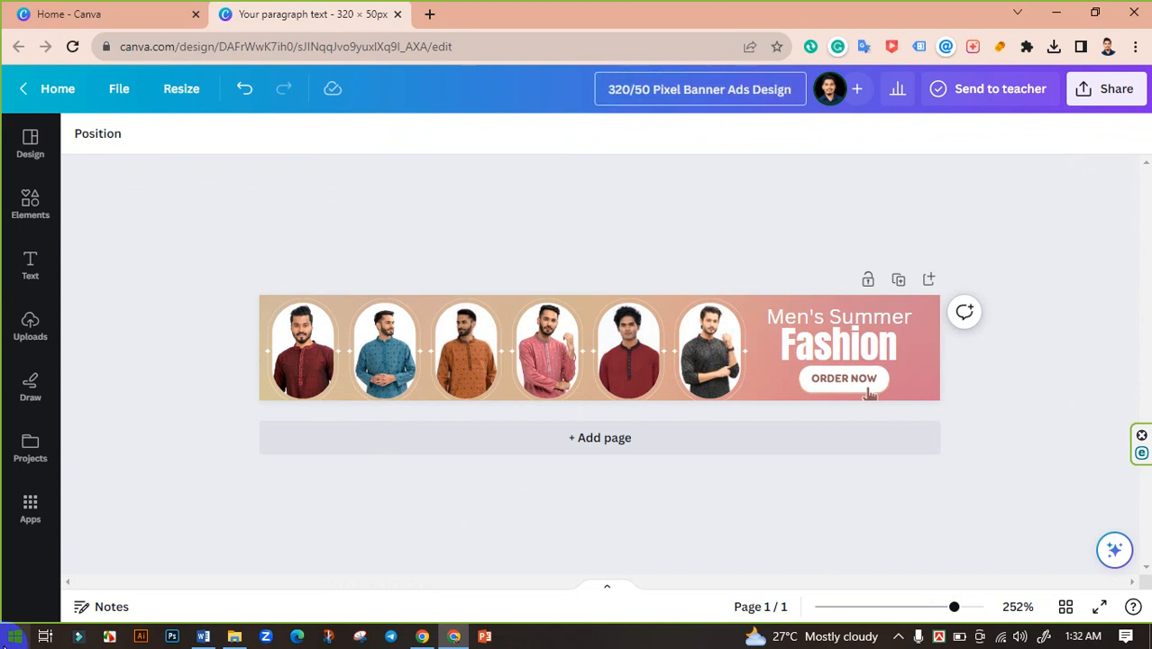
left_click(659, 250)
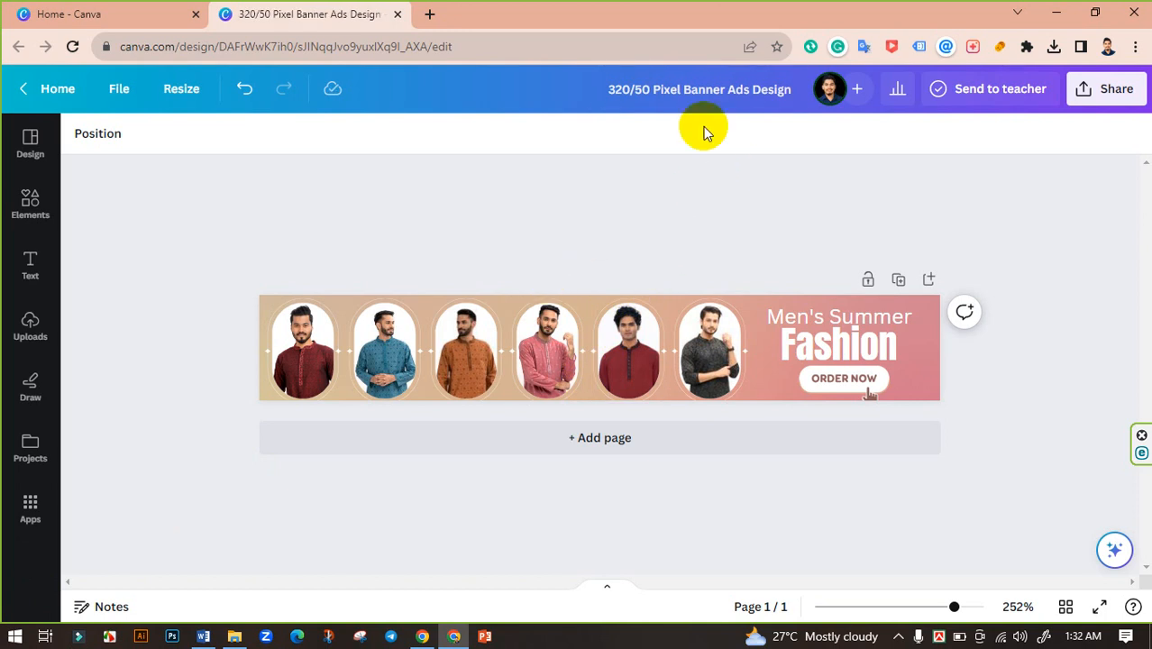
- Download the banner as a PNG at size 1 (320 × 50 px)
left_click(1087, 101)
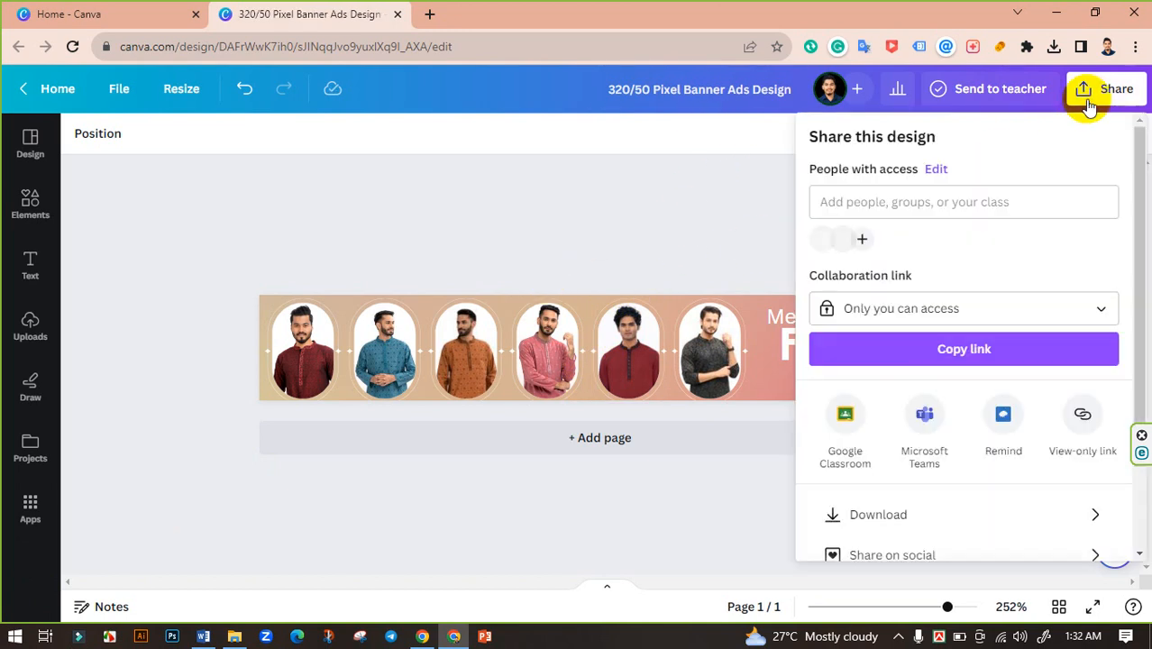
left_click(917, 527)
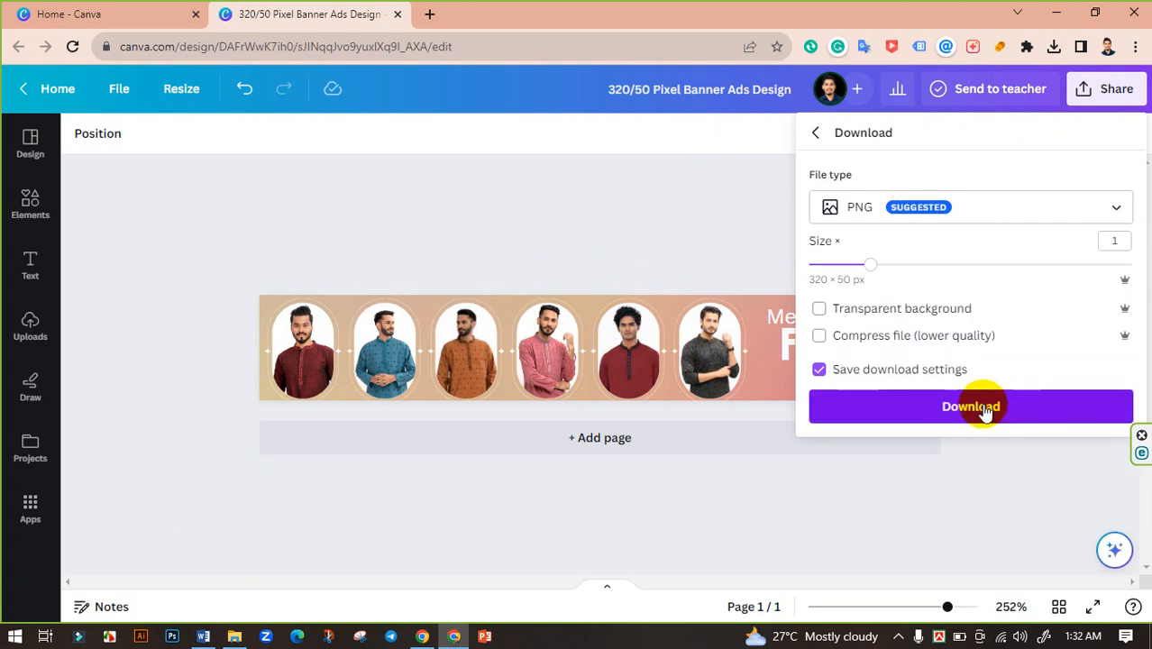
left_click(982, 407)
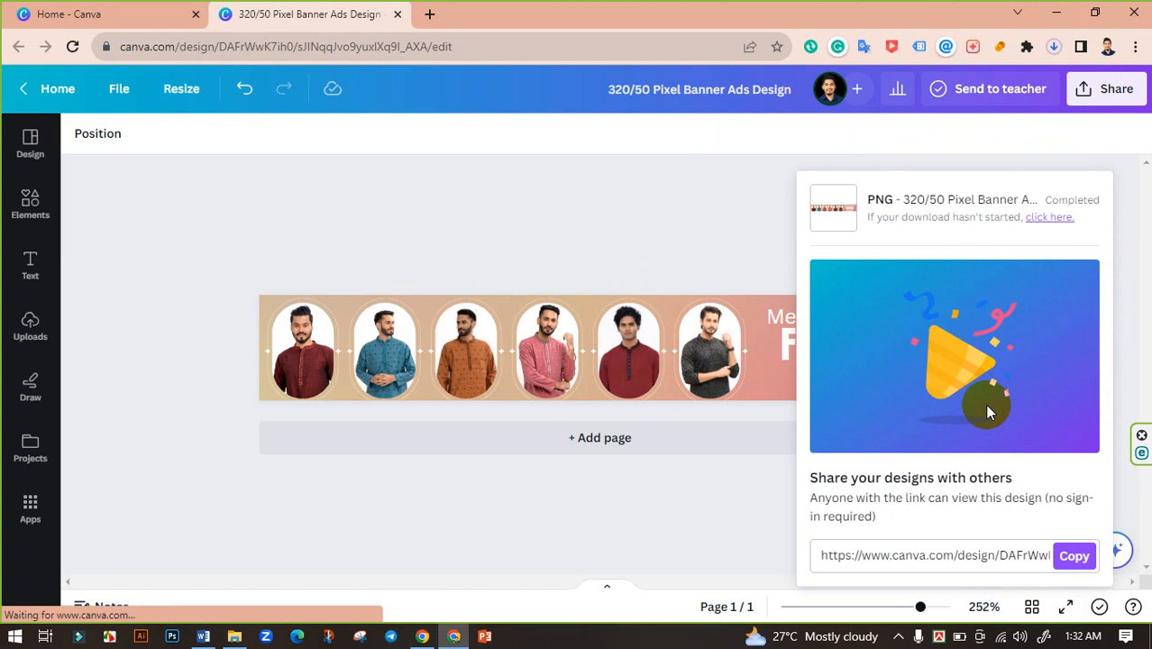
- Download the banner again as a JPG at size 1 (320 × 50 px) and quality 80
left_click(1107, 89)
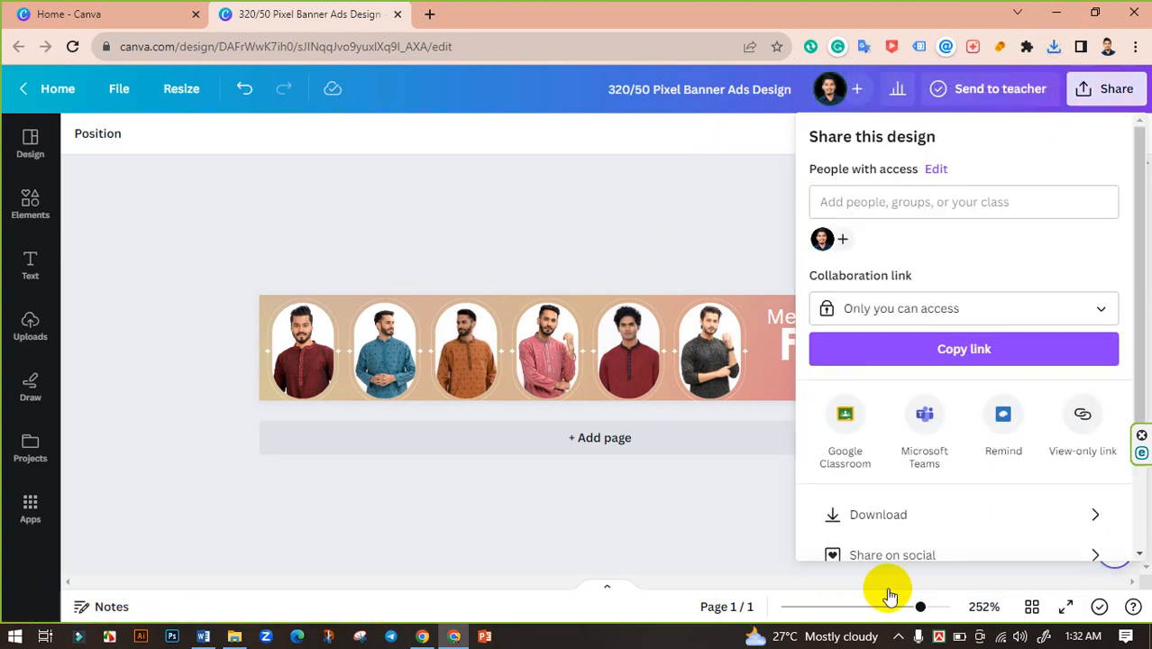
left_click(913, 516)
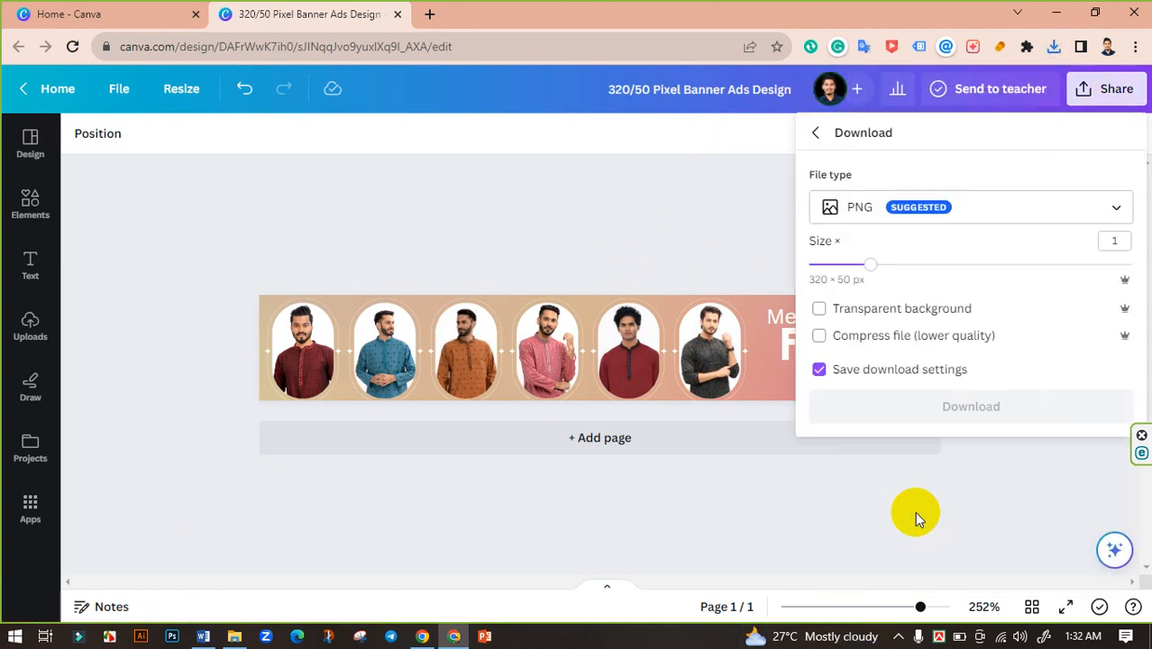
left_click(990, 231)
left_click(892, 270)
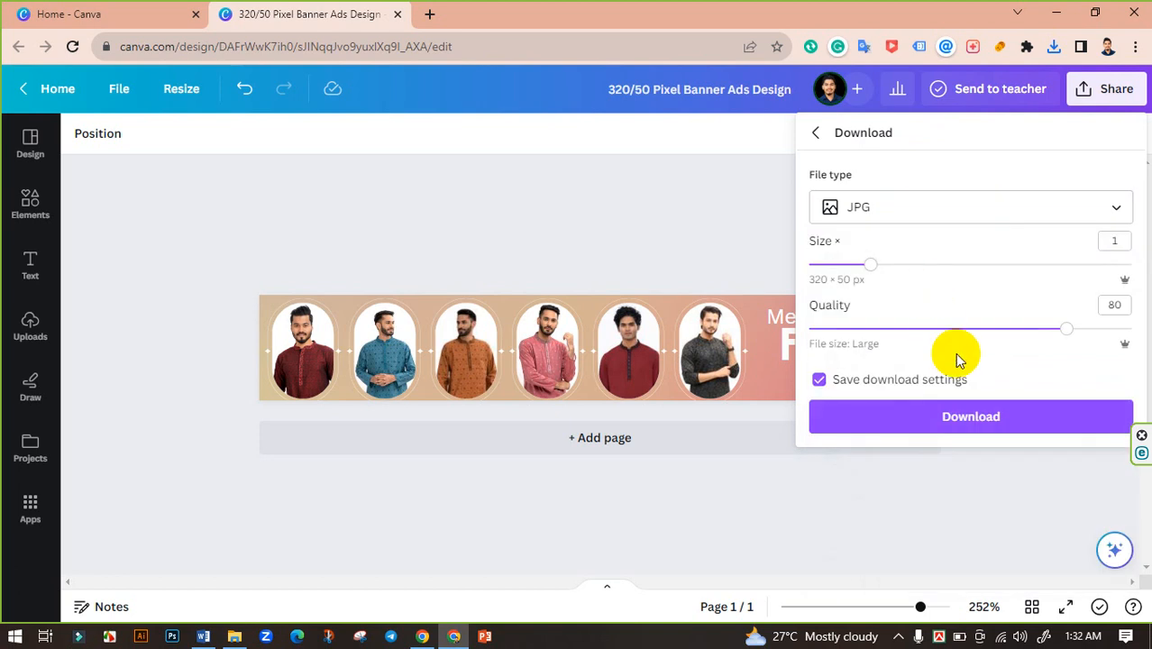
left_click(985, 422)
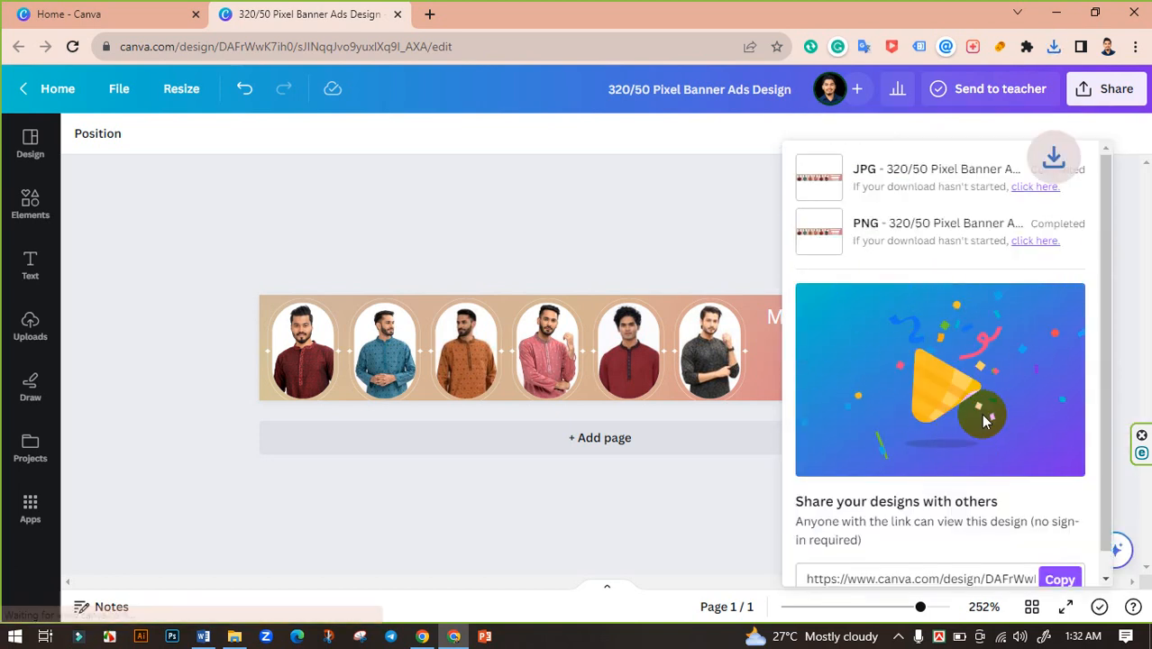
- Open the downloaded banner PNG from the Downloads folder, examine it at 100% and 200%, and close the viewer
left_click(236, 635)
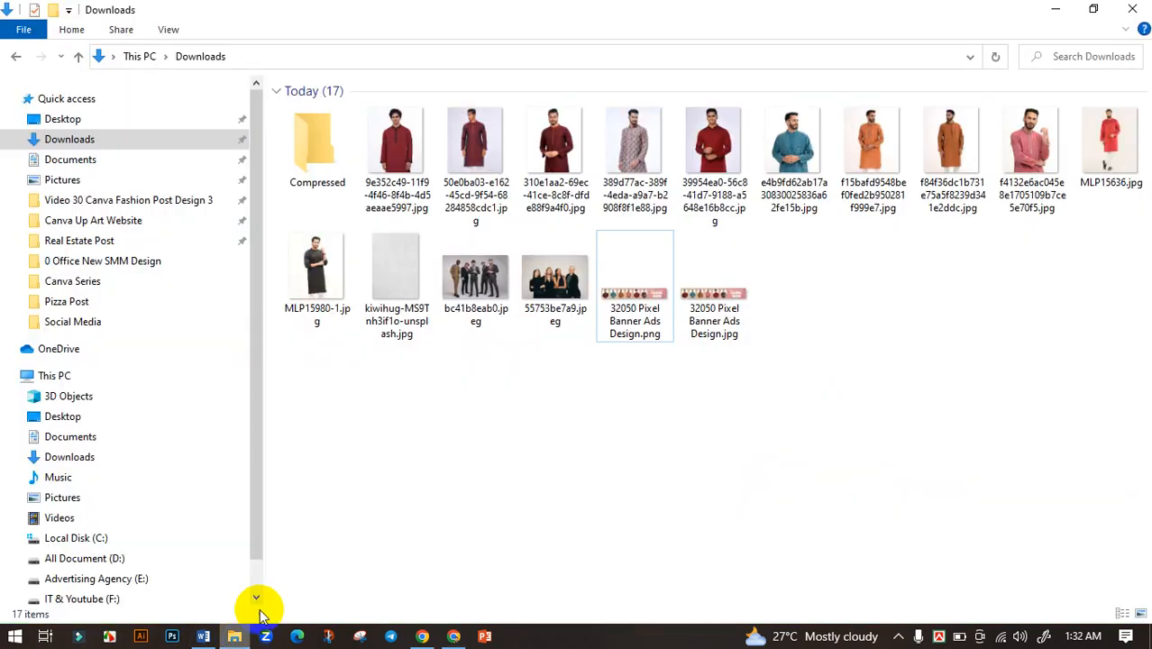
left_click(647, 341)
left_click(631, 310)
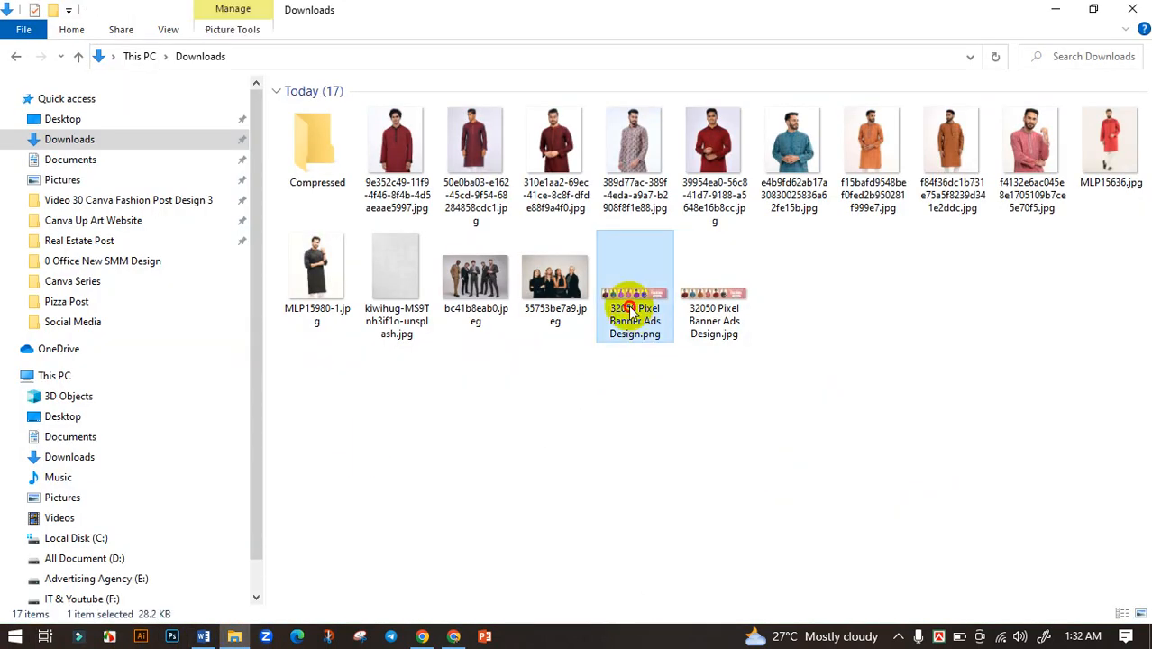
double_click(631, 312)
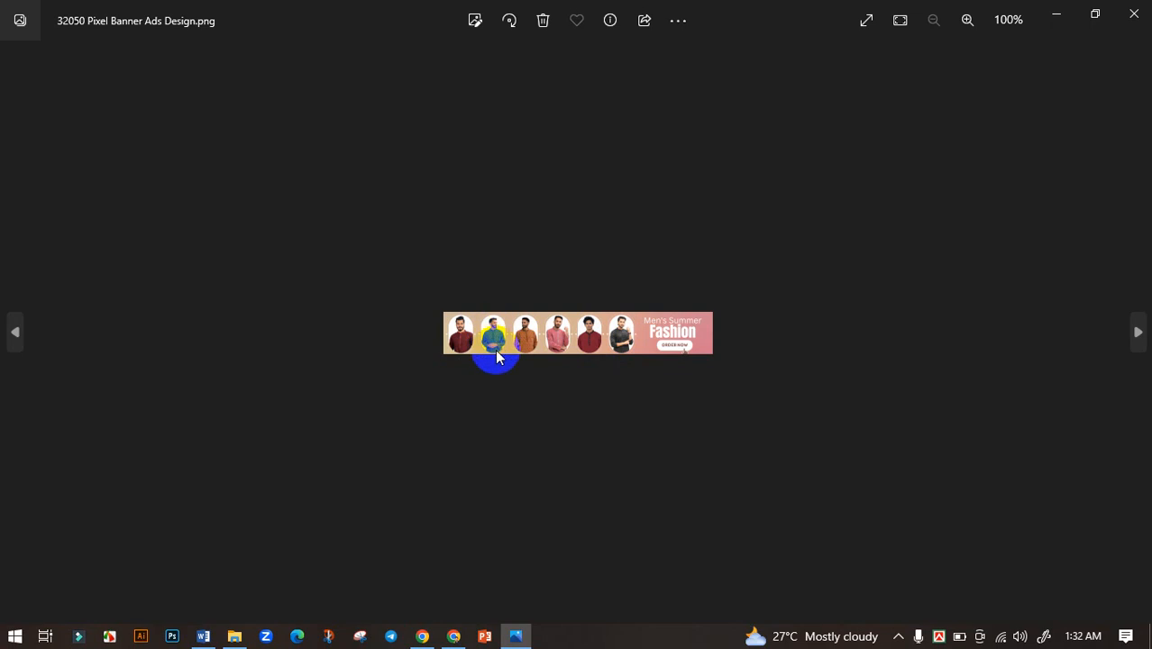
scroll(584, 374, "up", 2)
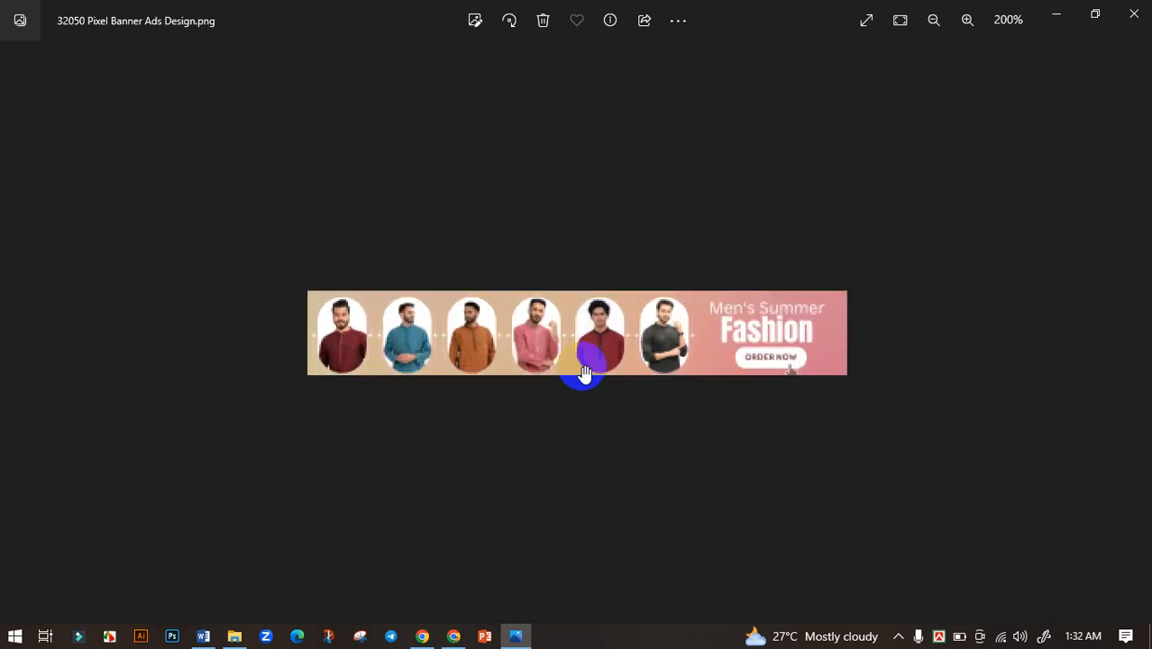
scroll(452, 383, "down", 2)
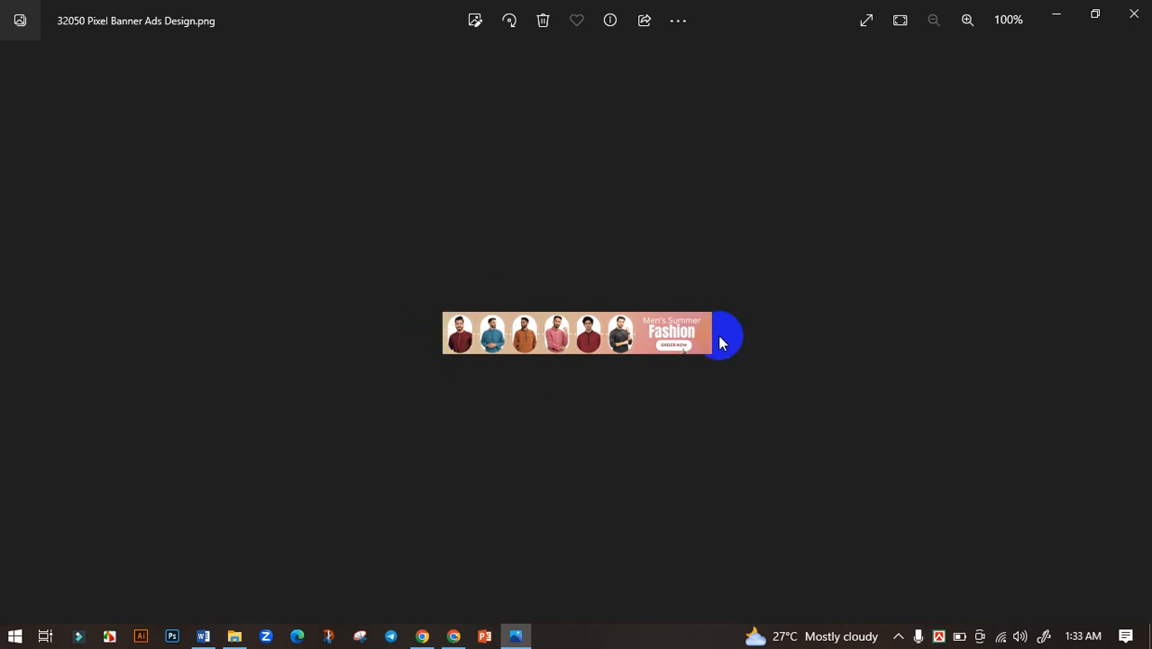
double_click(593, 354)
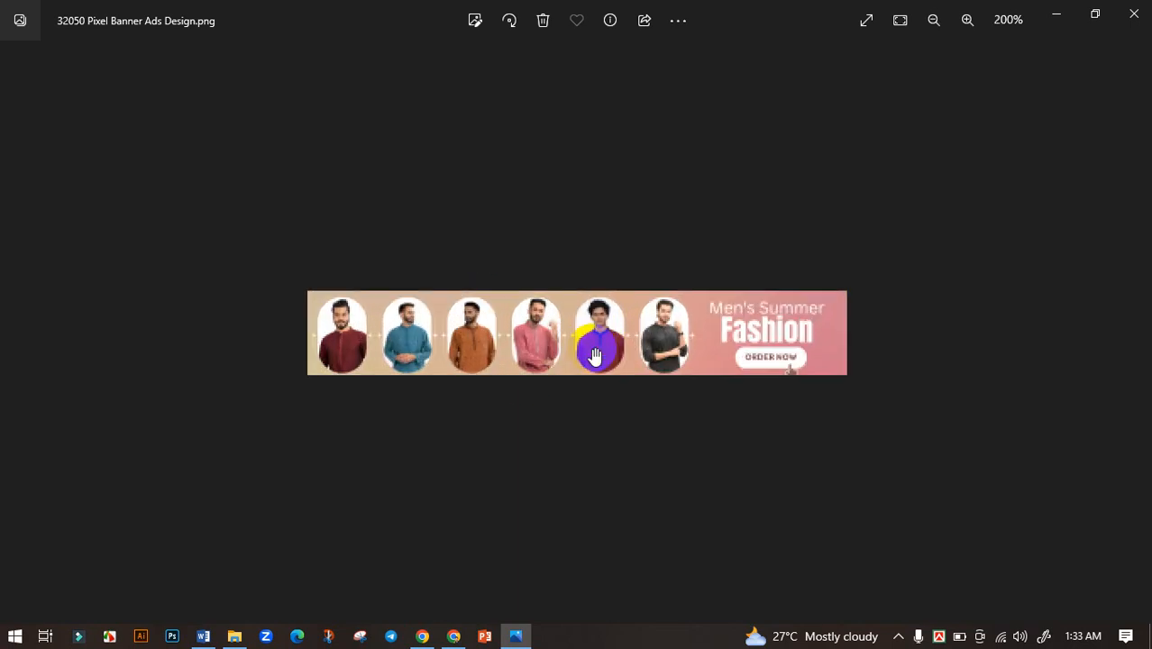
double_click(595, 356)
double_click(595, 356)
double_click(595, 356)
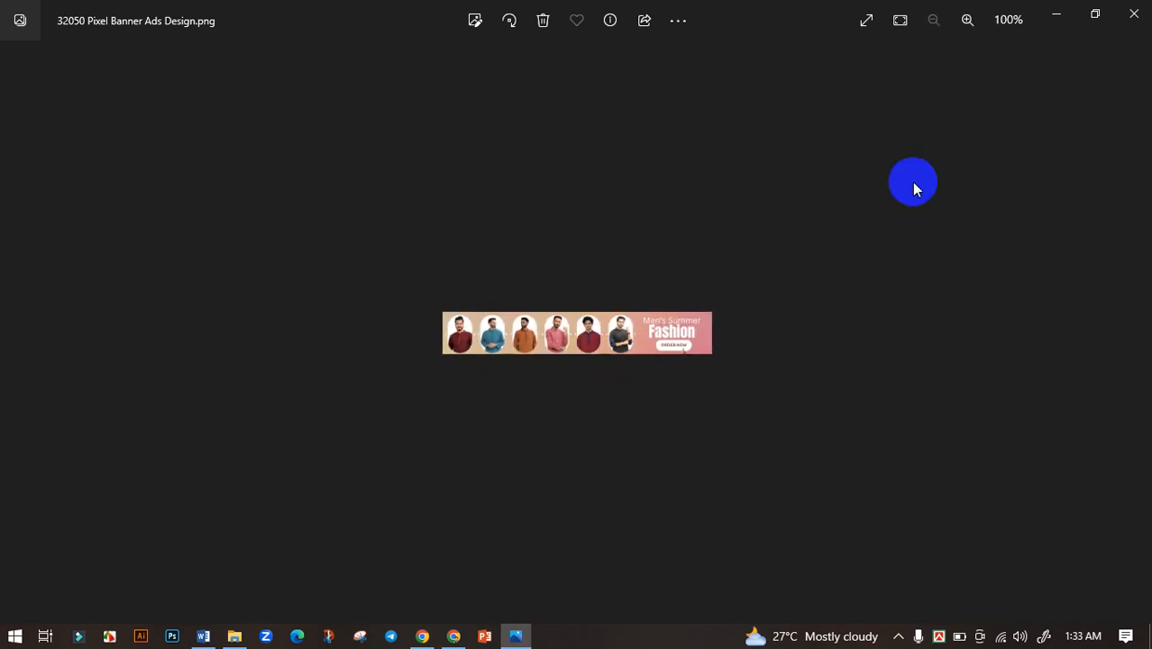
left_click(1133, 15)
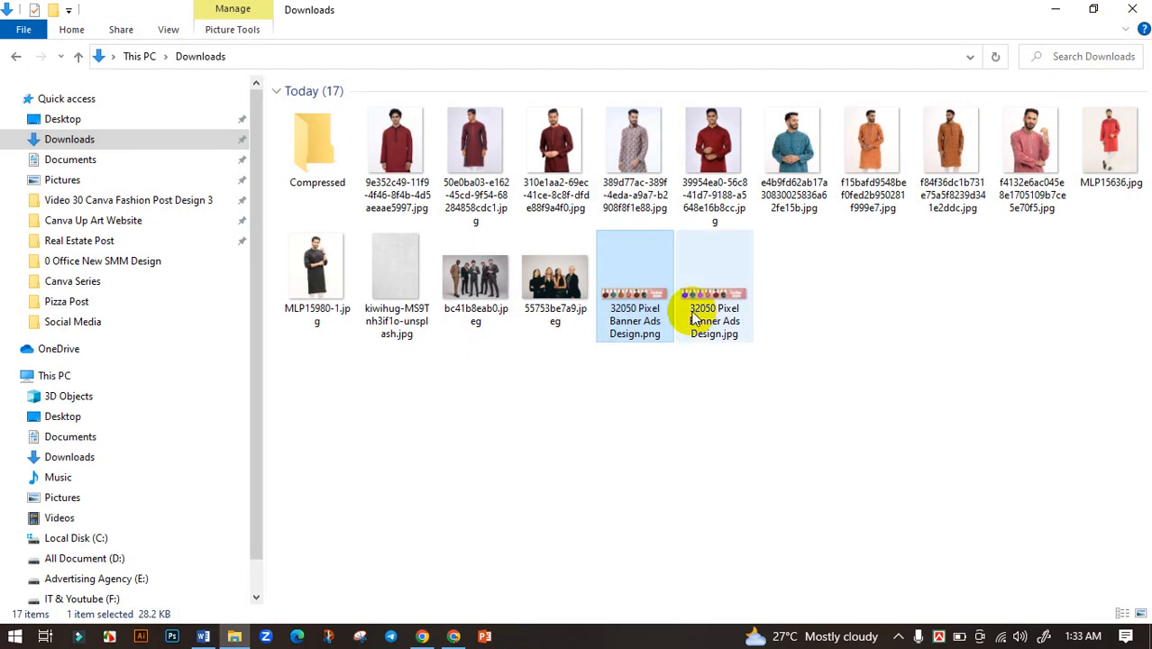
- Open the downloaded banner JPG, examine its sharpness enlarged and at normal size, and close it
left_click(712, 291)
double_click(716, 290)
double_click(635, 346)
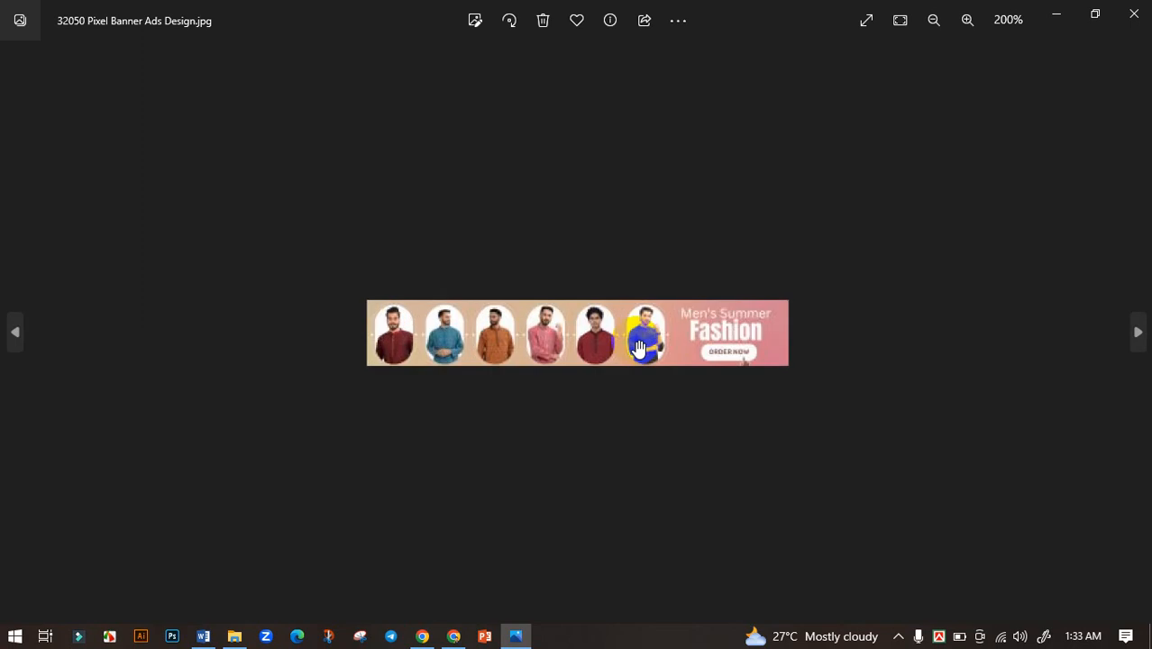
double_click(658, 386)
left_click(1133, 13)
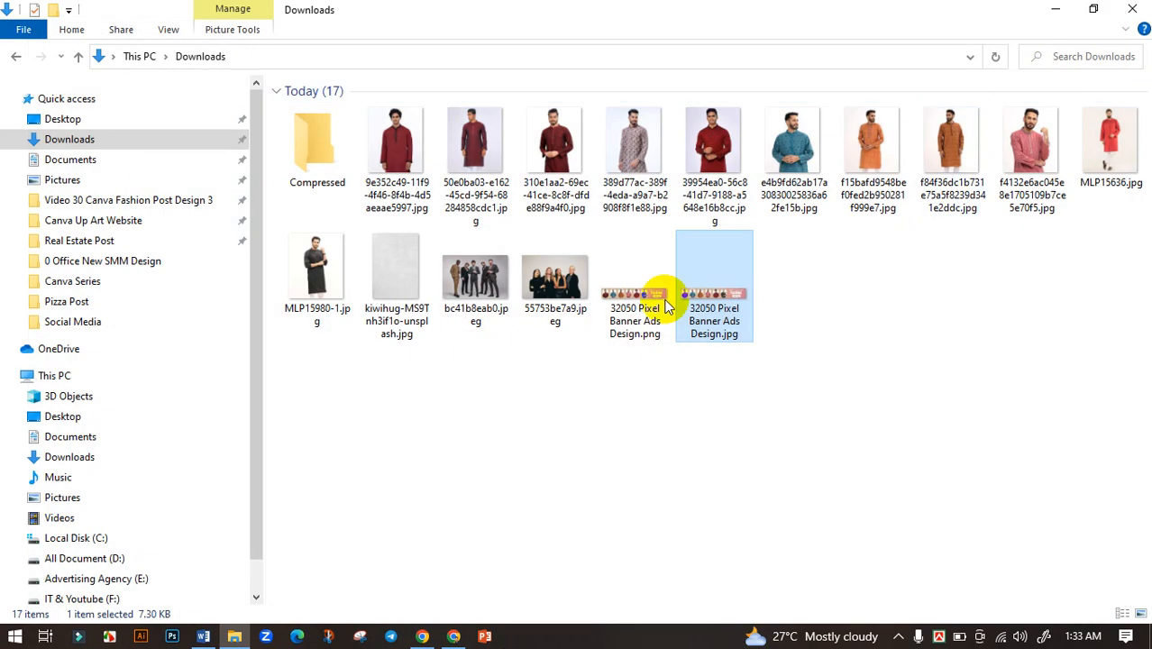
- Reopen the banner PNG to compare it with the JPG, close it and switch back to the Canva design
left_click(645, 302)
double_click(645, 302)
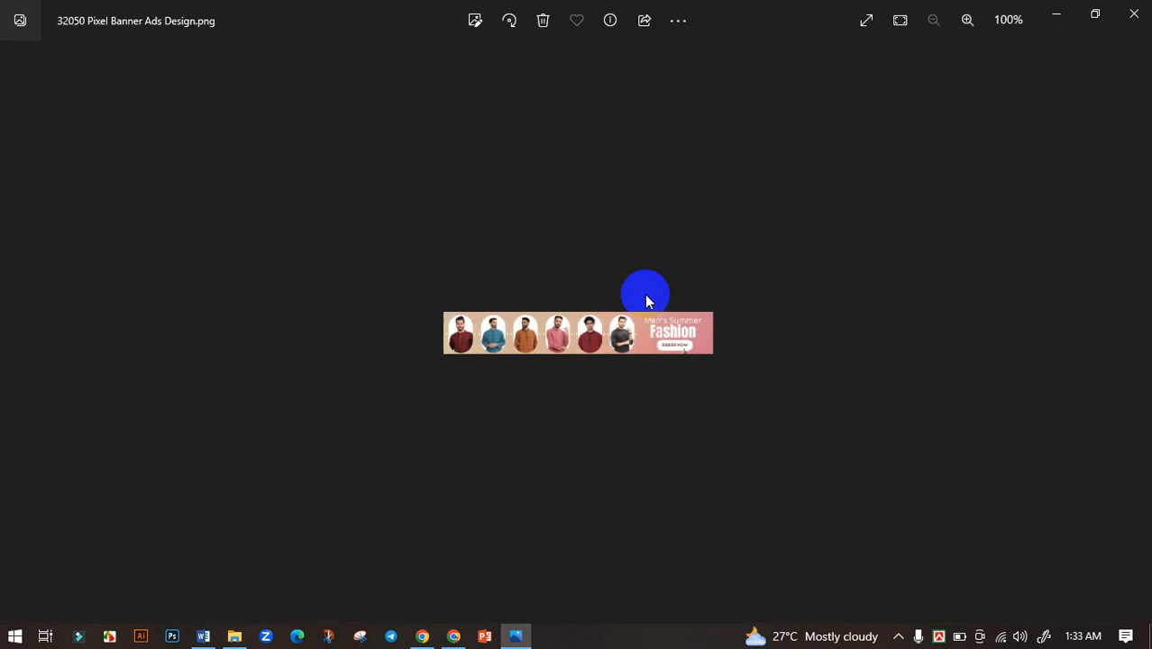
double_click(578, 335)
double_click(578, 335)
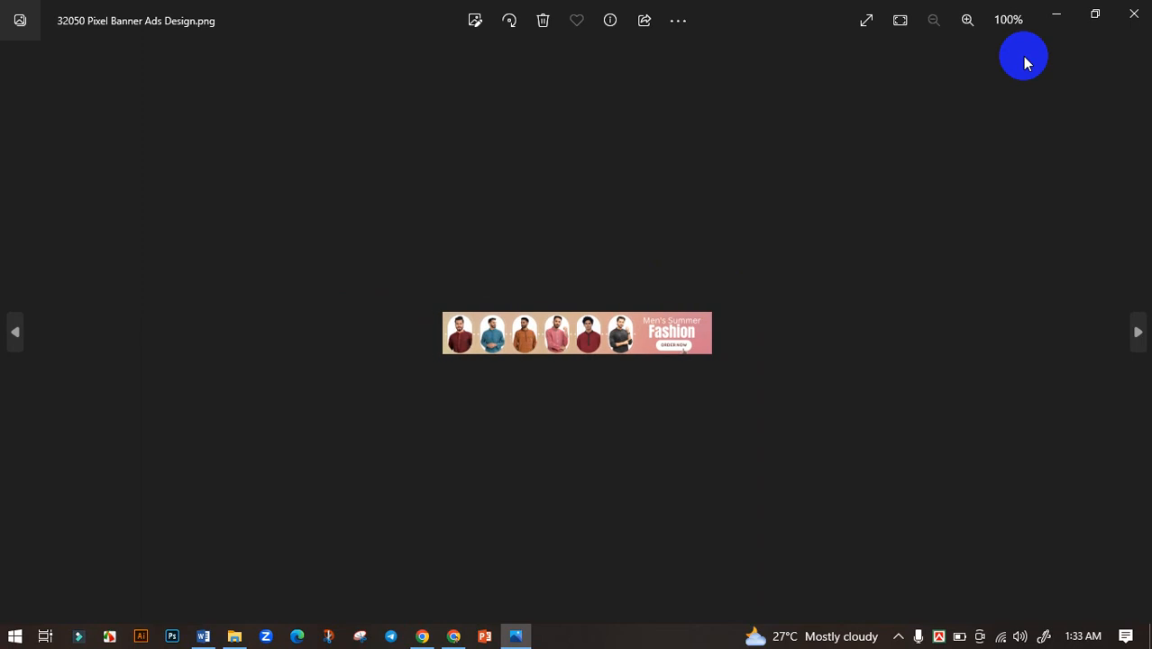
left_click(1133, 12)
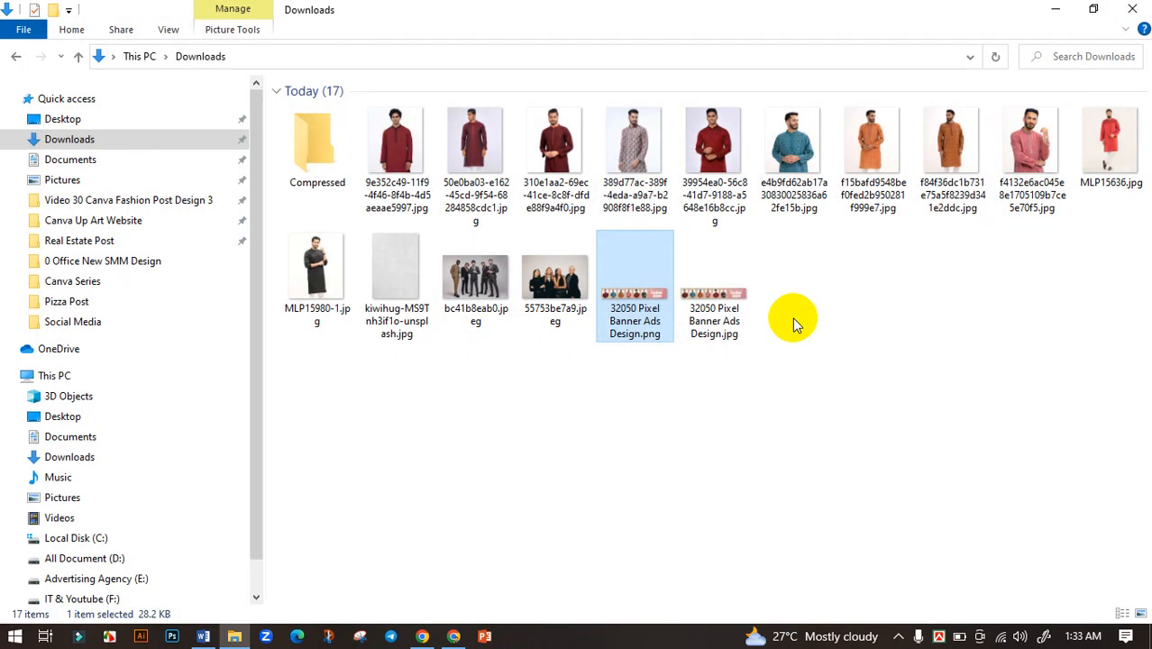
left_click(453, 637)
left_click(531, 487)
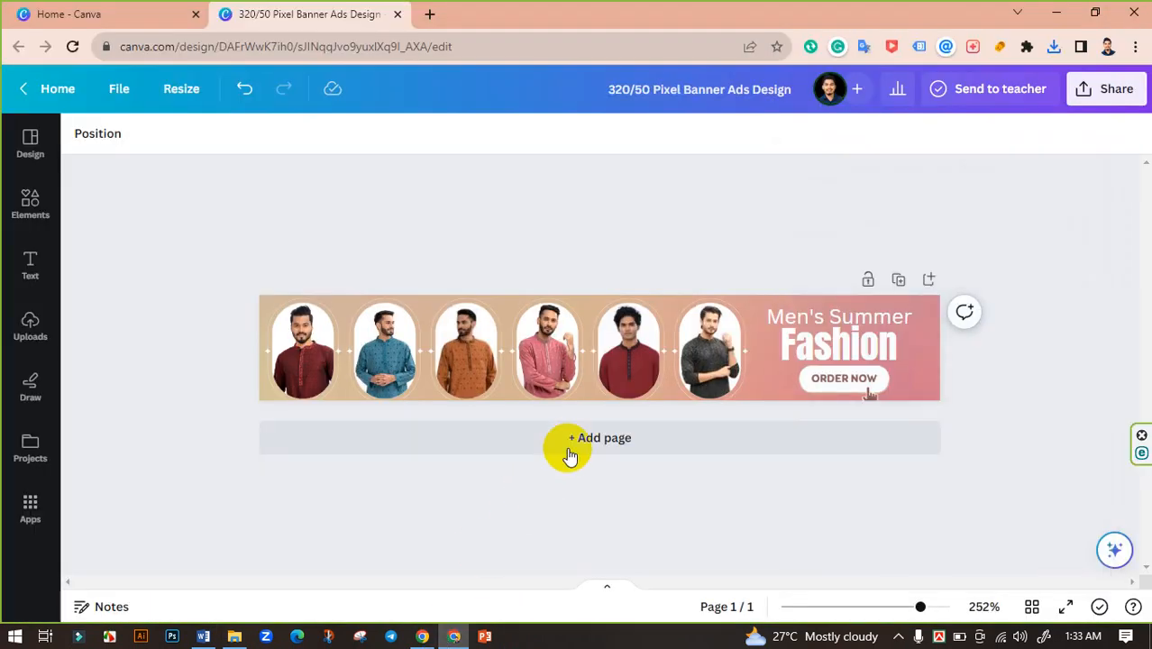